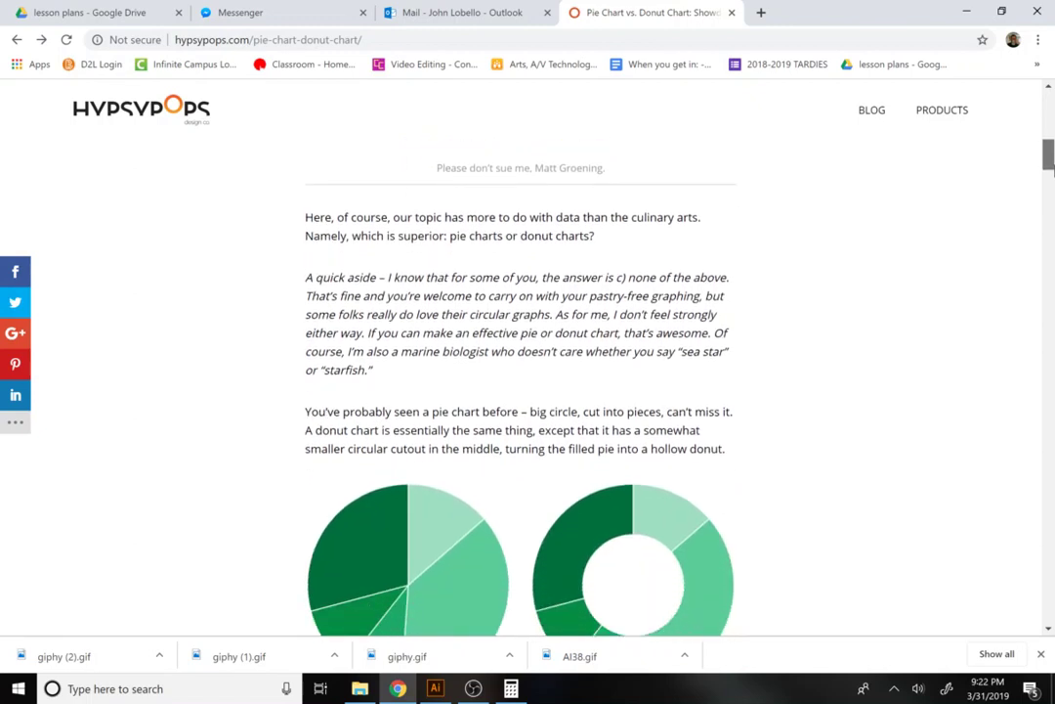
# Scroll a little through the pie versus donut chart article in Chrome
pyautogui.moveTo(1050, 168); pyautogui.dragTo(1049, 183)
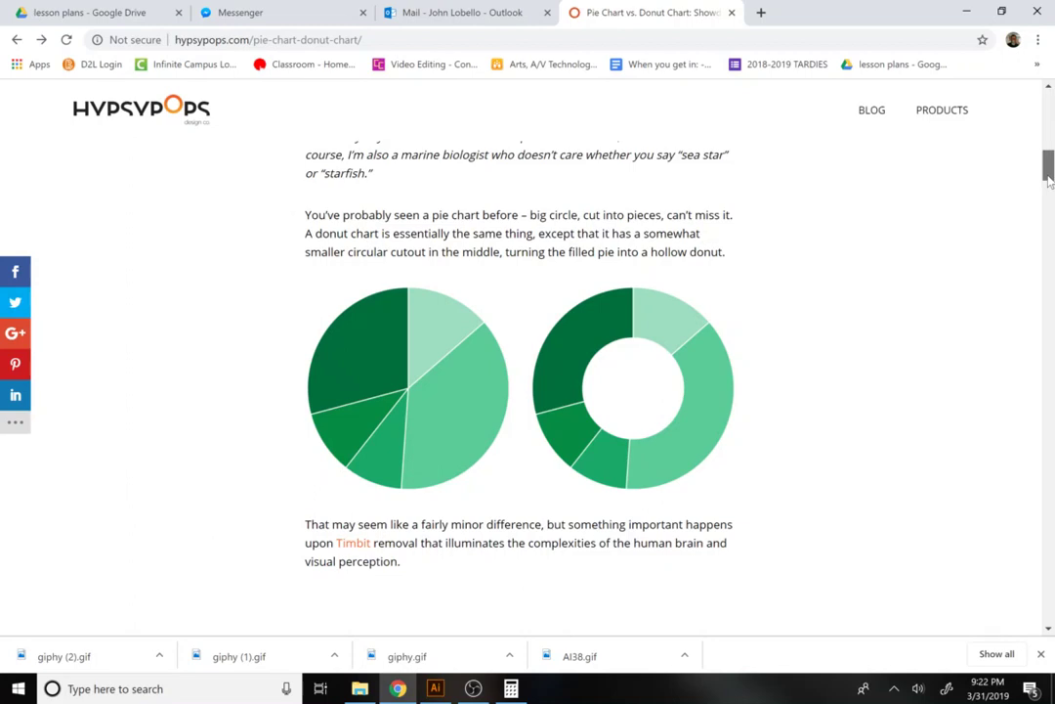
pyautogui.scroll(-2, 1049, 176)
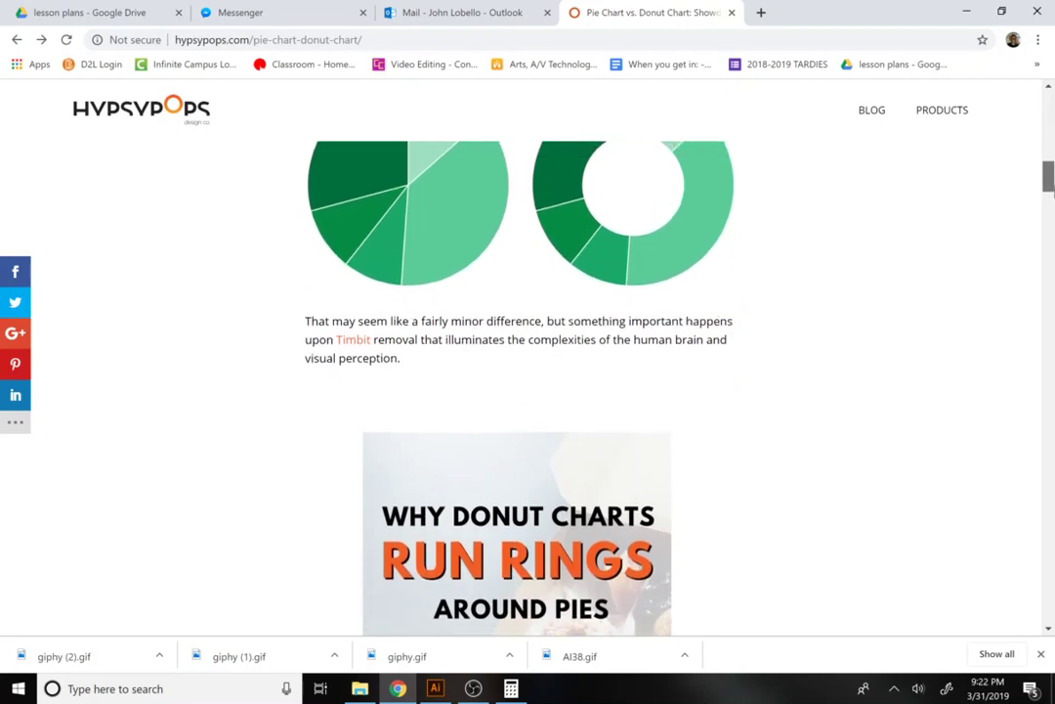
pyautogui.scroll(2, 1048, 176)
pyautogui.moveTo(1048, 181)
pyautogui.mouseDown()
pyautogui.moveTo(1048, 143)
pyautogui.moveTo(1048, 193)
pyautogui.moveTo(1042, 180)
pyautogui.mouseUp()
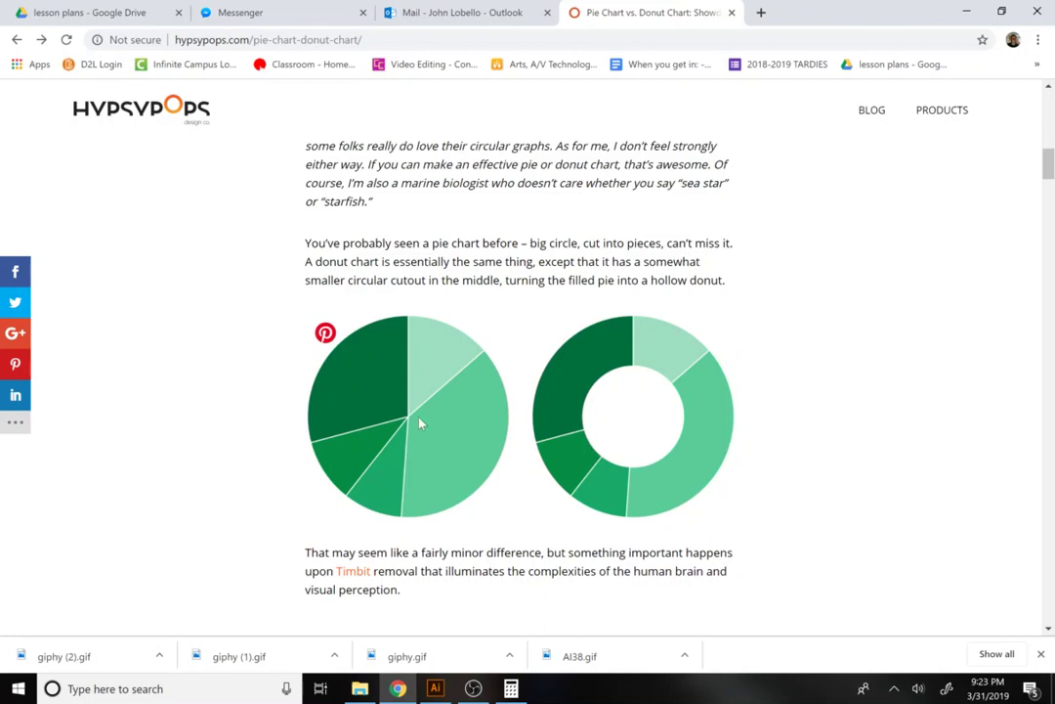
# Start a pie graph on the blank Illustrator document, then dismiss the graph size prompt
pyautogui.click(434, 688)
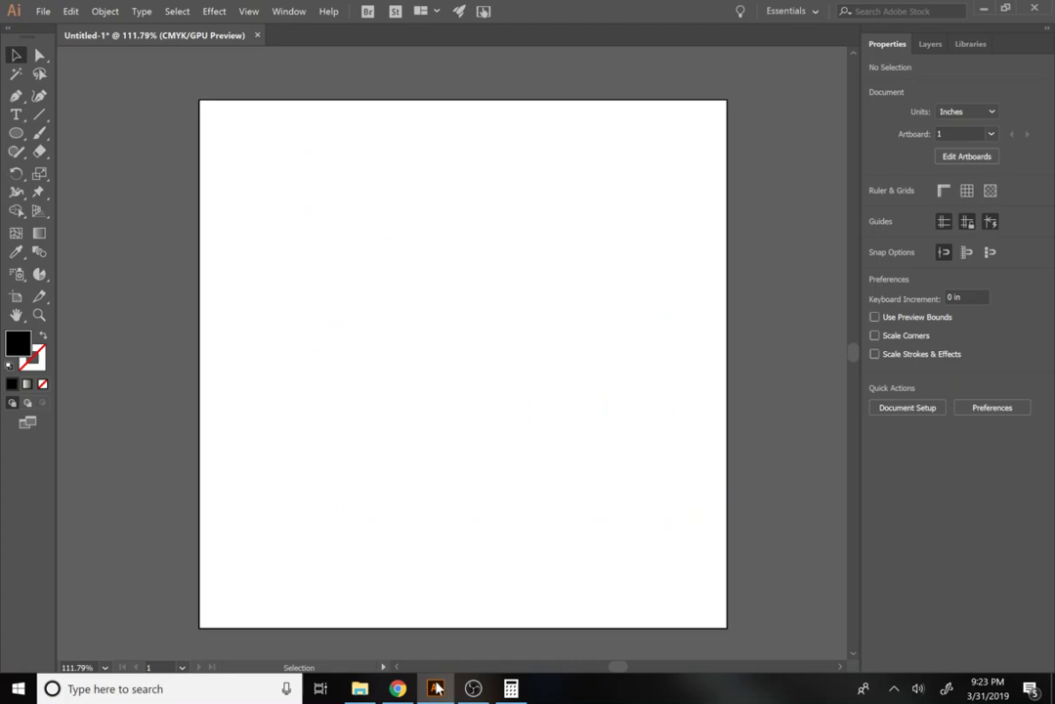
pyautogui.click(39, 274)
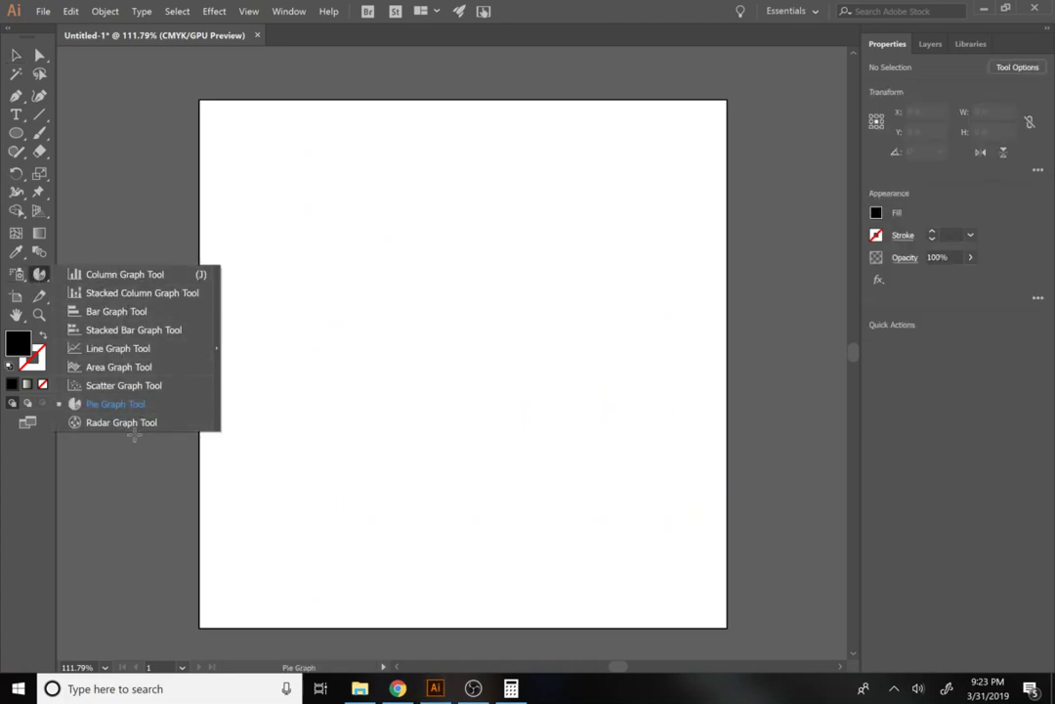
pyautogui.click(129, 456)
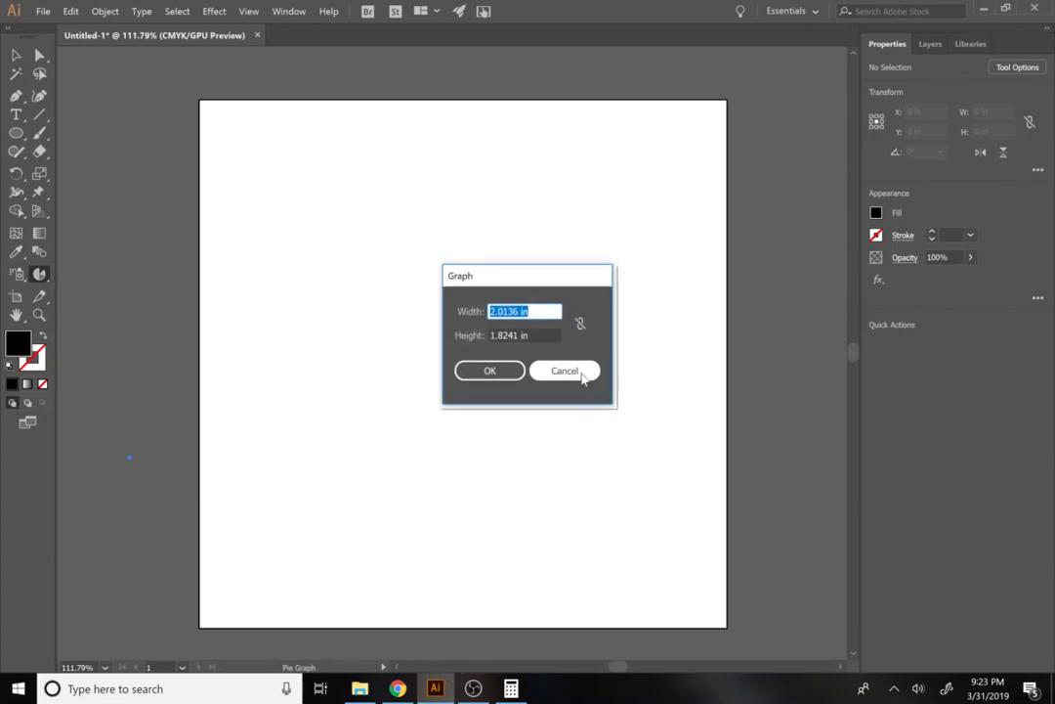
pyautogui.click(583, 377)
# Return to the article and scroll down to the grid of dated blue-and-grey donut charts
pyautogui.click(486, 692)
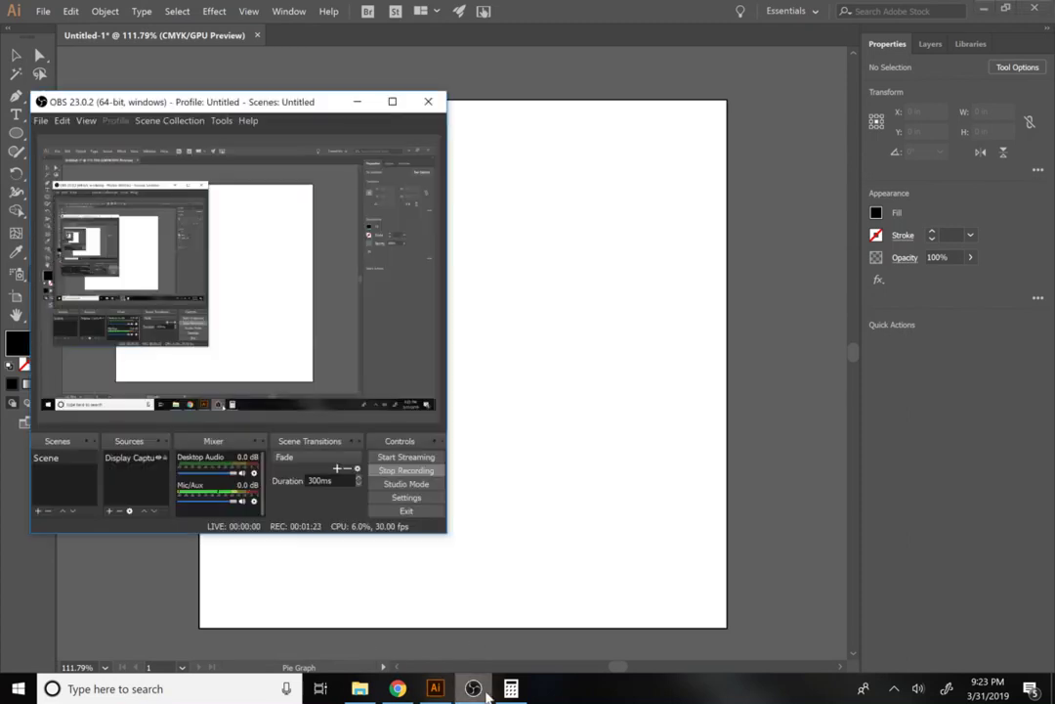
pyautogui.click(398, 688)
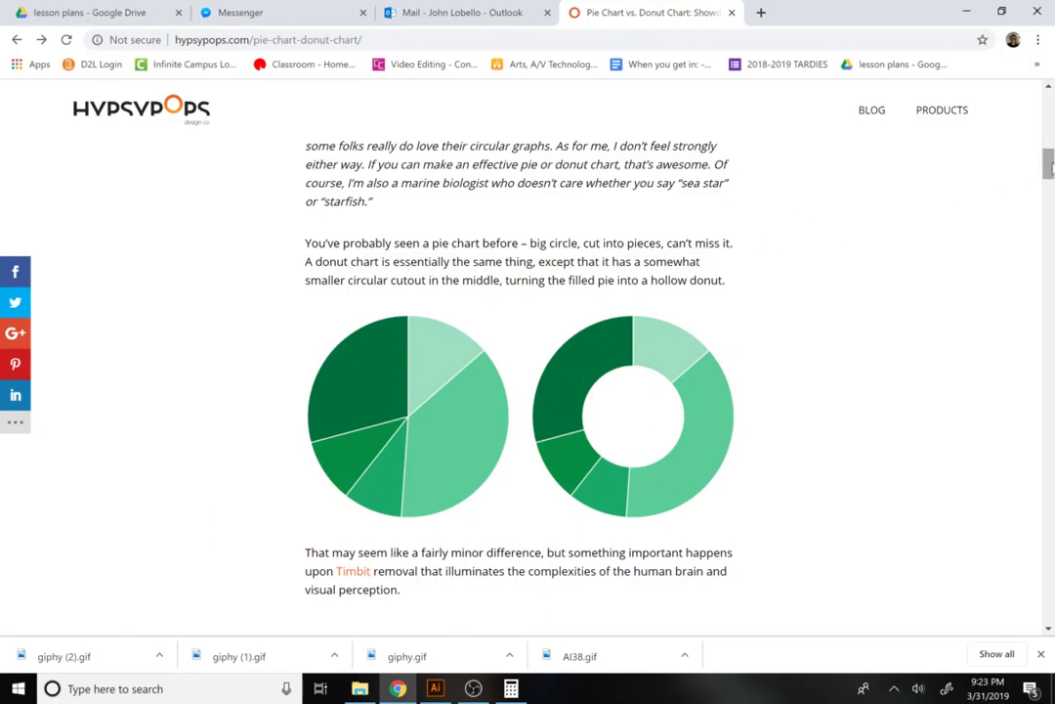
pyautogui.moveTo(1049, 164)
pyautogui.mouseDown()
pyautogui.moveTo(1049, 219)
pyautogui.moveTo(1029, 160)
pyautogui.moveTo(1030, 171)
pyautogui.mouseUp()
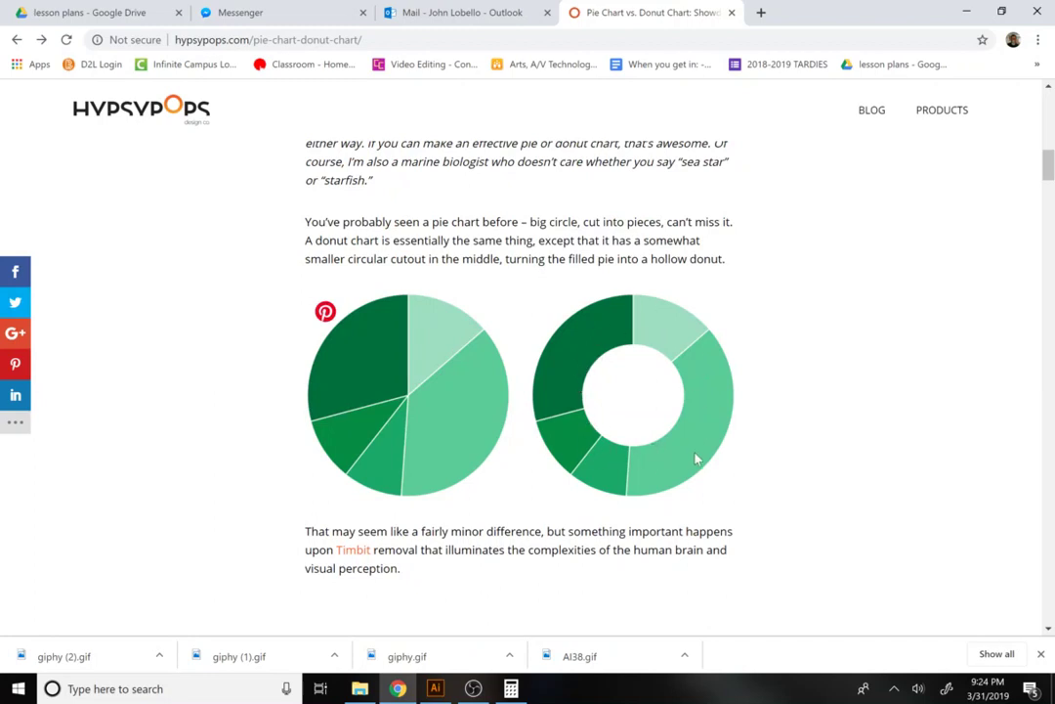
pyautogui.moveTo(1048, 168); pyautogui.dragTo(1049, 340)
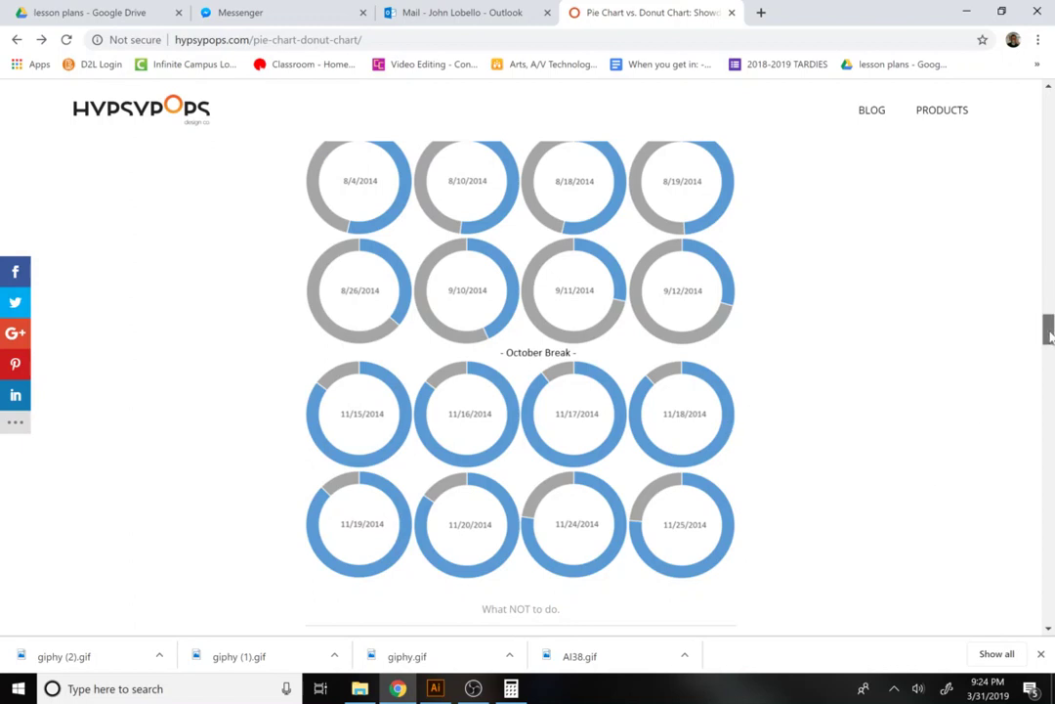
pyautogui.moveTo(1049, 339); pyautogui.dragTo(1048, 337)
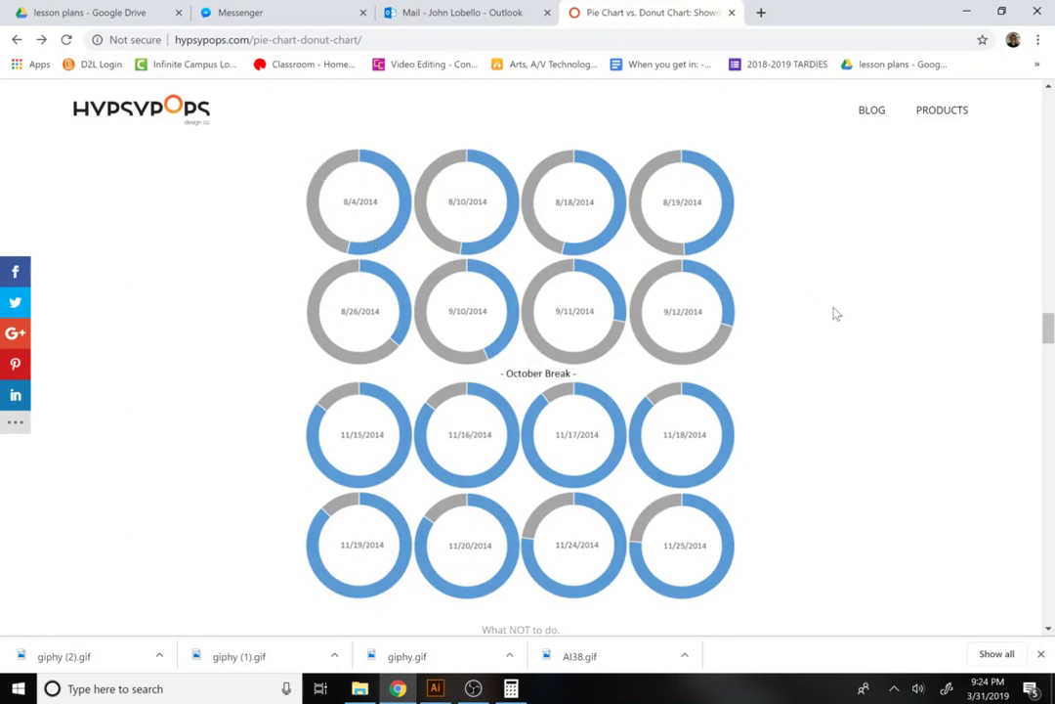
pyautogui.moveTo(1047, 328)
pyautogui.mouseDown()
pyautogui.moveTo(1049, 368)
pyautogui.moveTo(1047, 321)
pyautogui.mouseUp()
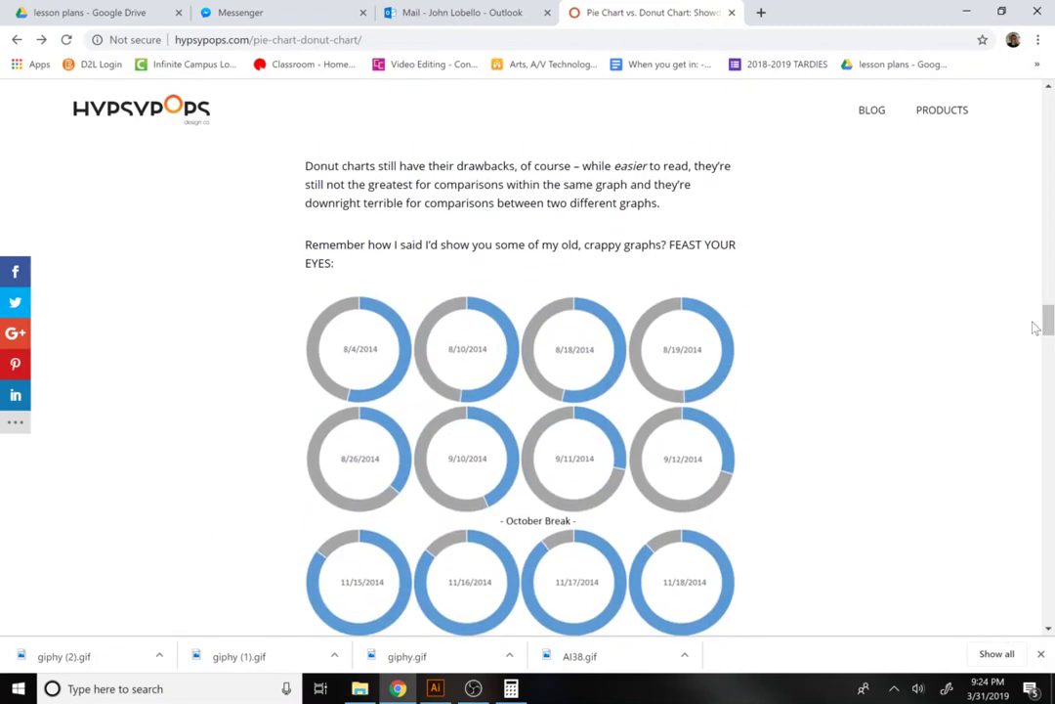
# Draw a pie graph on the artboard and apply the data values 37 and 63
pyautogui.click(431, 690)
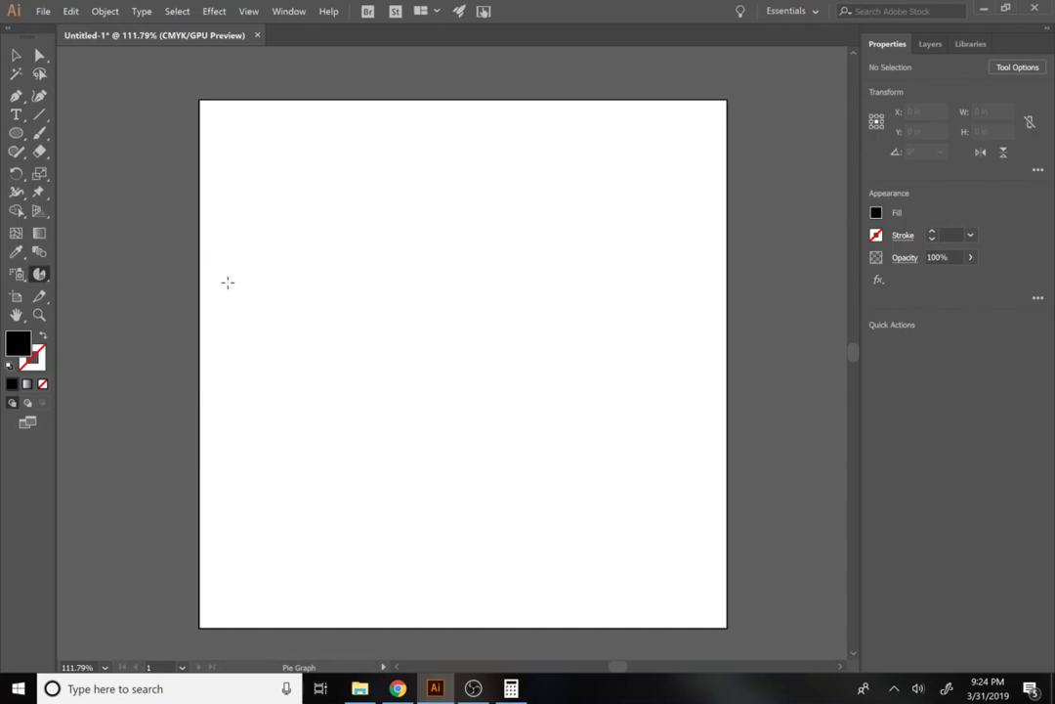
pyautogui.moveTo(219, 277); pyautogui.dragTo(366, 426)
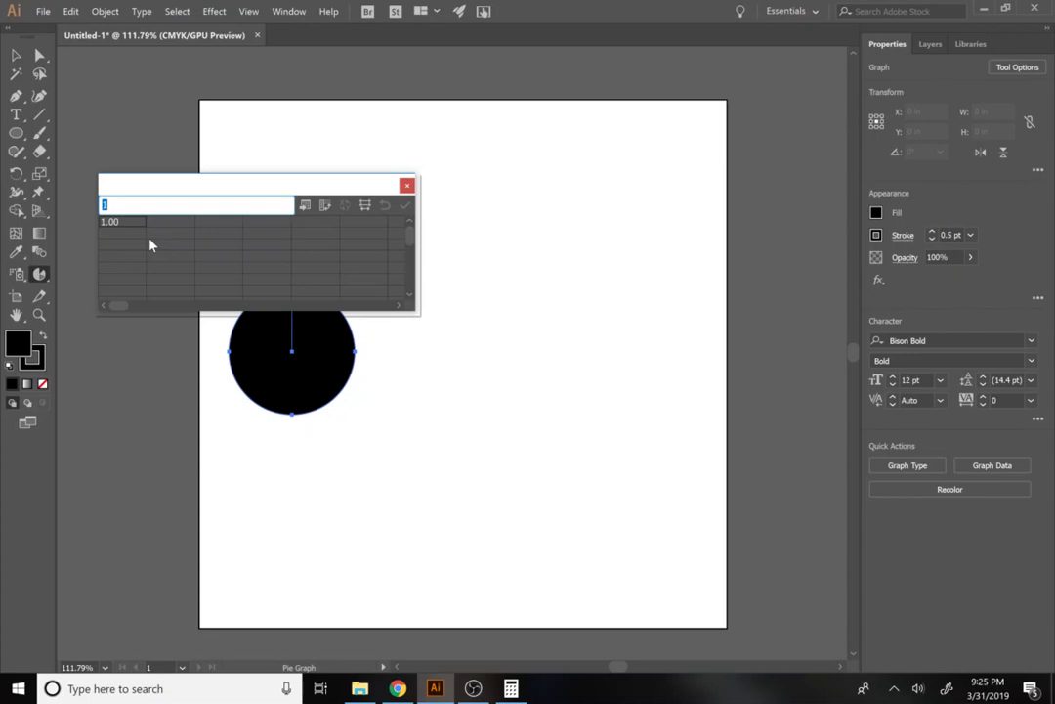
pyautogui.write('37')
pyautogui.press('Return')
pyautogui.write('63')
pyautogui.press('Tab')
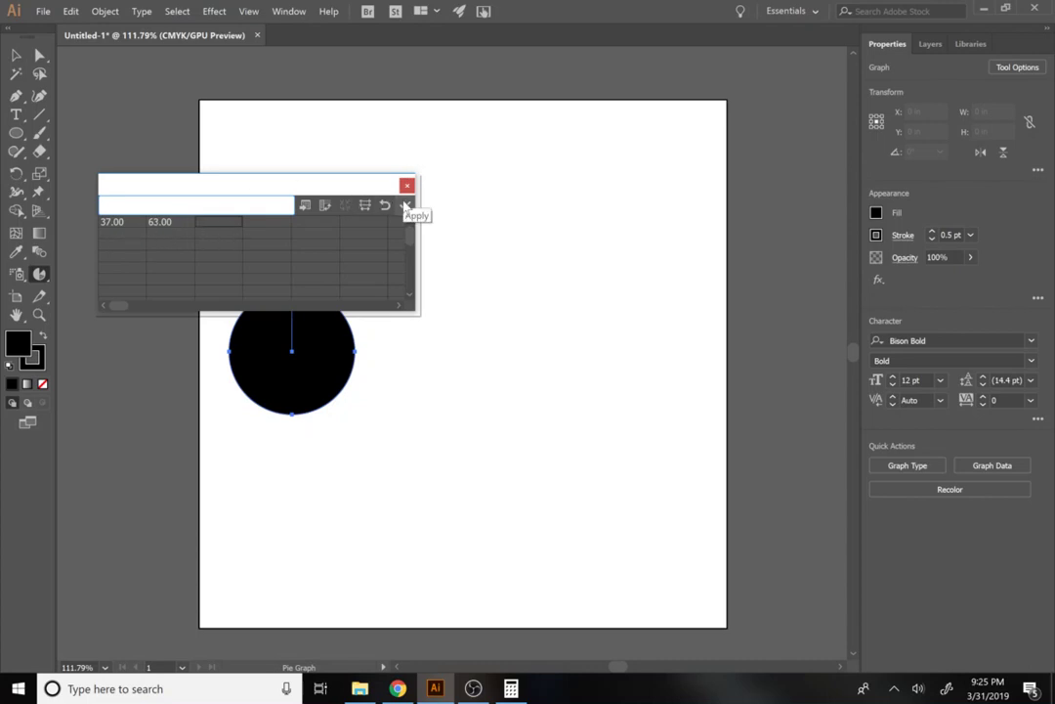
pyautogui.click(407, 205)
pyautogui.moveTo(252, 187); pyautogui.dragTo(547, 190)
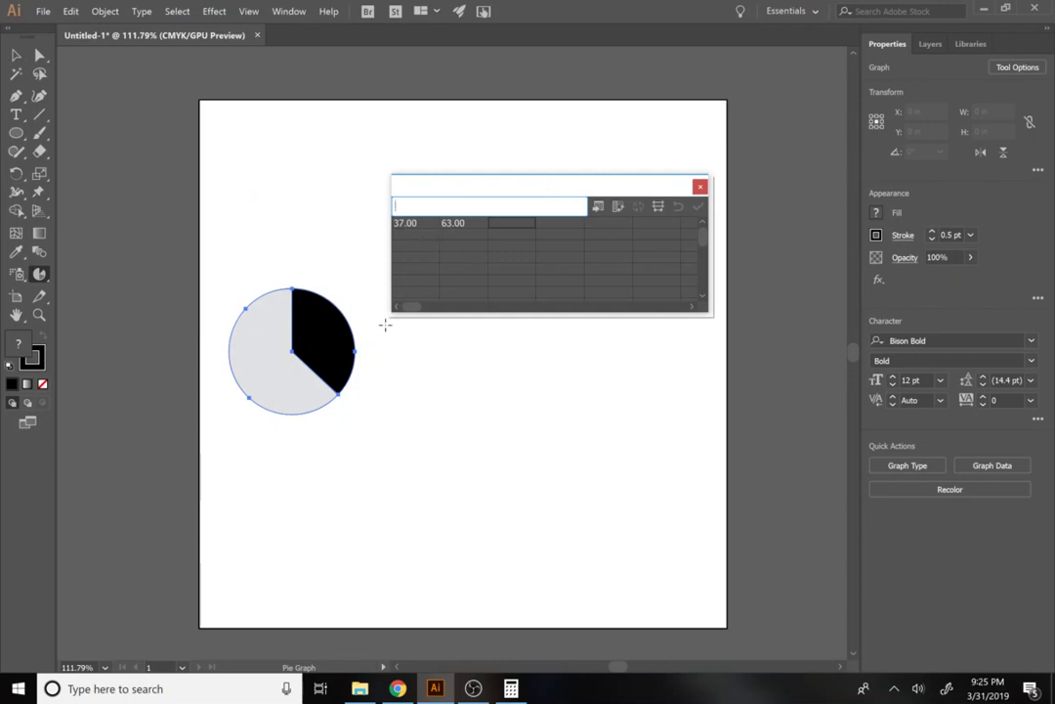
pyautogui.click(16, 56)
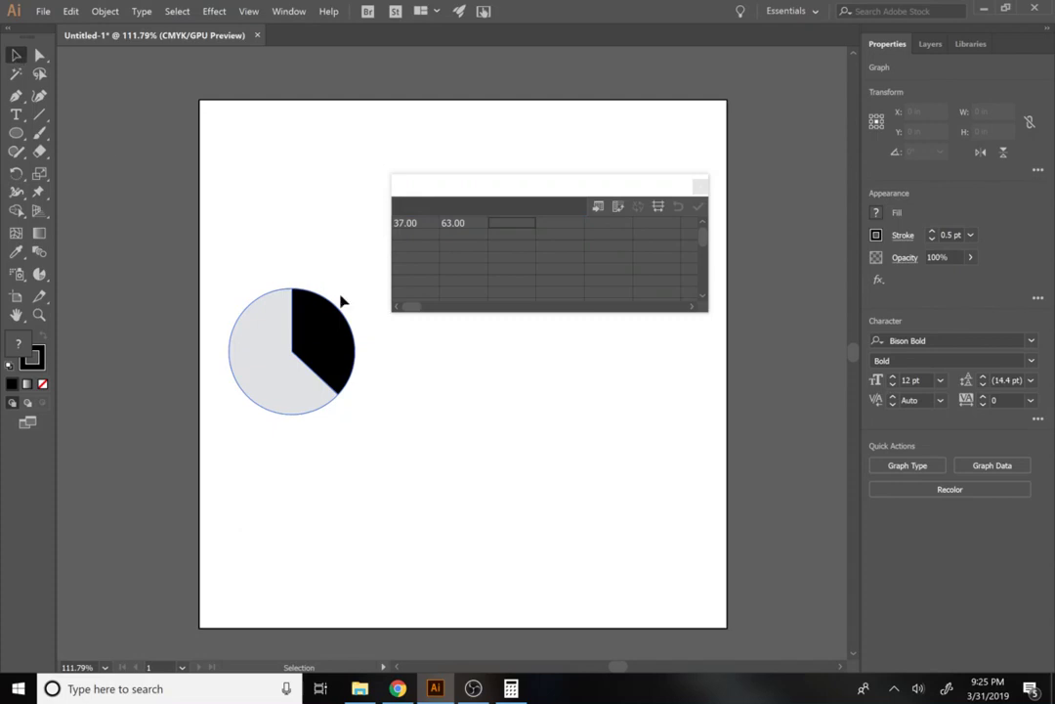
# Alt-drag a copy of the pie graph, change its data to 41 and 59, and place it beside the first
pyautogui.moveTo(307, 344); pyautogui.dragTo(533, 399)
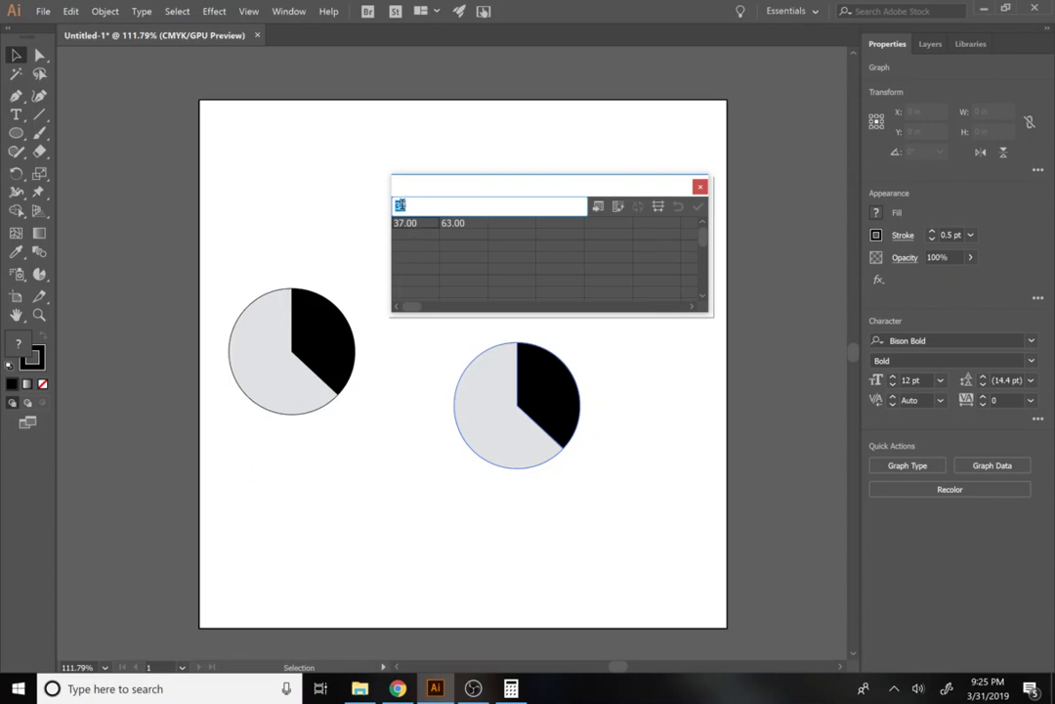
pyautogui.write('41')
pyautogui.click(454, 227)
pyautogui.press('BackSpace')
pyautogui.write('59')
pyautogui.press('Return')
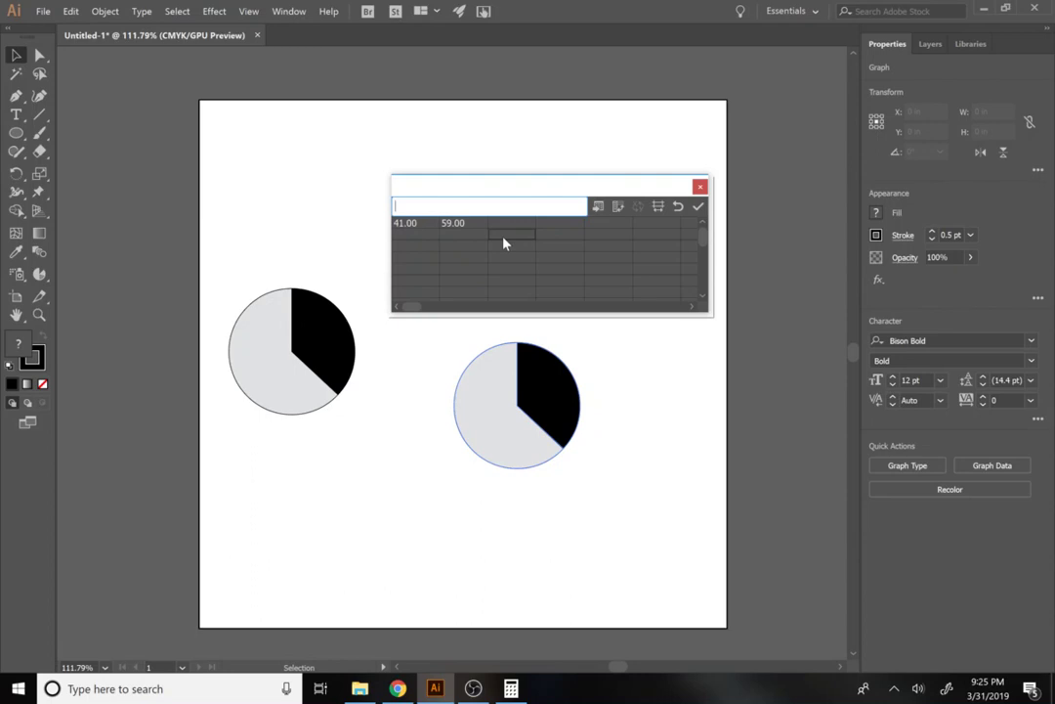
pyautogui.click(699, 206)
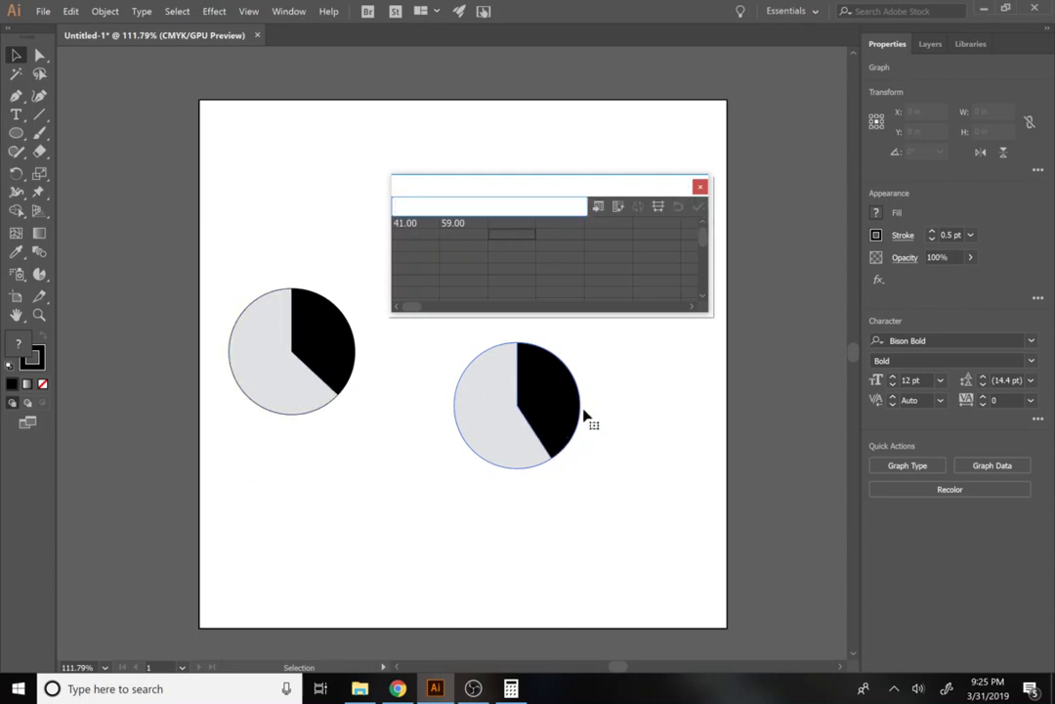
pyautogui.click(700, 185)
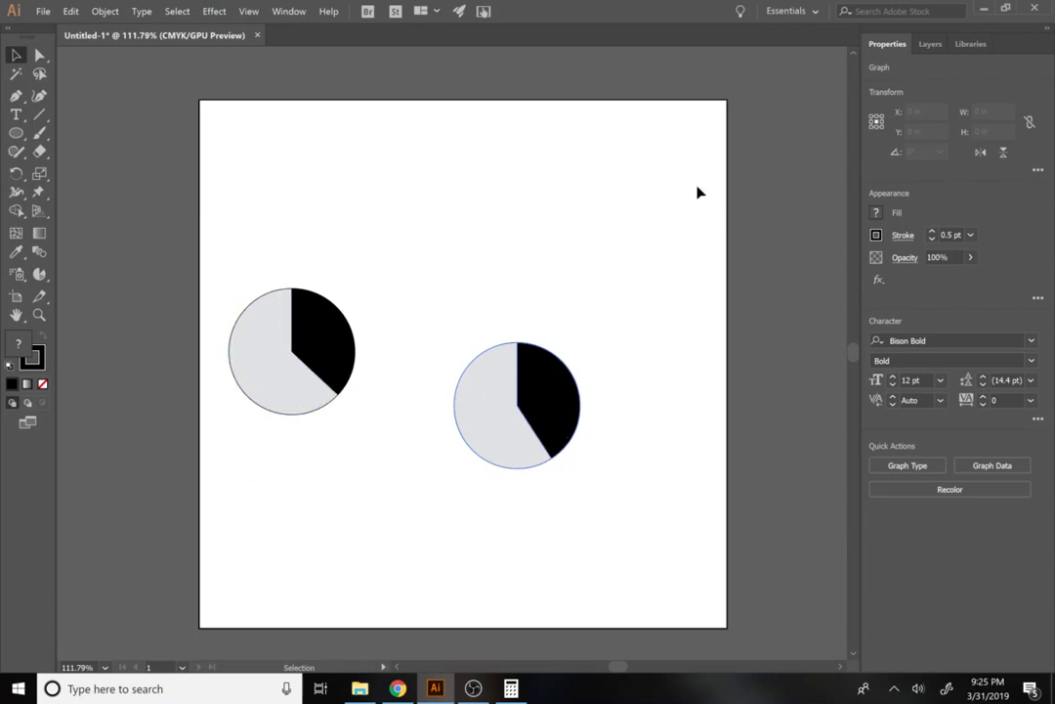
pyautogui.moveTo(562, 421); pyautogui.dragTo(504, 370)
# Drag both pie graphs lower on the artboard and line them up side by side
pyautogui.click(570, 434)
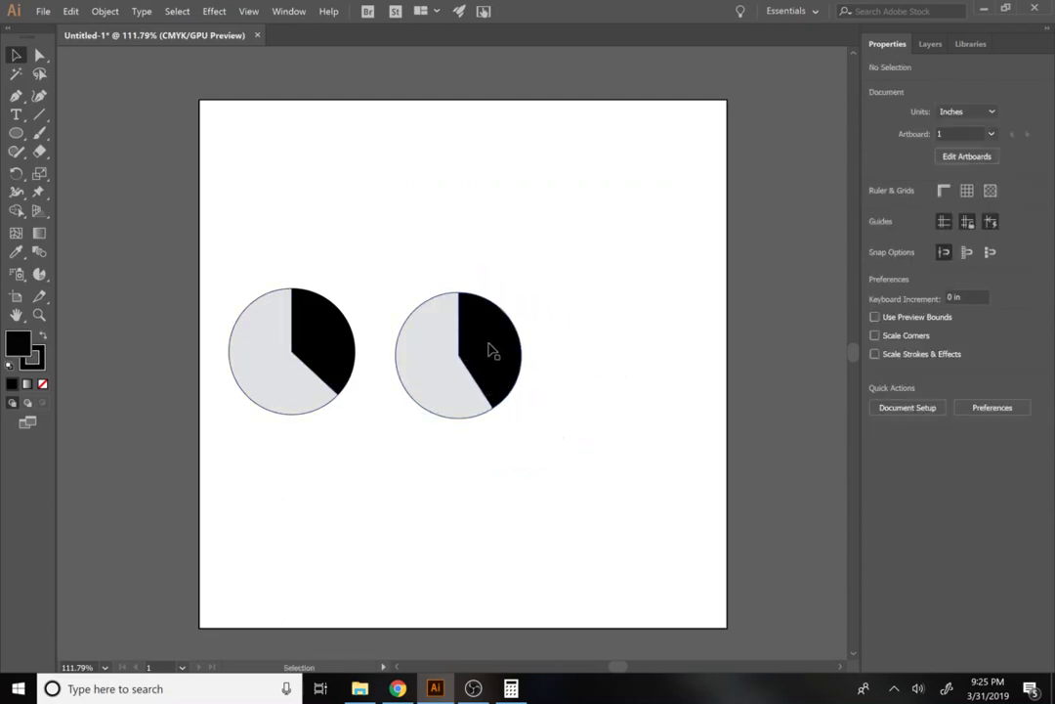
pyautogui.moveTo(490, 349)
pyautogui.mouseDown()
pyautogui.moveTo(440, 478)
pyautogui.moveTo(355, 555)
pyautogui.moveTo(543, 351)
pyautogui.moveTo(441, 414)
pyautogui.moveTo(382, 478)
pyautogui.moveTo(538, 292)
pyautogui.moveTo(502, 348)
pyautogui.moveTo(488, 339)
pyautogui.moveTo(491, 349)
pyautogui.mouseUp()
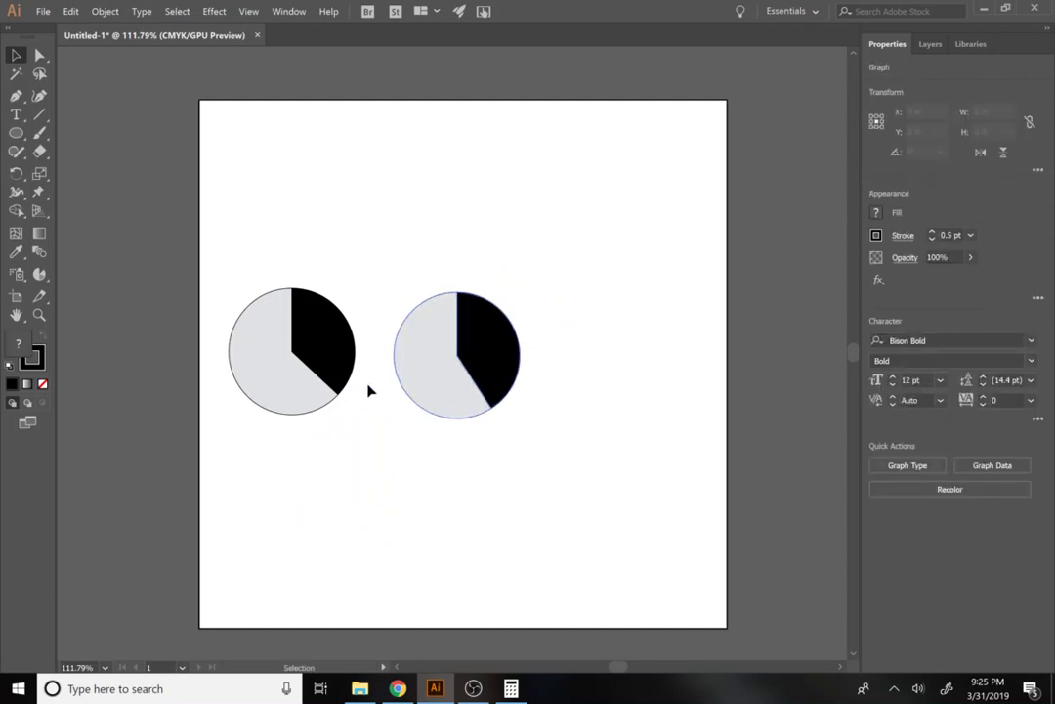
pyautogui.moveTo(339, 376); pyautogui.dragTo(343, 425)
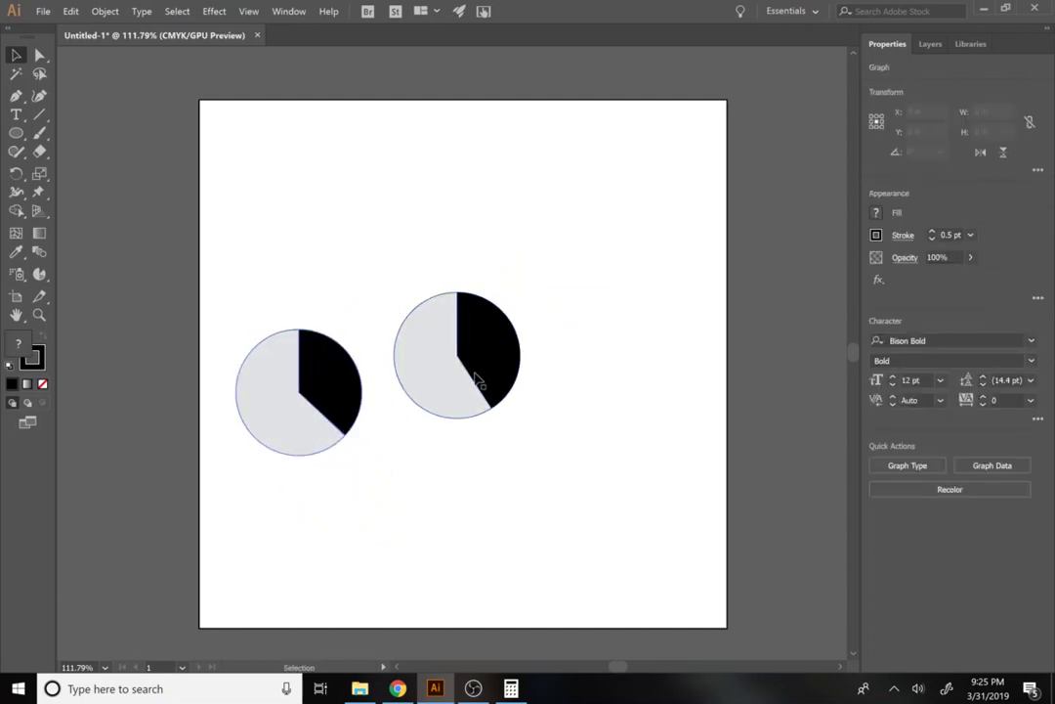
pyautogui.moveTo(498, 381); pyautogui.dragTo(527, 422)
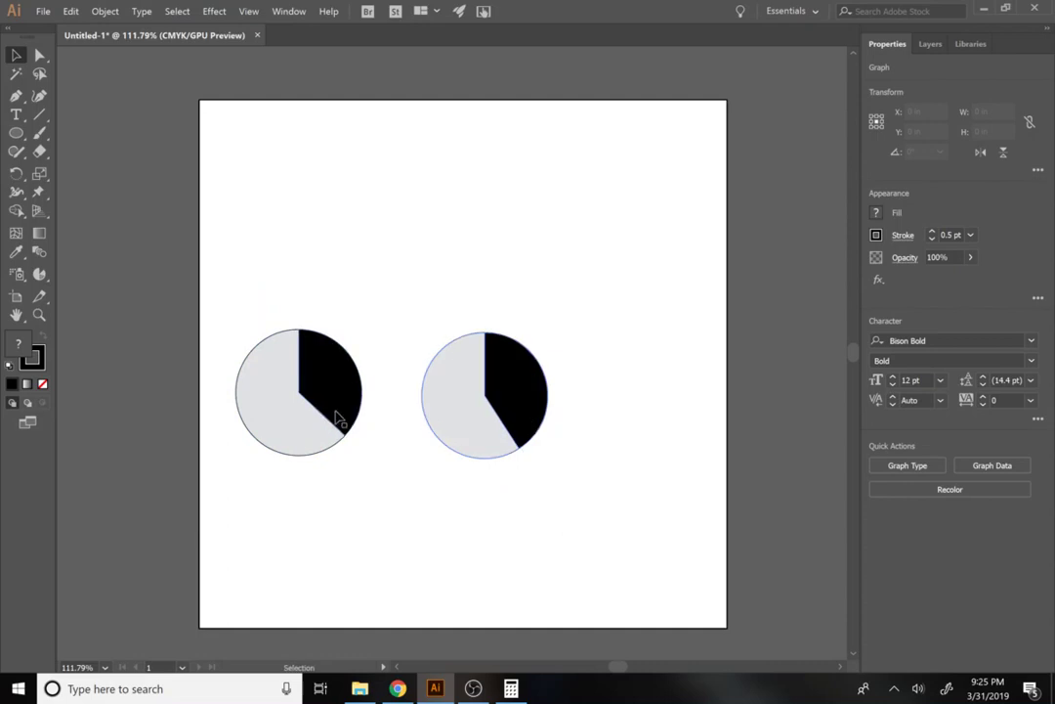
pyautogui.moveTo(339, 418); pyautogui.dragTo(362, 430)
pyautogui.moveTo(492, 397); pyautogui.dragTo(499, 423)
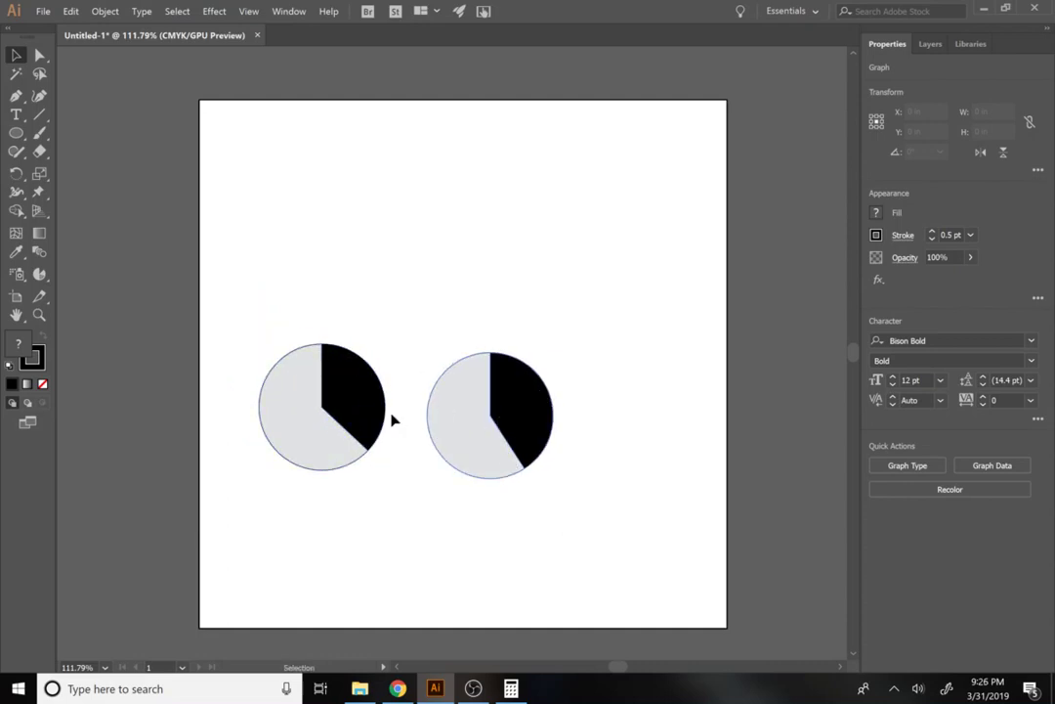
pyautogui.click(15, 113)
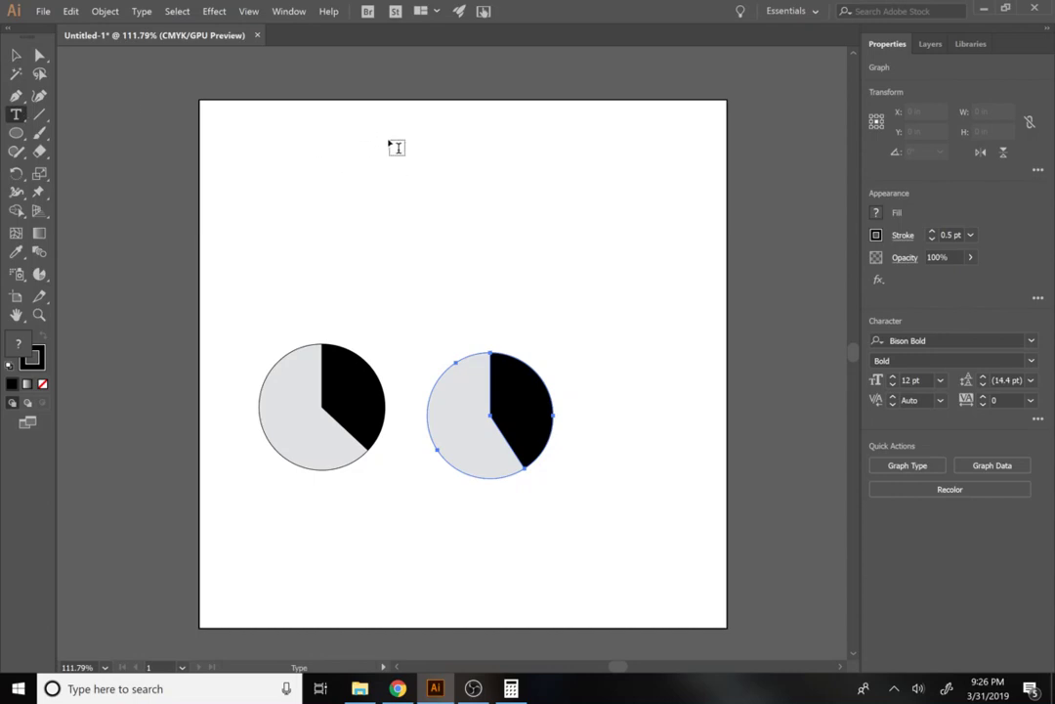
# Type the title 'RATE OF NON FATAL CAR CRASHES BY AGE GROUP' at the top of the artboard
pyautogui.click(324, 130)
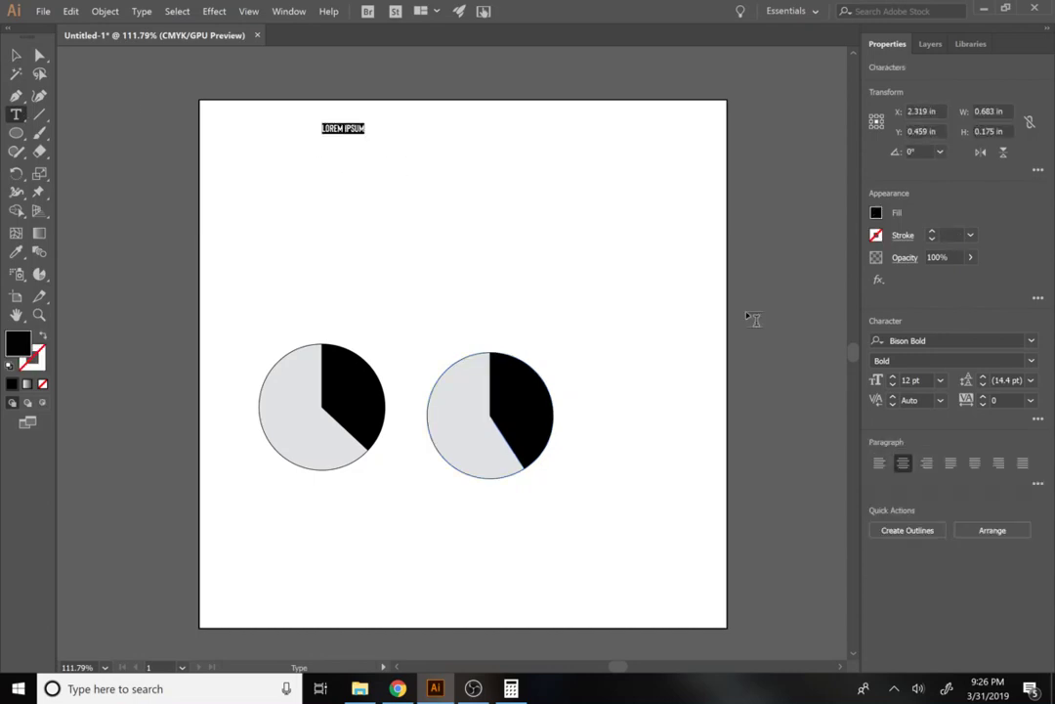
pyautogui.write('RATE OF CAR')
pyautogui.press('BackSpace')
pyautogui.press('BackSpace')
pyautogui.press('BackSpace')
pyautogui.write('NON FAT')
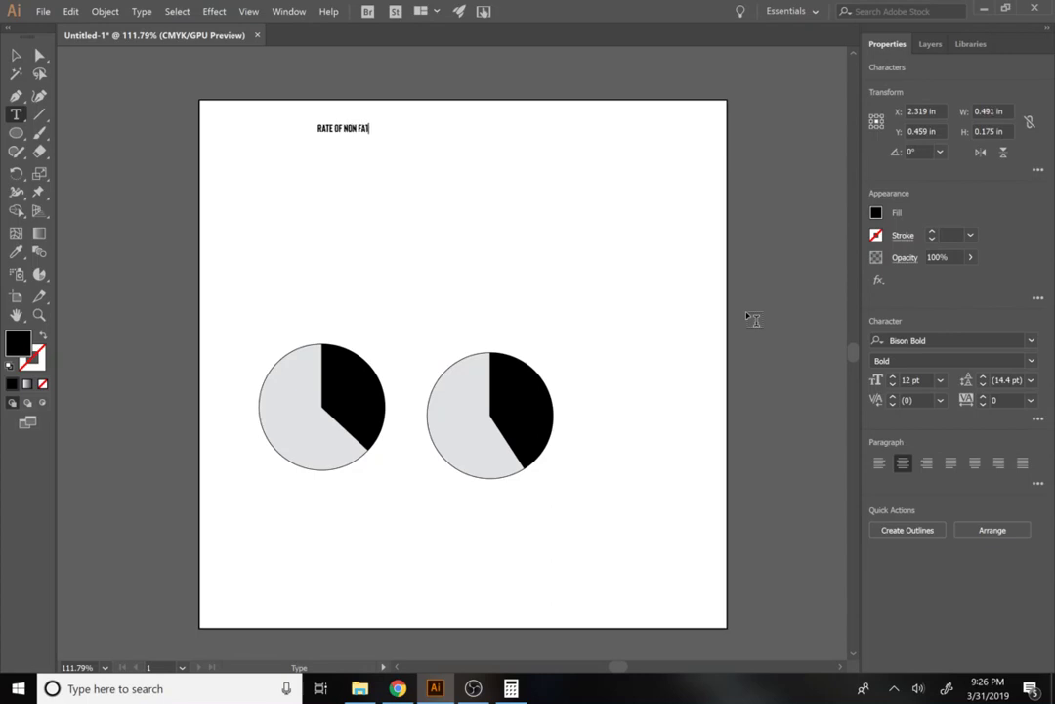
pyautogui.write('AL CAR CRASHES')
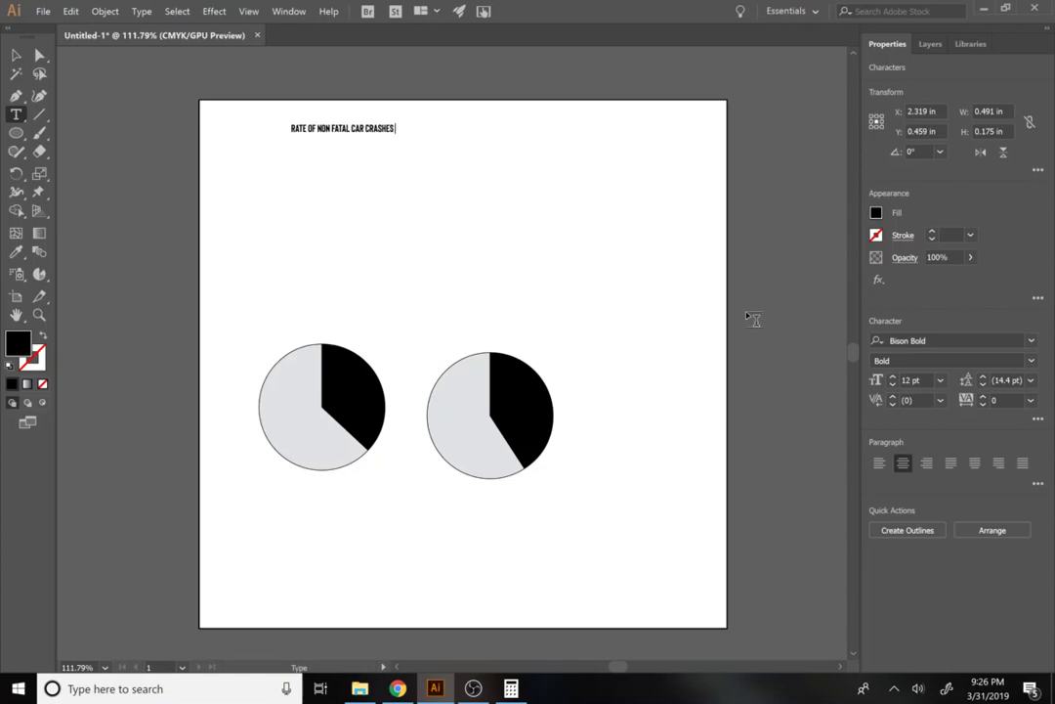
pyautogui.write(' BY AGE GROUP')
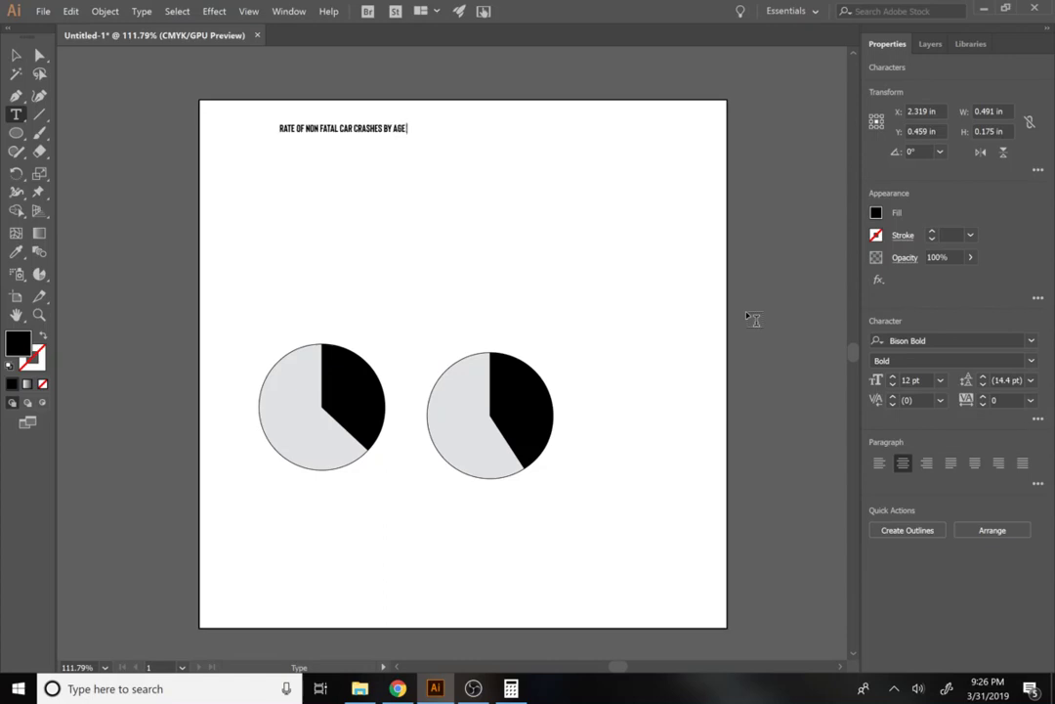
pyautogui.click(16, 56)
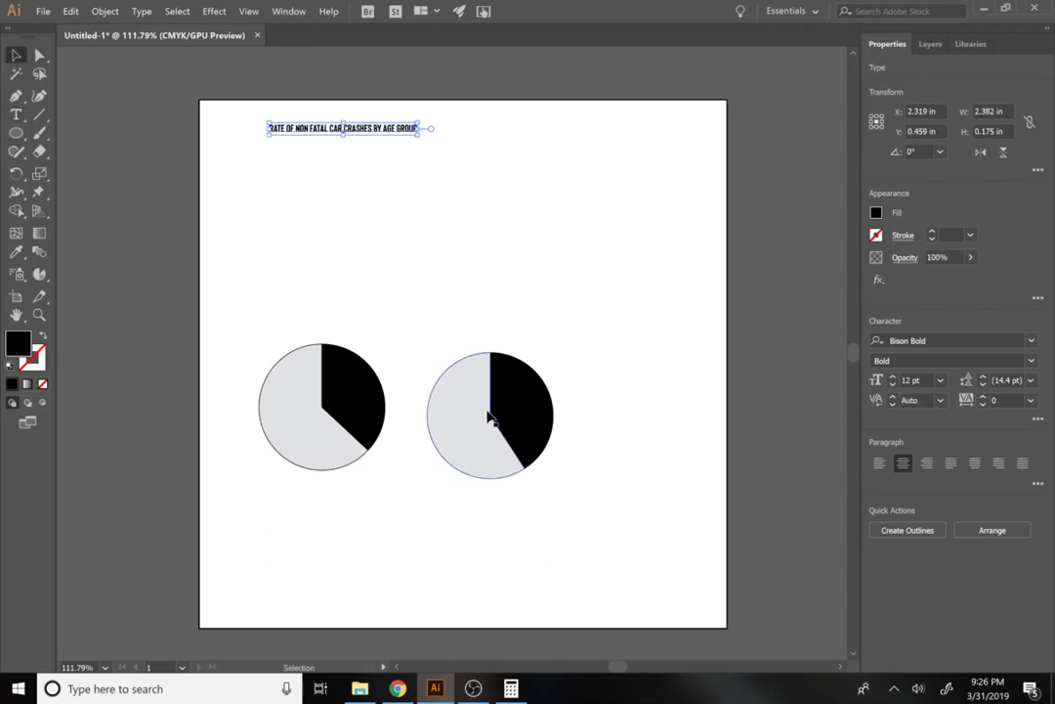
# Stagger the pies close together below the title, with the right one higher, then select both
pyautogui.click(366, 412)
pyautogui.moveTo(496, 418); pyautogui.dragTo(531, 366)
pyautogui.moveTo(357, 417); pyautogui.dragTo(371, 364)
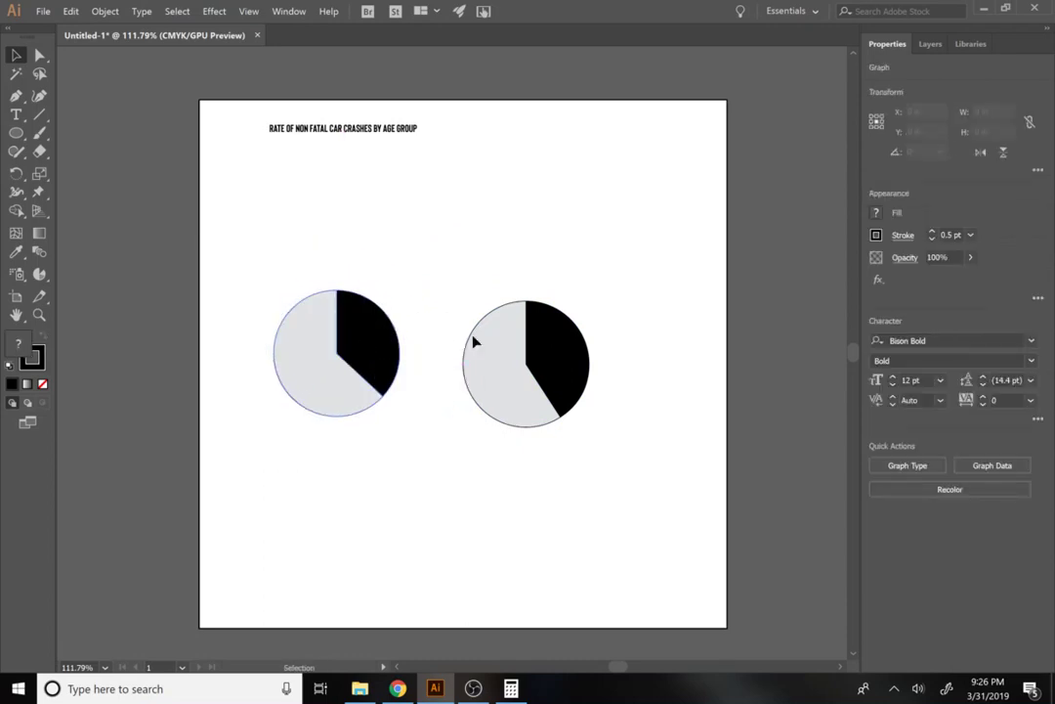
pyautogui.moveTo(566, 377); pyautogui.dragTo(547, 367)
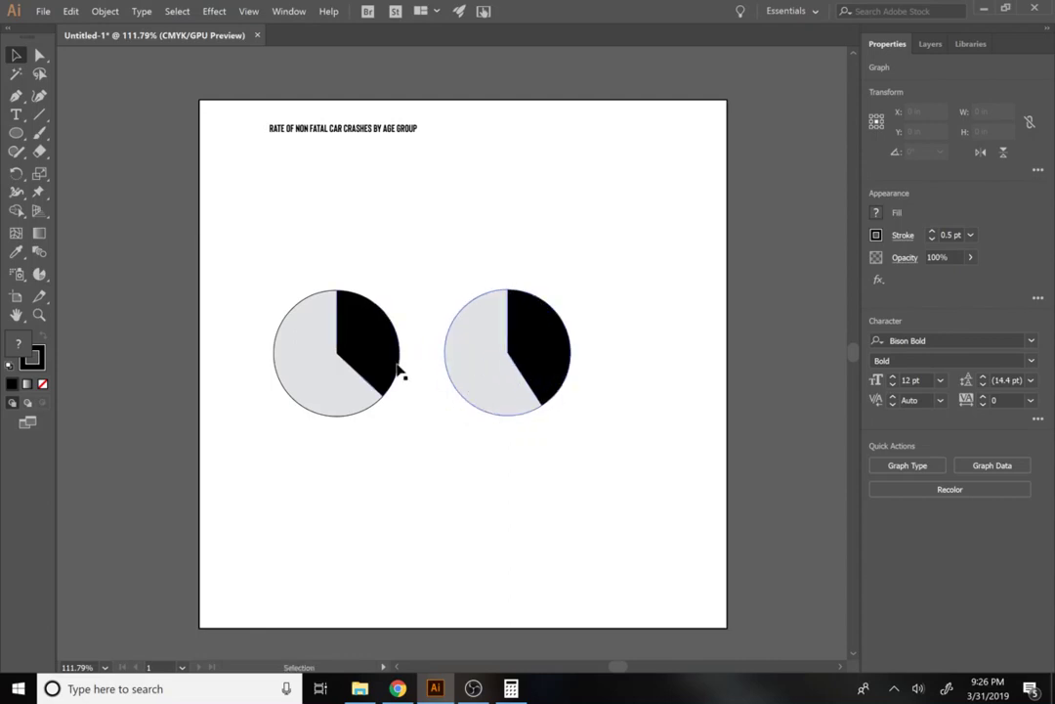
pyautogui.moveTo(375, 370); pyautogui.dragTo(355, 386)
pyautogui.moveTo(501, 395); pyautogui.dragTo(495, 426)
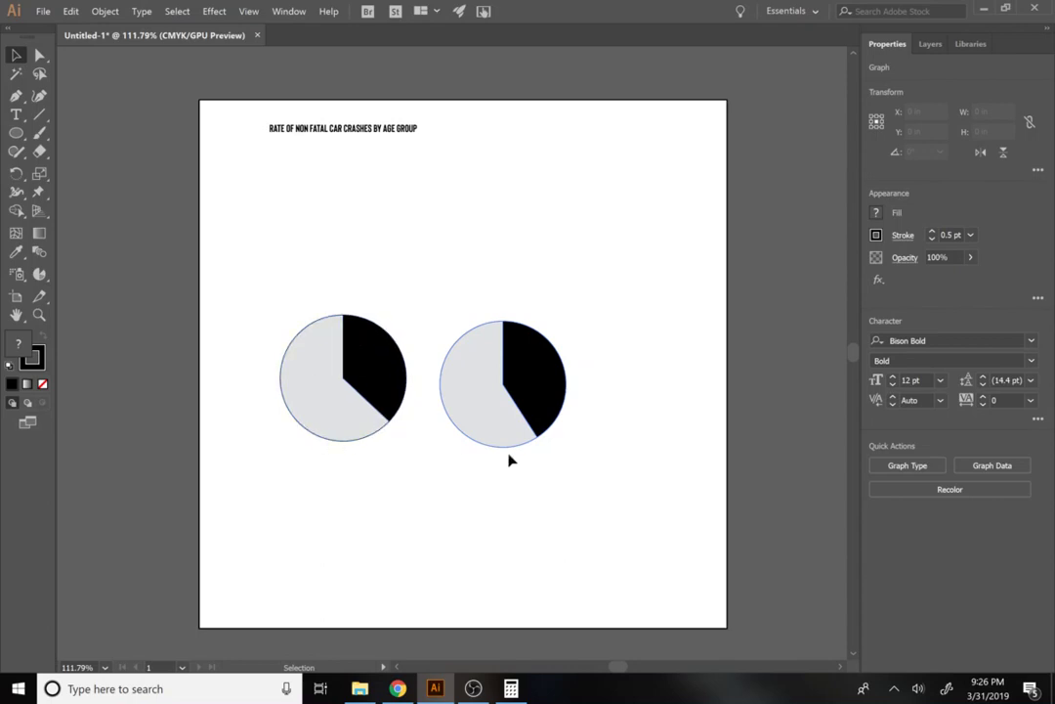
pyautogui.moveTo(396, 370)
pyautogui.mouseDown()
pyautogui.moveTo(388, 401)
pyautogui.moveTo(403, 381)
pyautogui.mouseUp()
pyautogui.moveTo(480, 389); pyautogui.dragTo(505, 386)
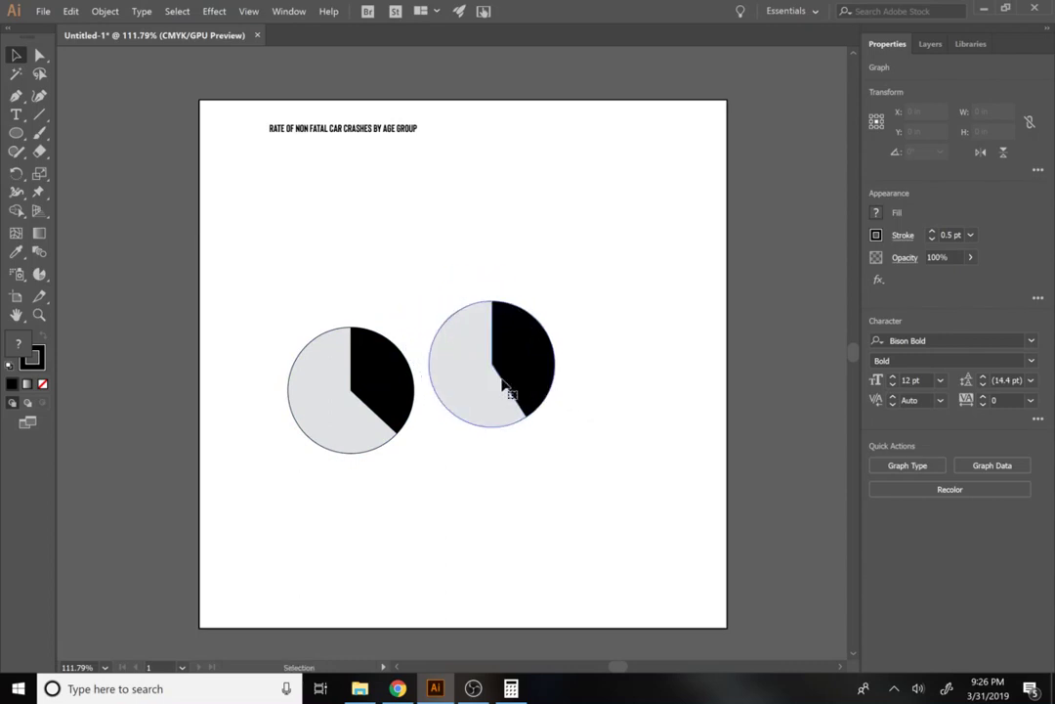
pyautogui.moveTo(587, 498); pyautogui.dragTo(339, 359)
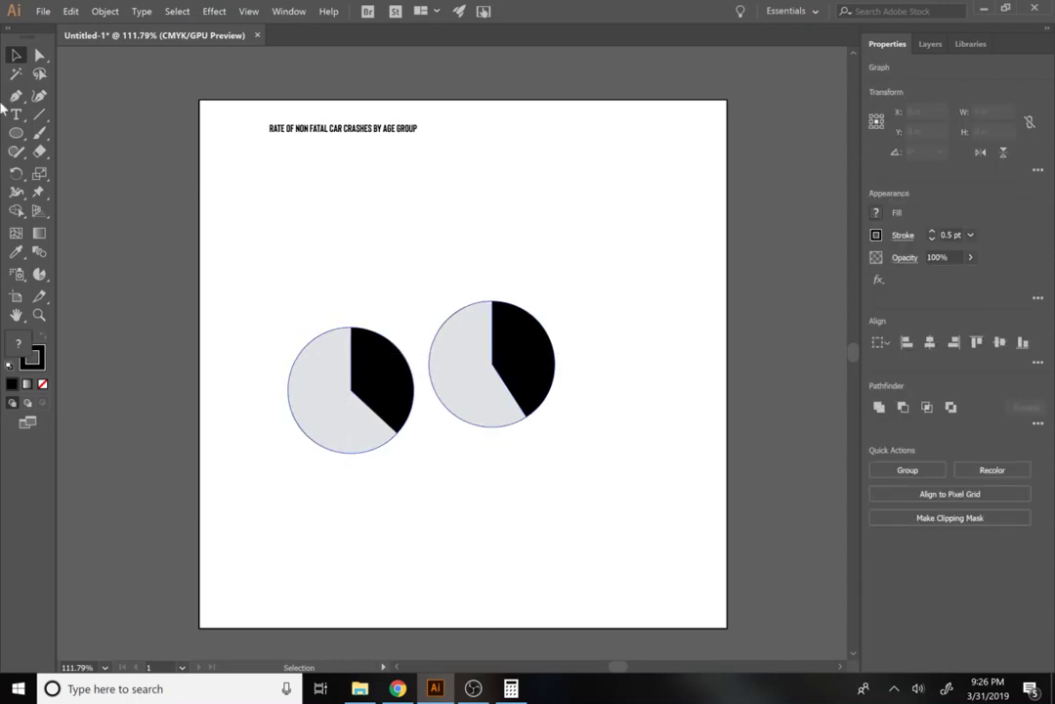
# Ungroup the pie graphs twice with Object > Ungroup, confirming the warning
pyautogui.click(111, 14)
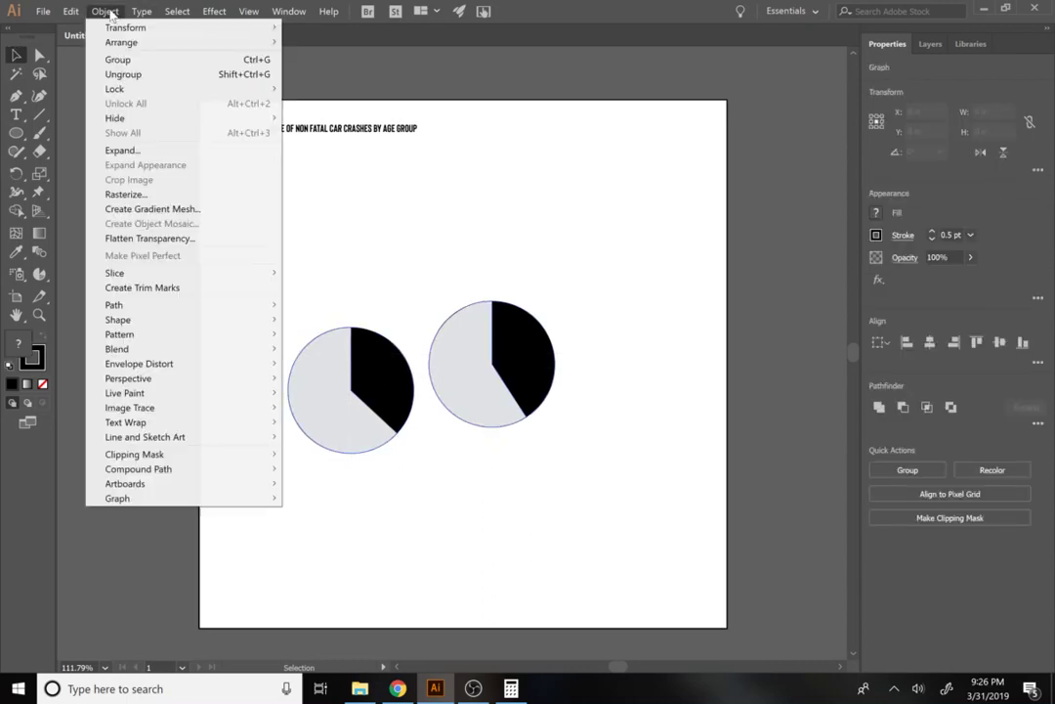
pyautogui.click(103, 63)
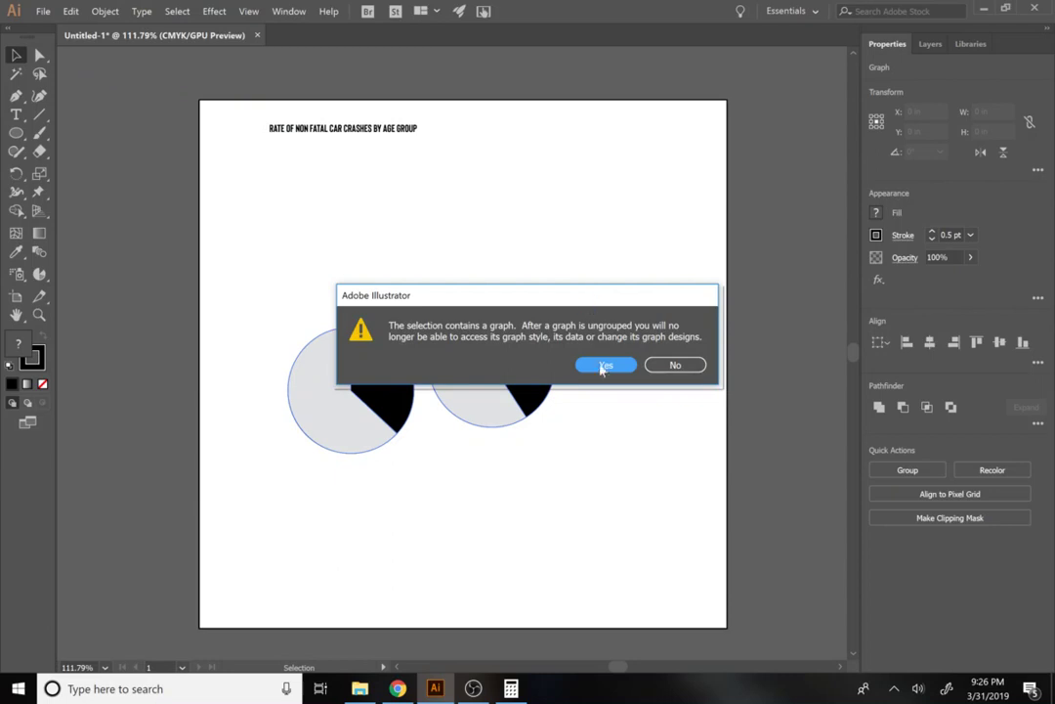
pyautogui.click(604, 366)
pyautogui.click(104, 12)
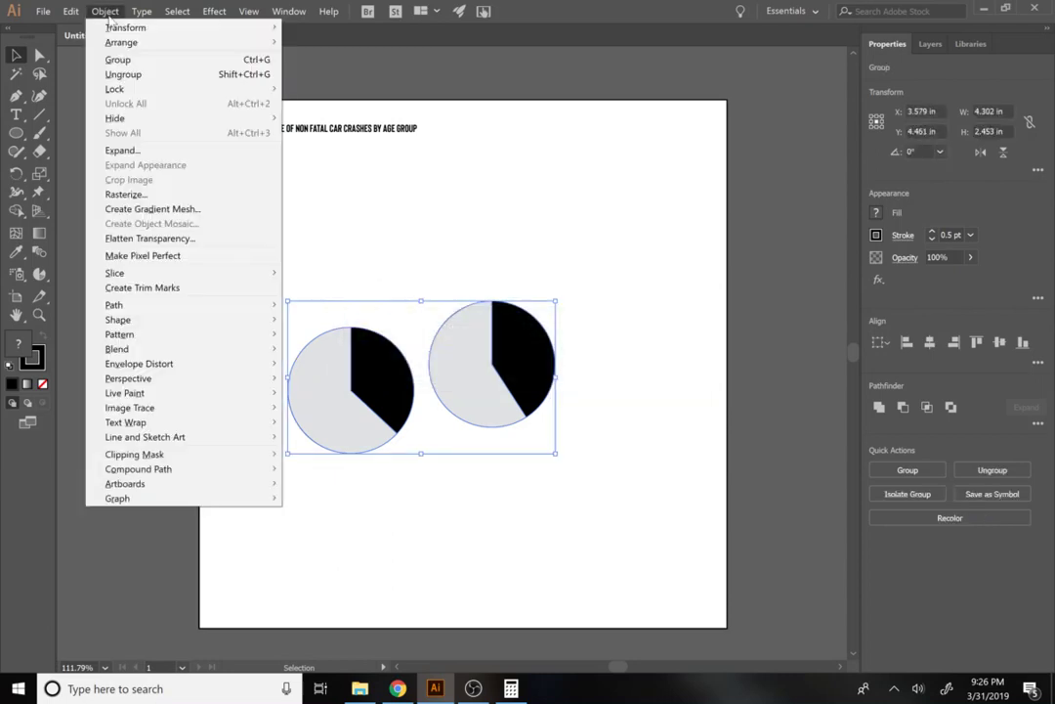
pyautogui.click(116, 75)
pyautogui.click(557, 477)
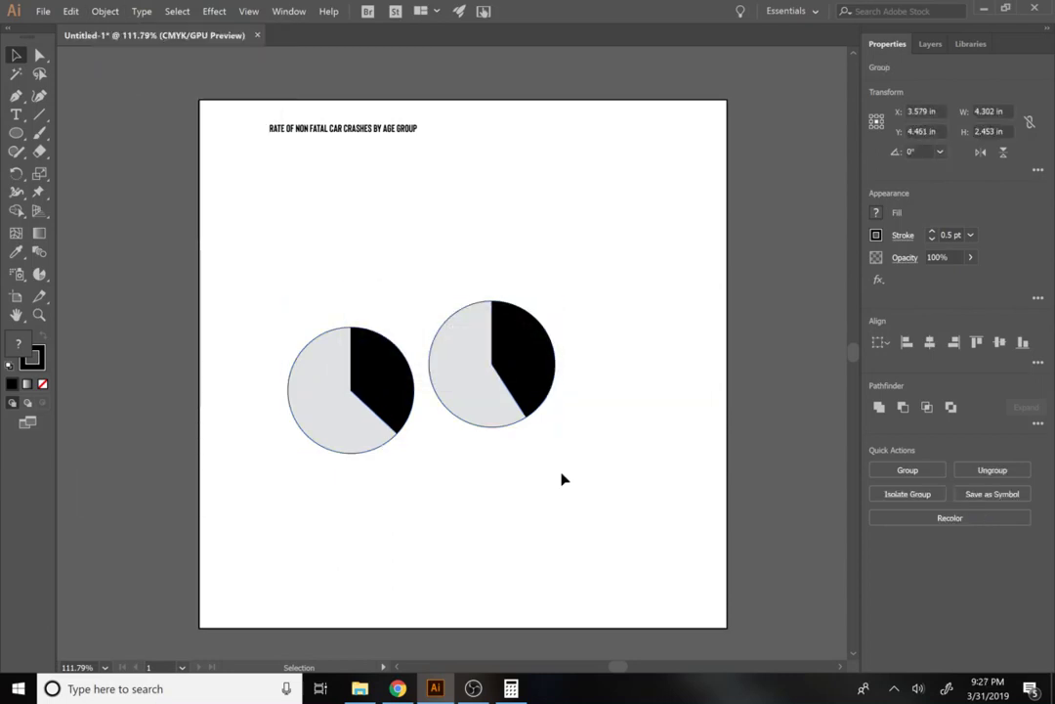
# Fill the right pie's black wedge navy and the left pie's wedge a brighter blue
pyautogui.click(545, 355)
pyautogui.click(875, 212)
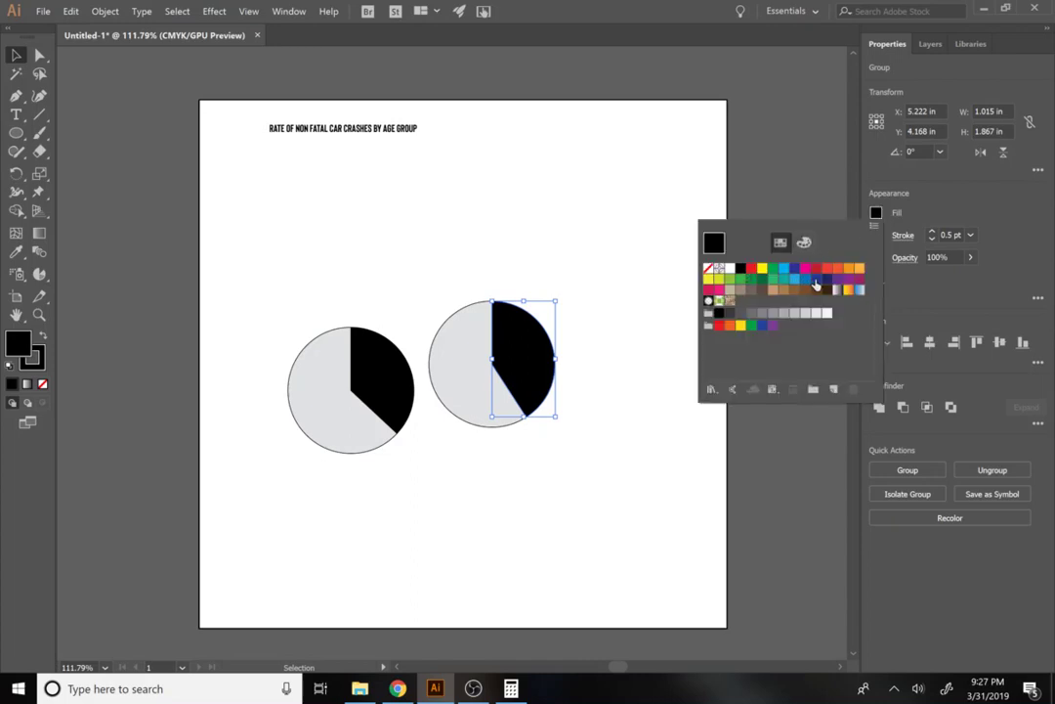
pyautogui.click(815, 284)
pyautogui.click(361, 384)
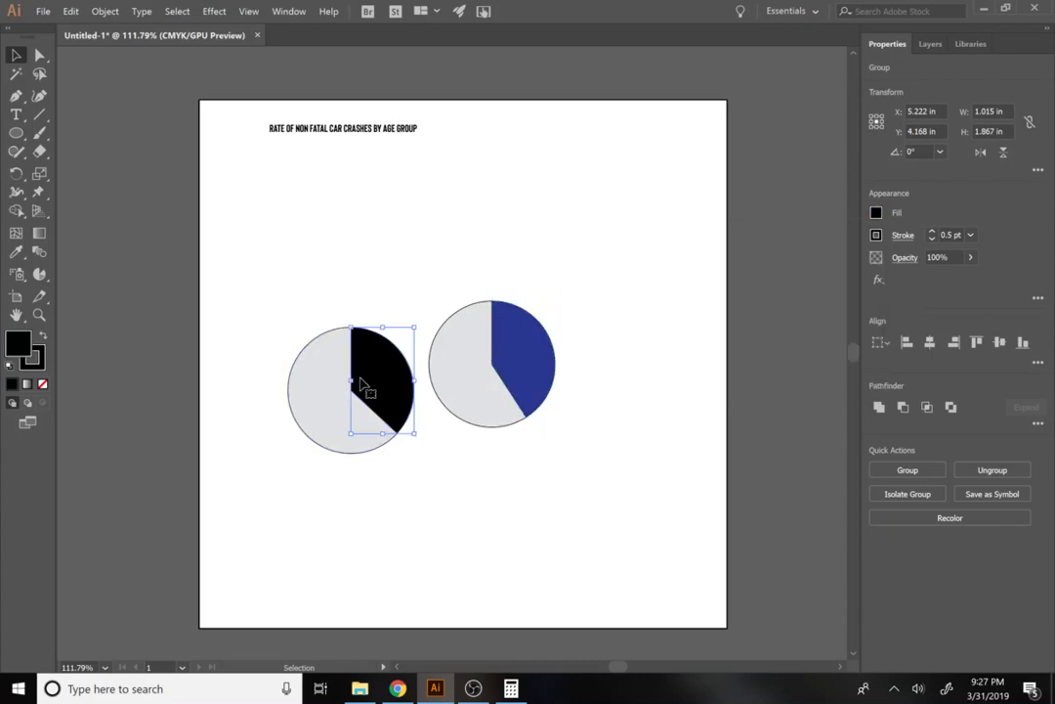
pyautogui.click(877, 214)
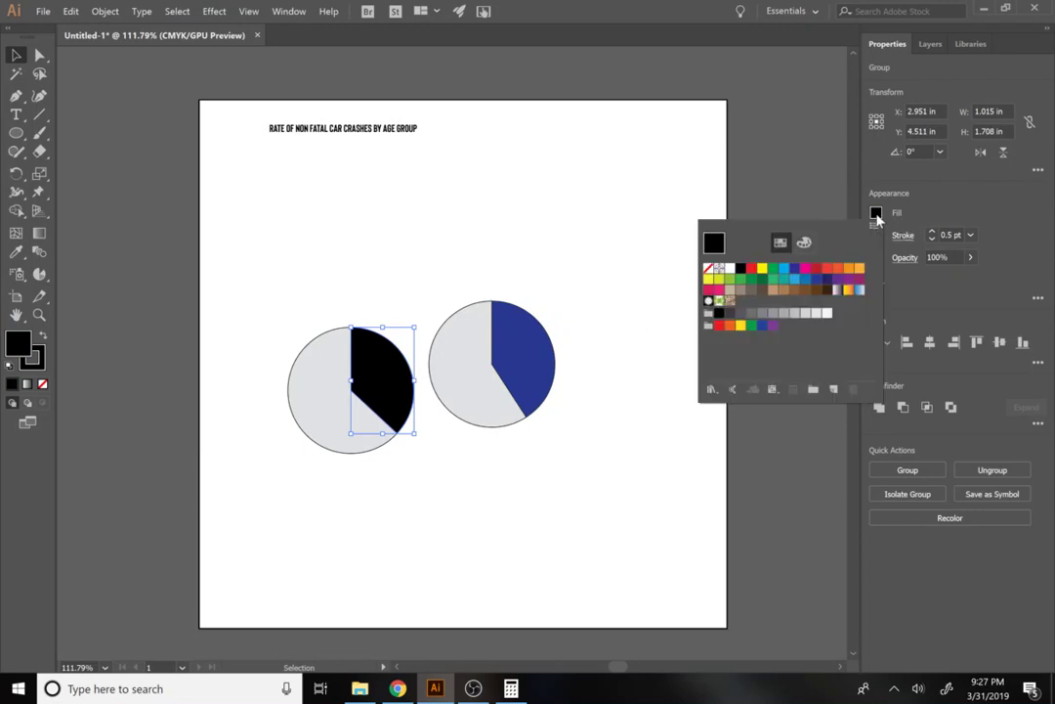
pyautogui.click(811, 282)
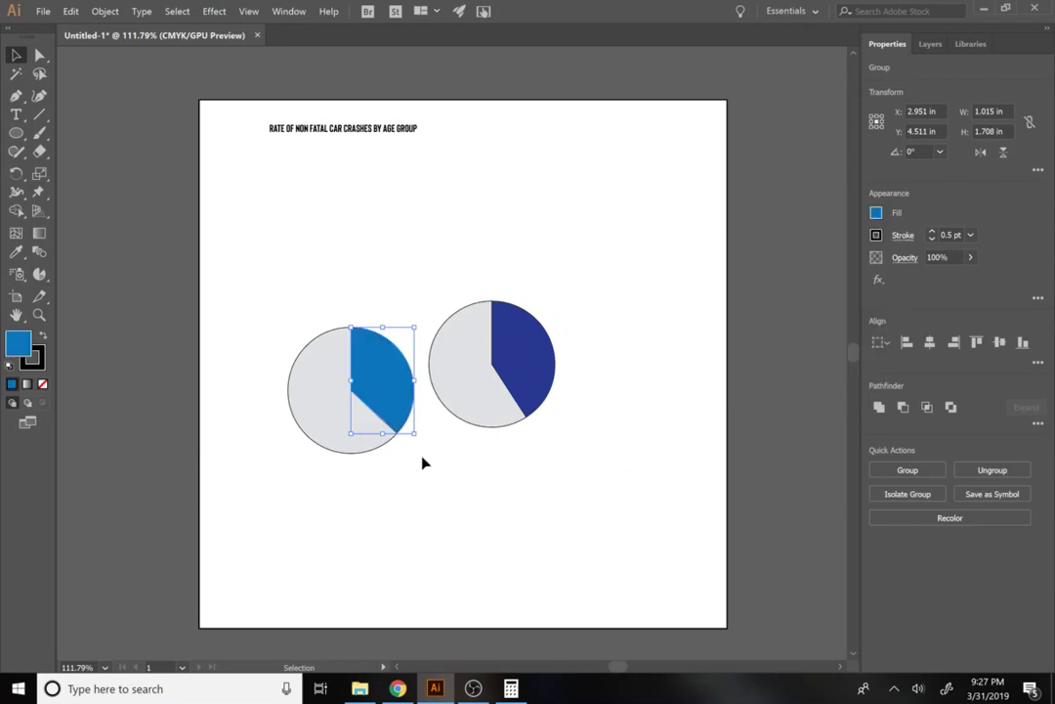
pyautogui.press('t')
pyautogui.click(393, 128)
# Scale the title up to about 35.67 pt and centre it across the top of the artboard
pyautogui.click(15, 56)
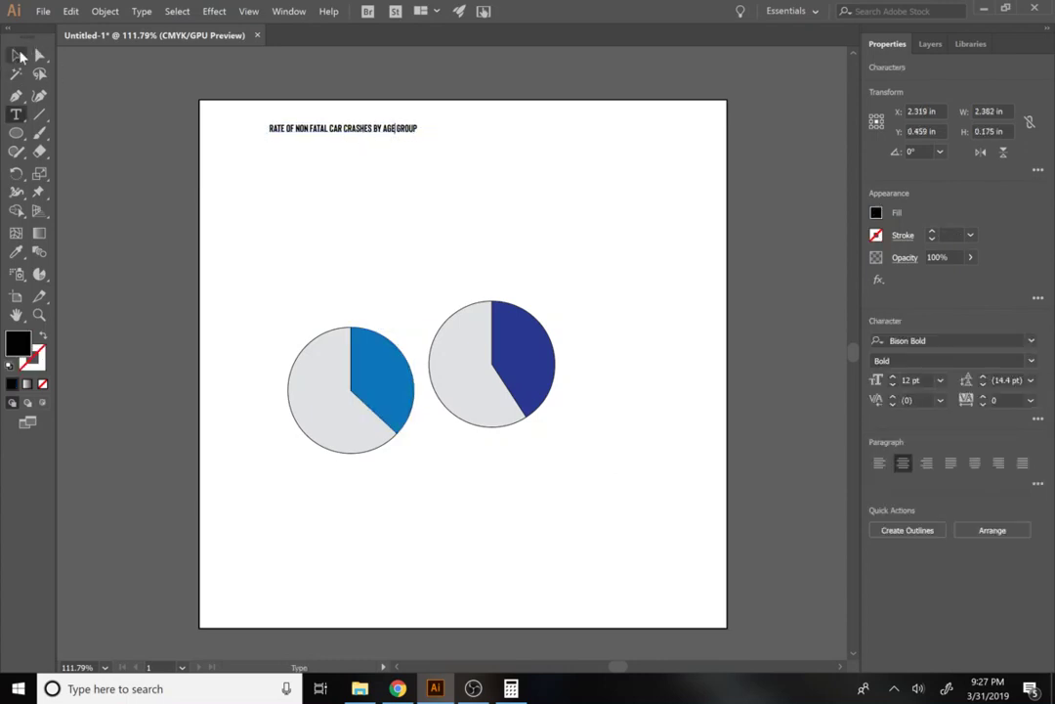
pyautogui.click(357, 130)
pyautogui.moveTo(418, 138); pyautogui.dragTo(701, 248)
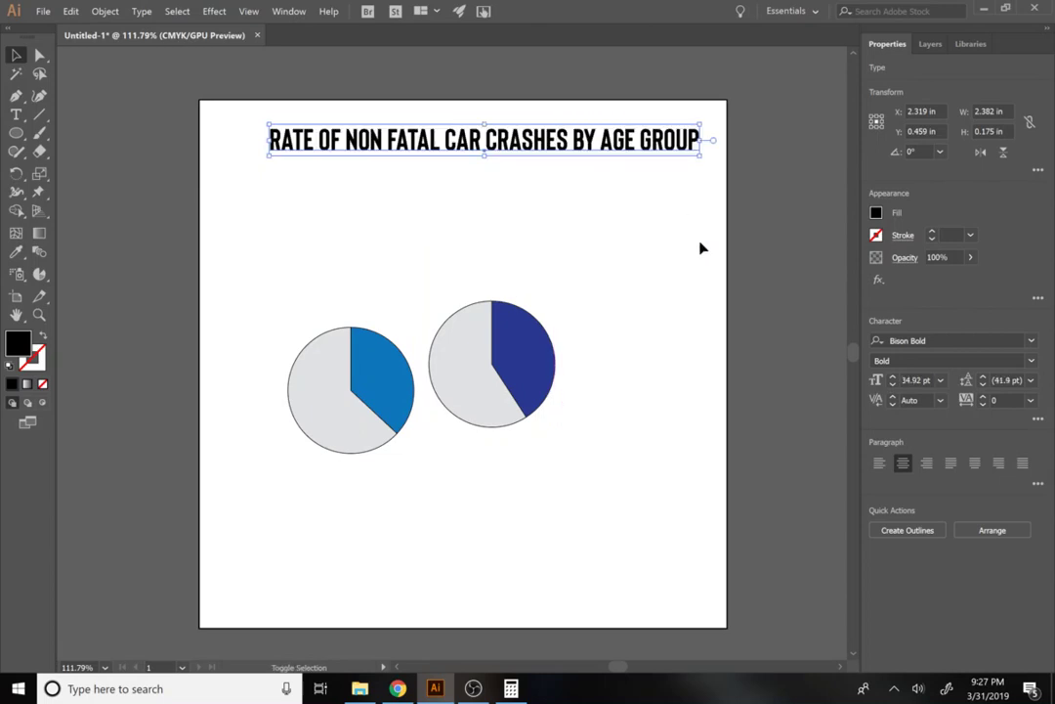
pyautogui.moveTo(517, 142); pyautogui.dragTo(578, 142)
pyautogui.moveTo(674, 154); pyautogui.dragTo(684, 156)
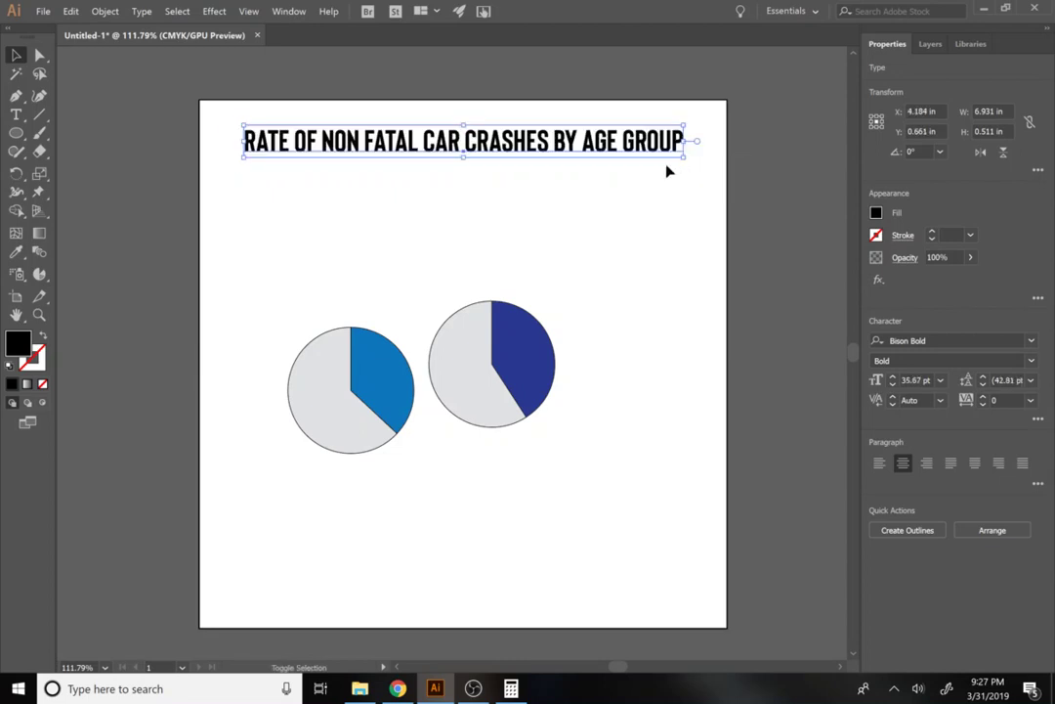
pyautogui.moveTo(598, 508); pyautogui.dragTo(289, 340)
pyautogui.click(549, 440)
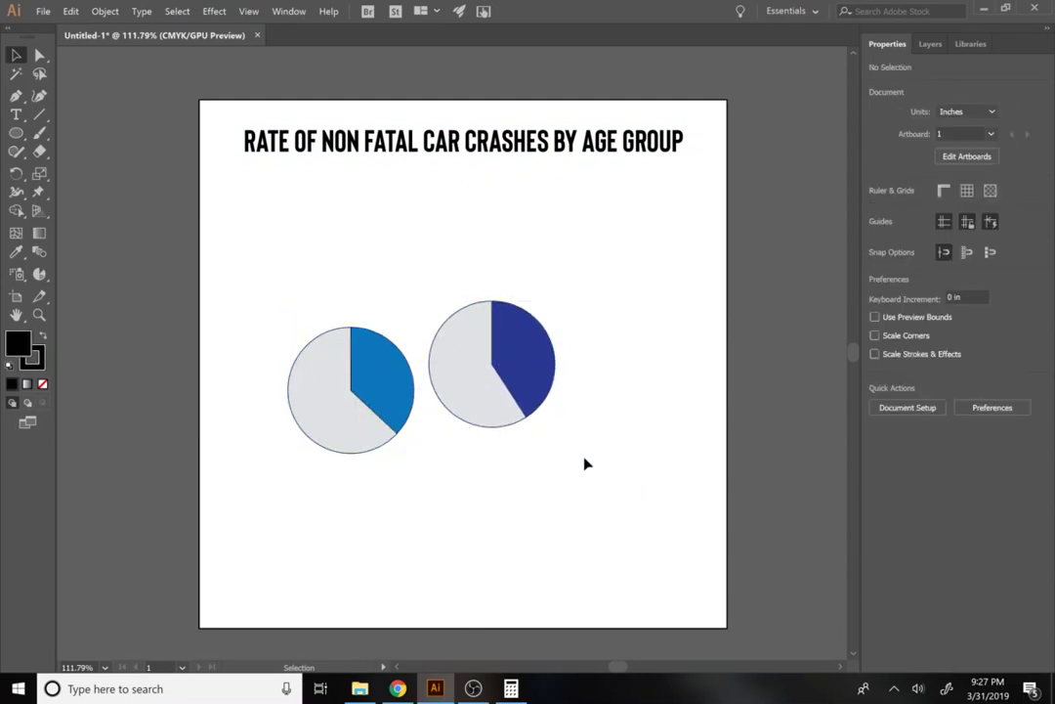
pyautogui.click(523, 387)
# Give both pie charts a white 4 pt stroke so the slices are separated
pyautogui.click(401, 410)
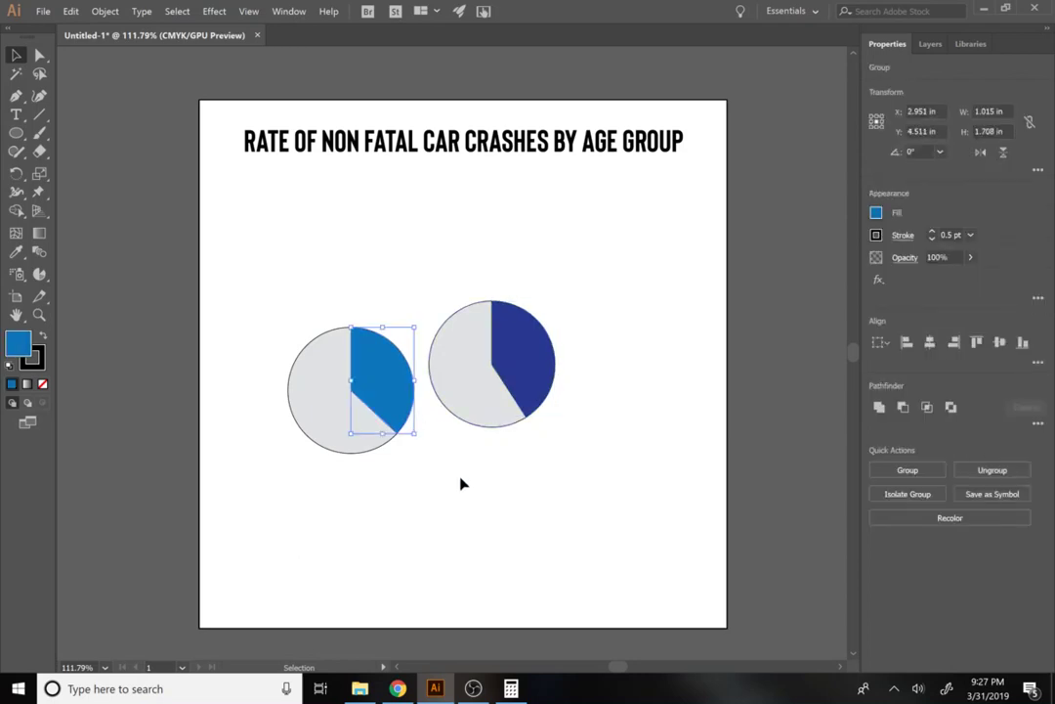
pyautogui.click(462, 483)
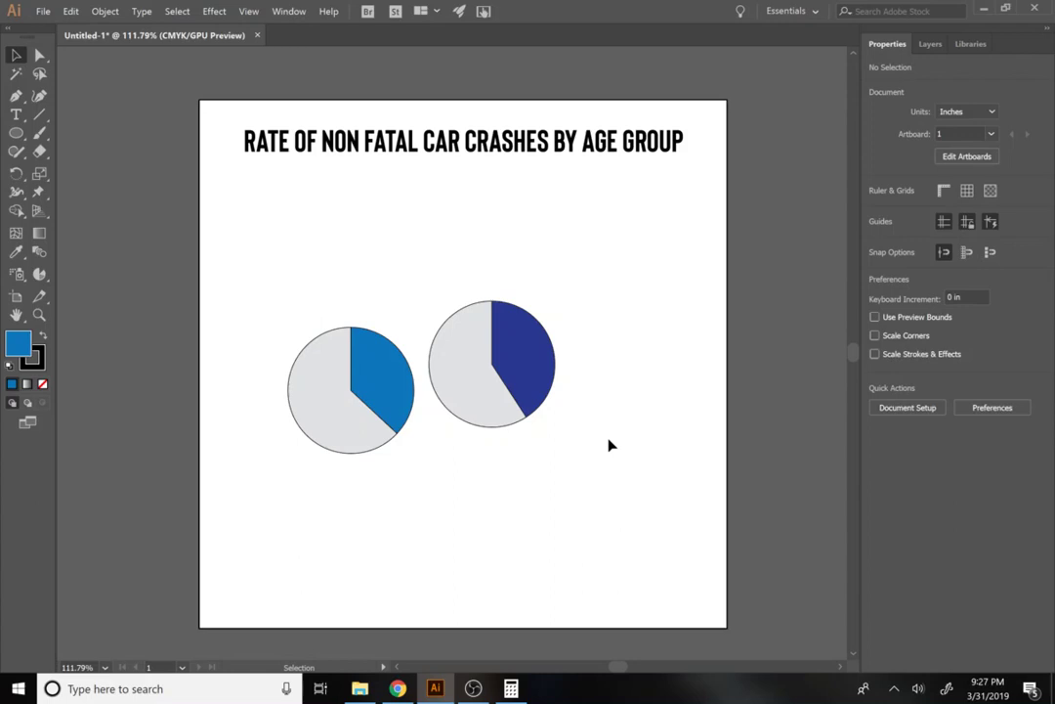
pyautogui.moveTo(571, 490); pyautogui.dragTo(194, 274)
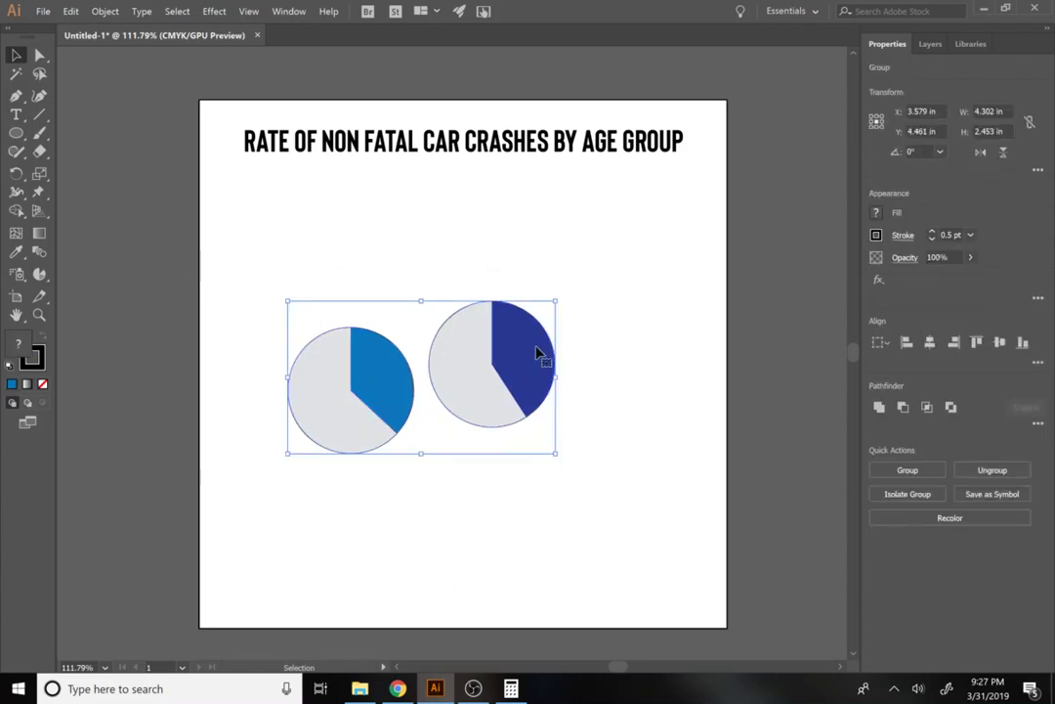
pyautogui.click(876, 236)
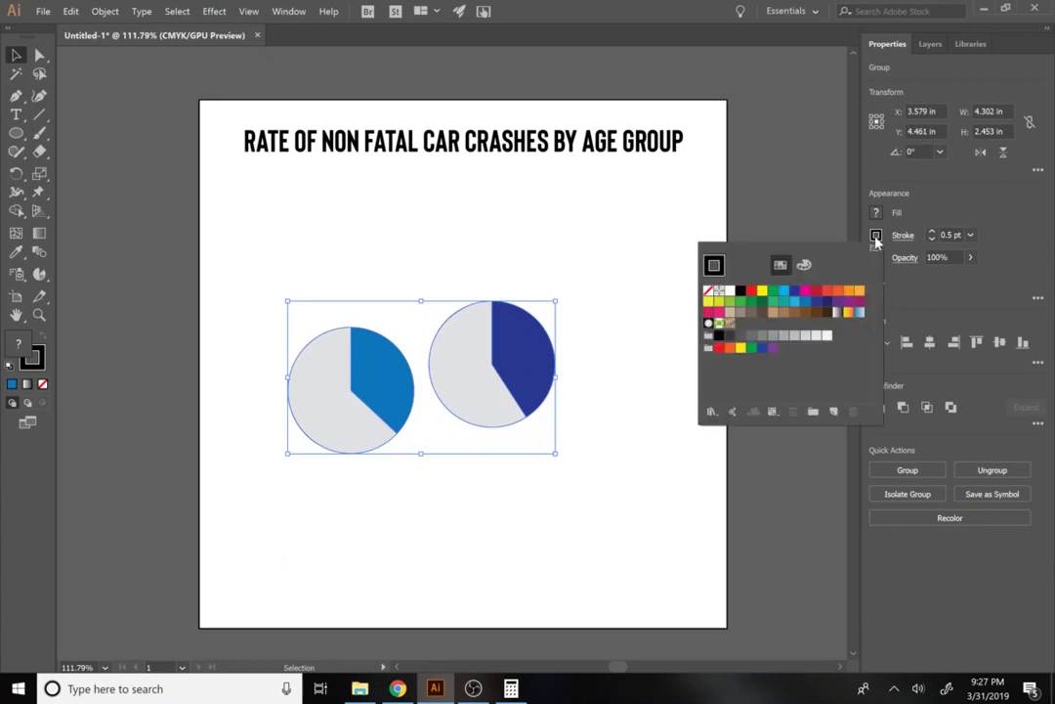
pyautogui.click(727, 293)
pyautogui.click(930, 213)
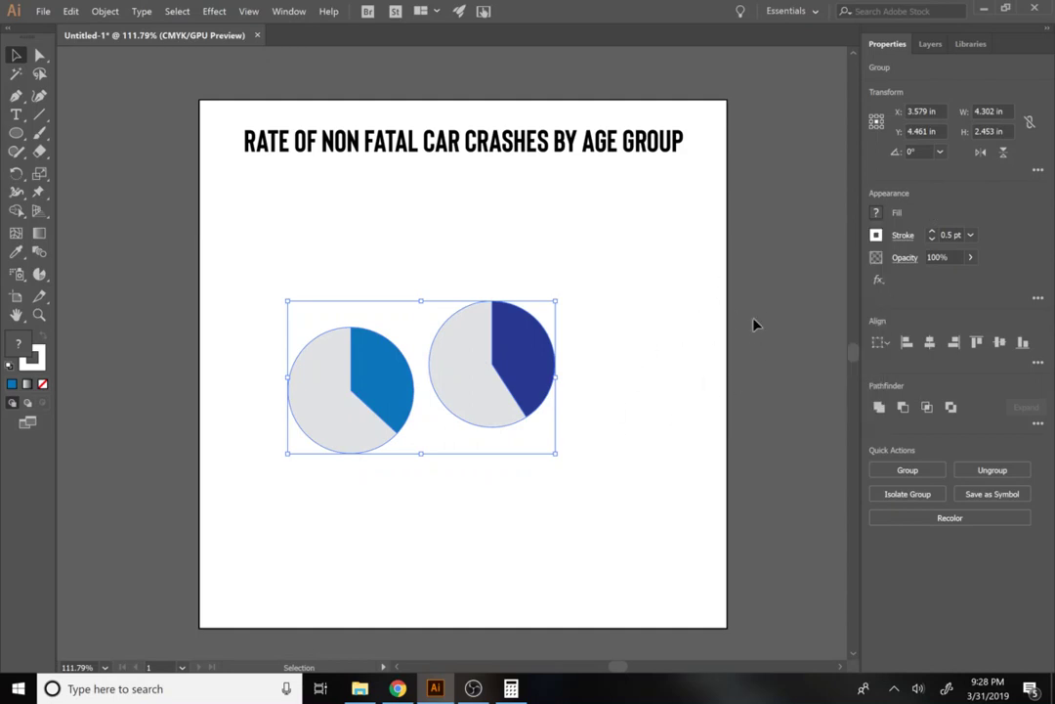
pyautogui.click(932, 235)
pyautogui.click(933, 235)
pyautogui.click(932, 234)
pyautogui.click(932, 235)
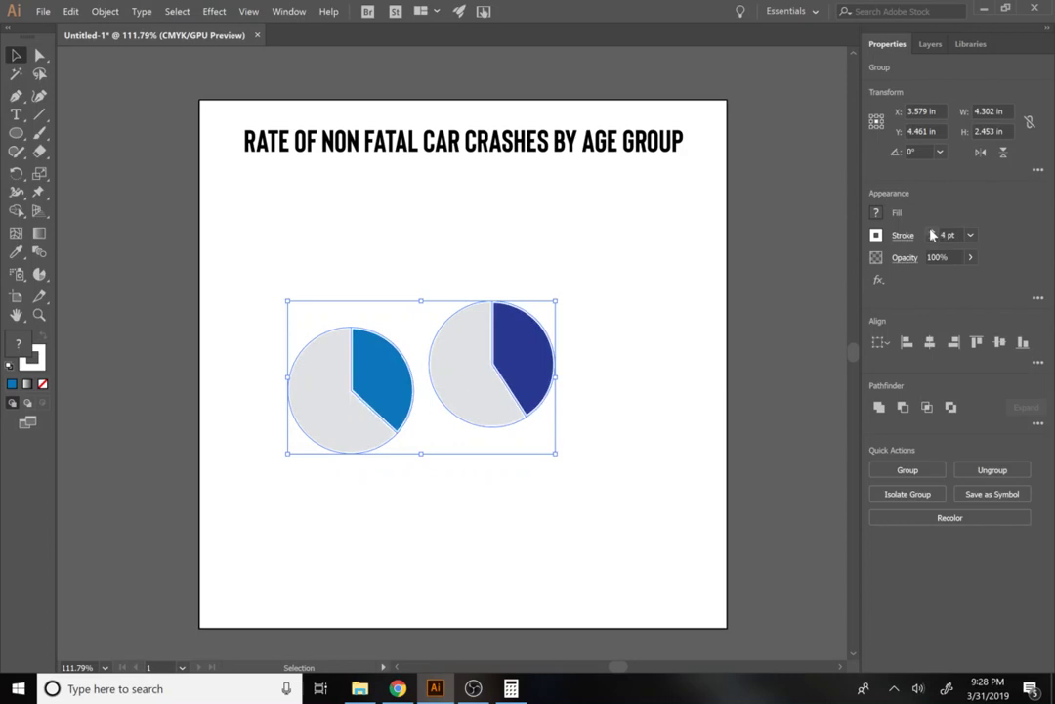
pyautogui.click(718, 372)
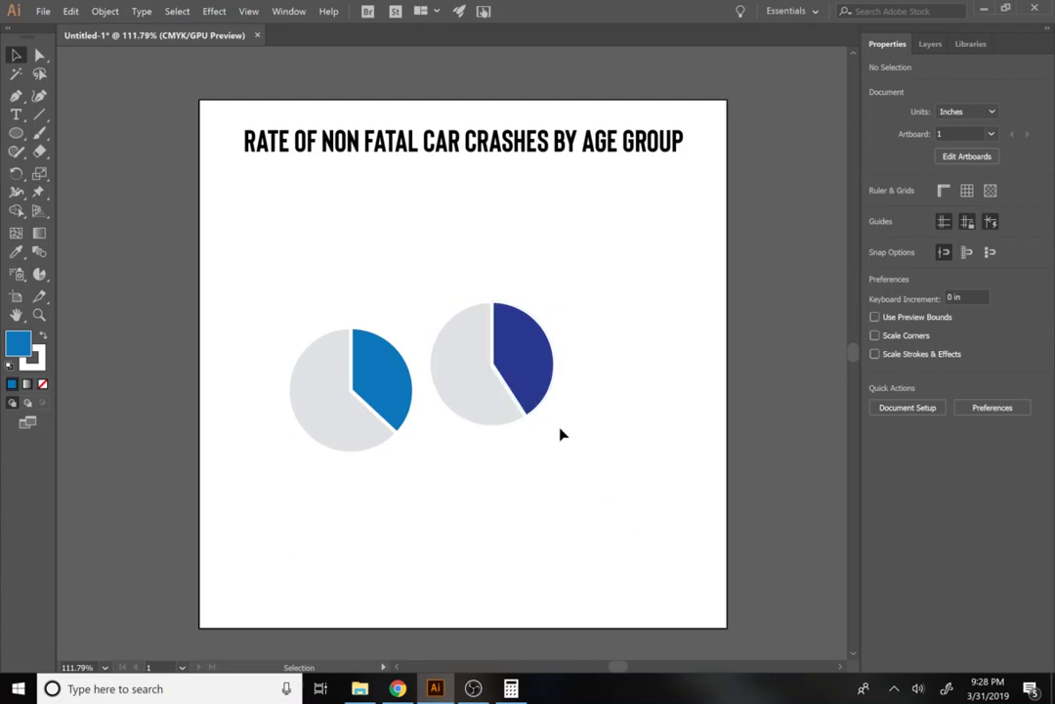
# Enlarge the dark blue pie to about 3.4 in
pyautogui.click(540, 401)
pyautogui.click(591, 496)
pyautogui.click(467, 371)
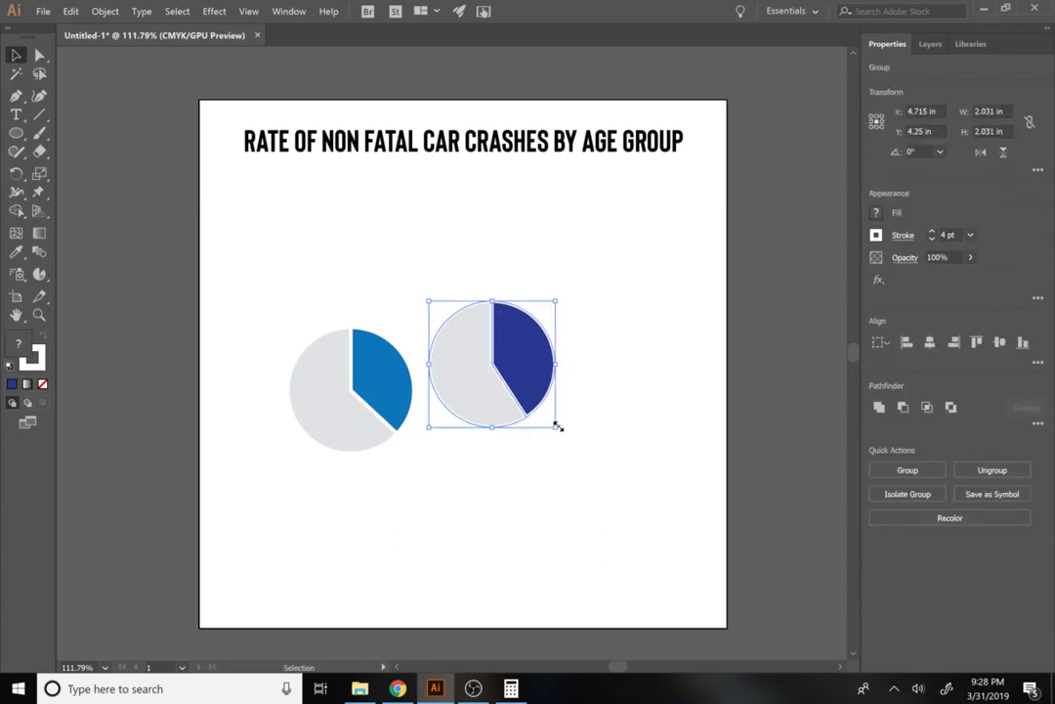
pyautogui.moveTo(557, 426); pyautogui.dragTo(665, 518)
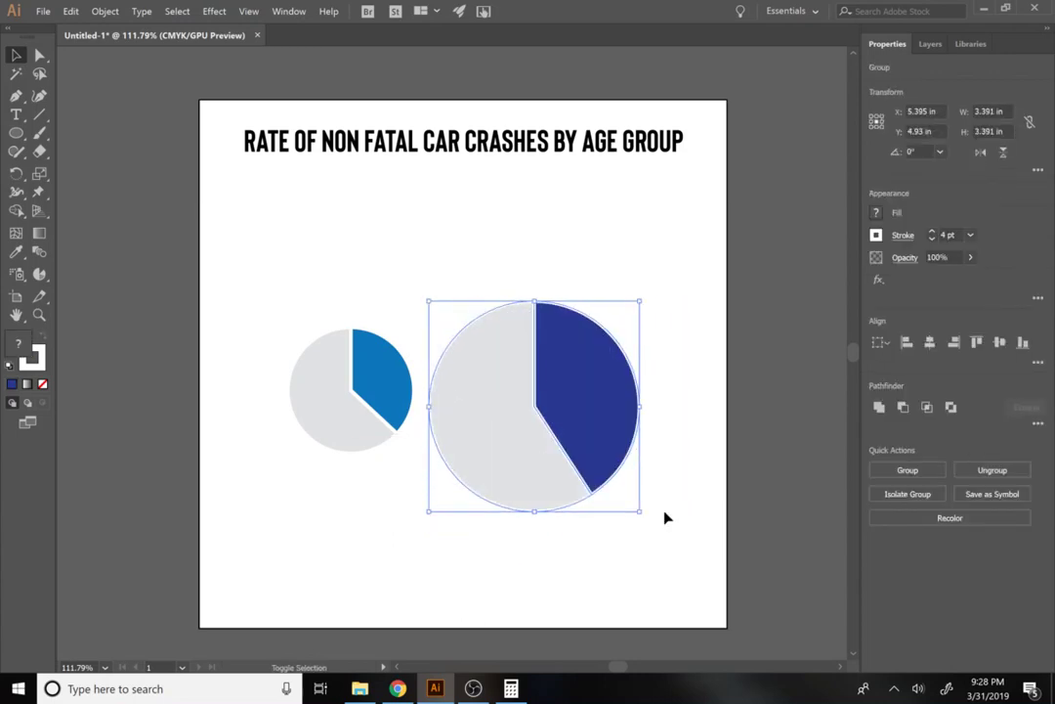
pyautogui.click(398, 490)
# Align the small pie to the horizontal and vertical centre of the large pie
pyautogui.click(365, 406)
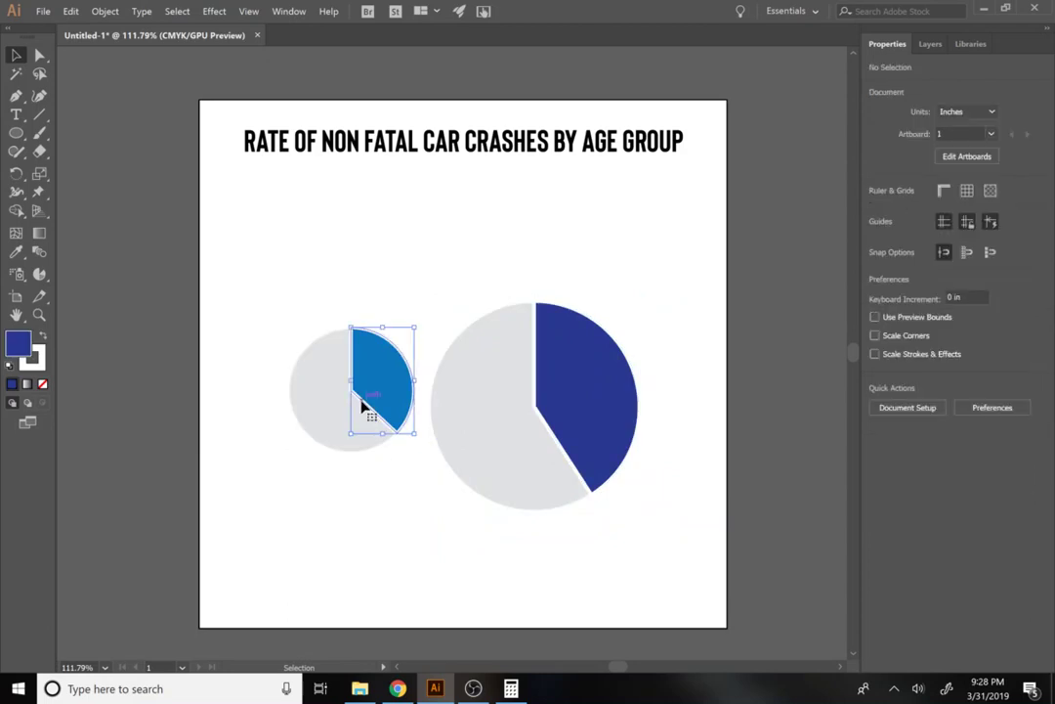
pyautogui.keyDown('shift'); pyautogui.click(330, 456); pyautogui.keyUp('shift')
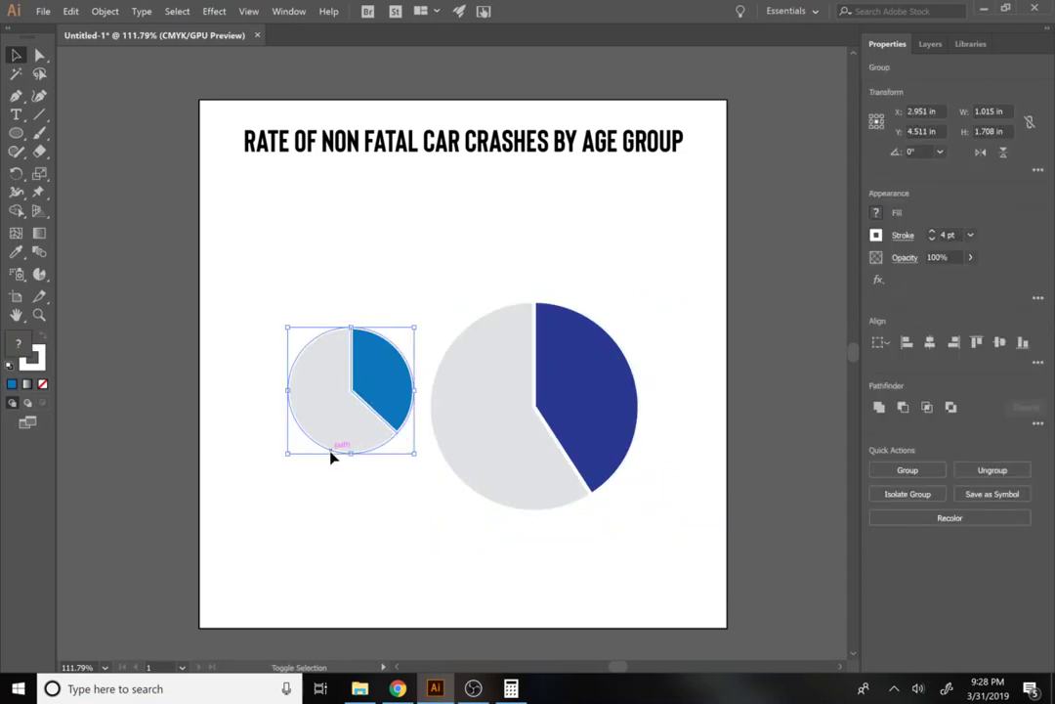
pyautogui.click(551, 490)
pyautogui.keyDown('shift'); pyautogui.click(386, 436); pyautogui.keyUp('shift')
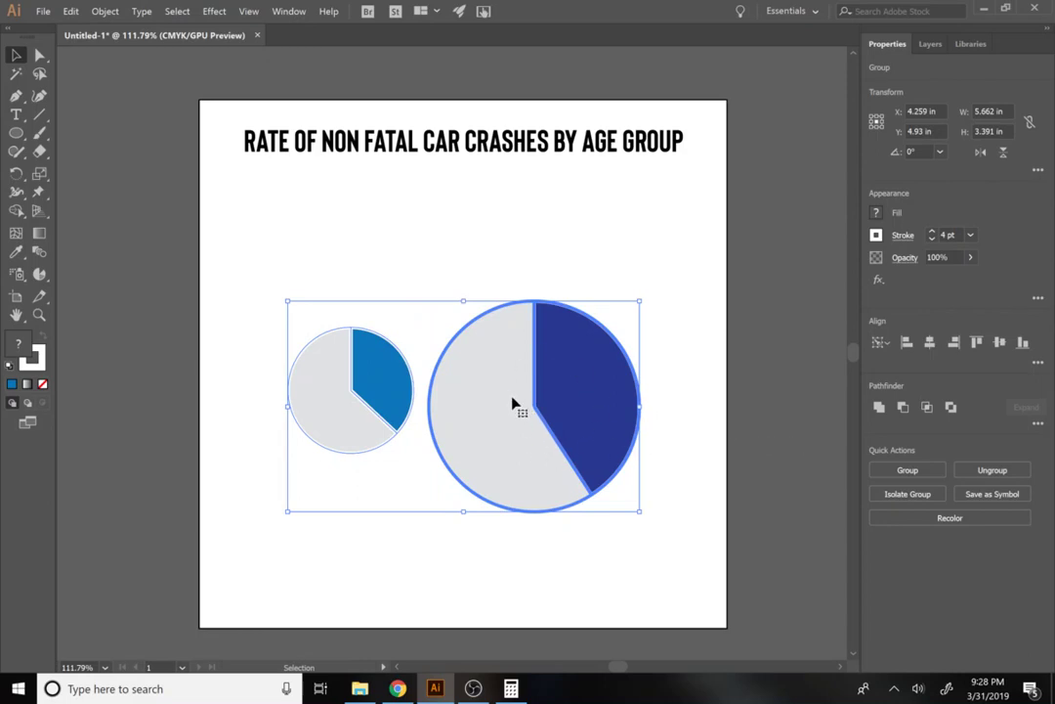
pyautogui.click(929, 342)
pyautogui.click(1000, 342)
# Send the large pie to the back, behind the small pie
pyautogui.hotkey('ctrl', 'h')
pyautogui.click(681, 491)
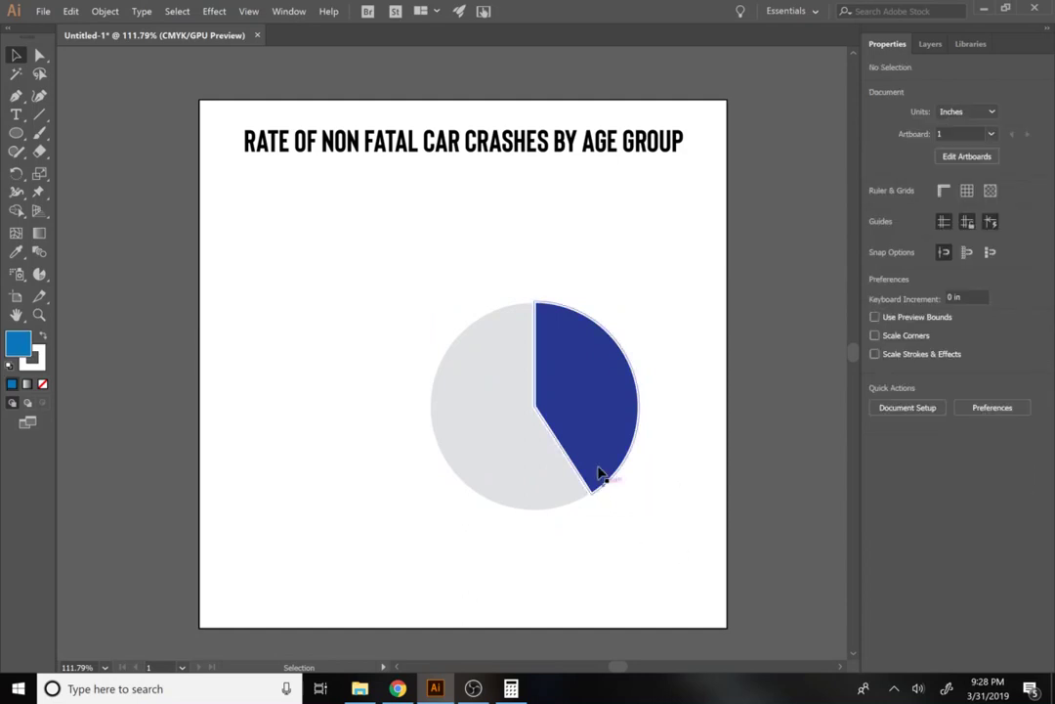
pyautogui.click(608, 437)
pyautogui.hotkey('ctrl', 'h')
pyautogui.hotkey('ctrl', 'shift', '[')
pyautogui.click(673, 532)
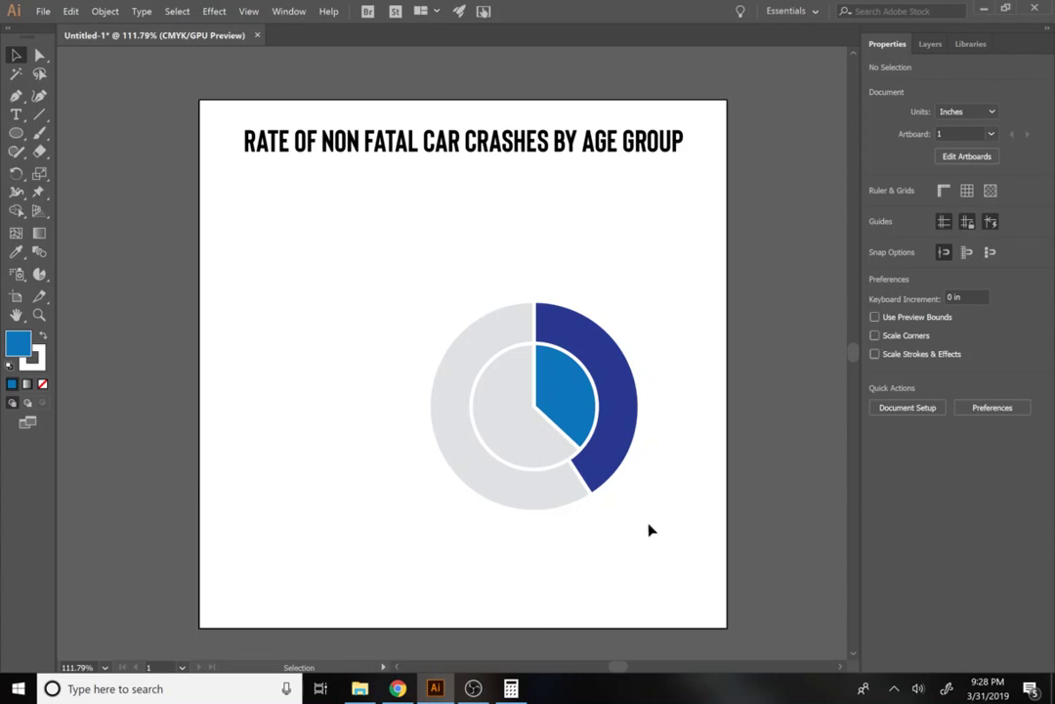
# Scale both nested pies up to about 5.3 in and centre the chart below the title
pyautogui.click(605, 436)
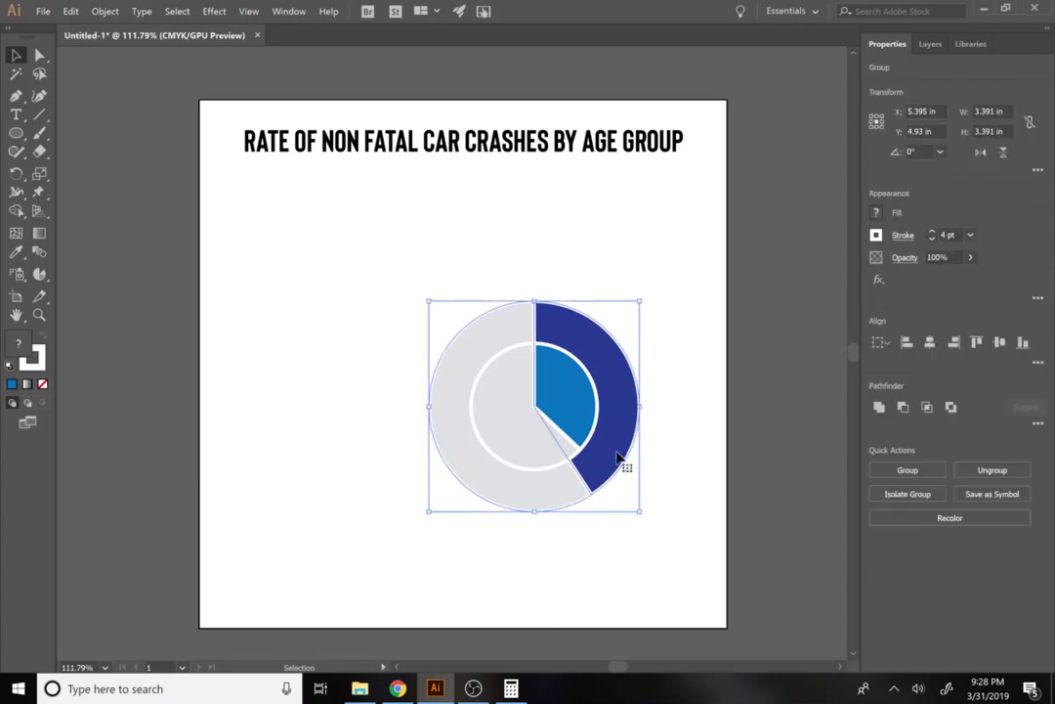
pyautogui.click(531, 437)
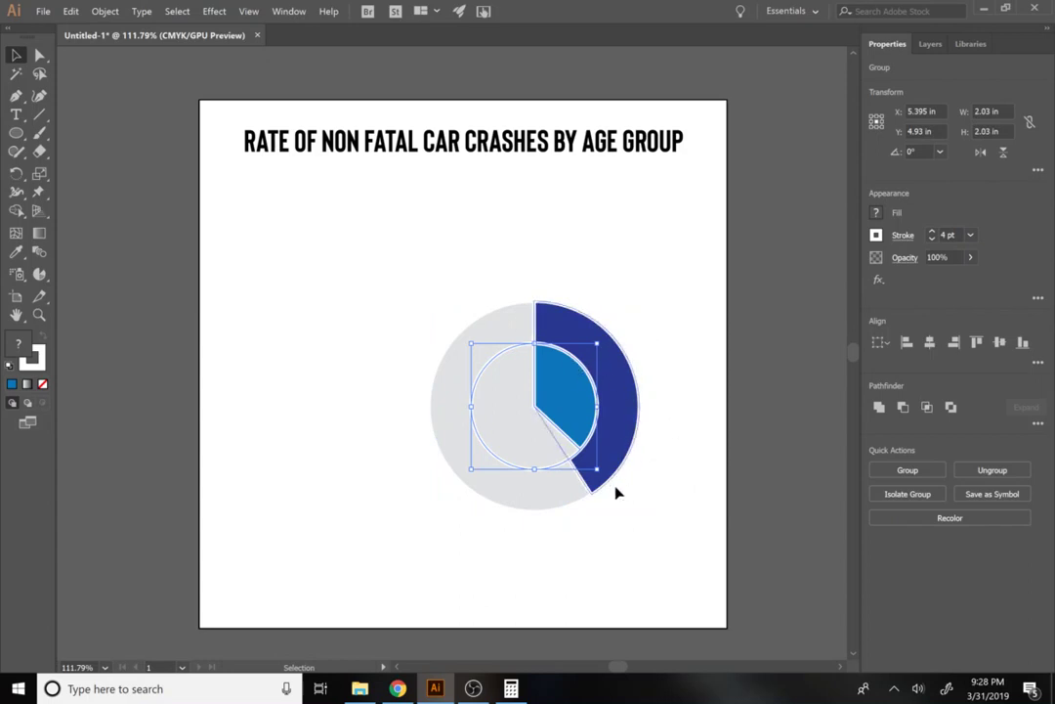
pyautogui.moveTo(690, 545); pyautogui.dragTo(368, 274)
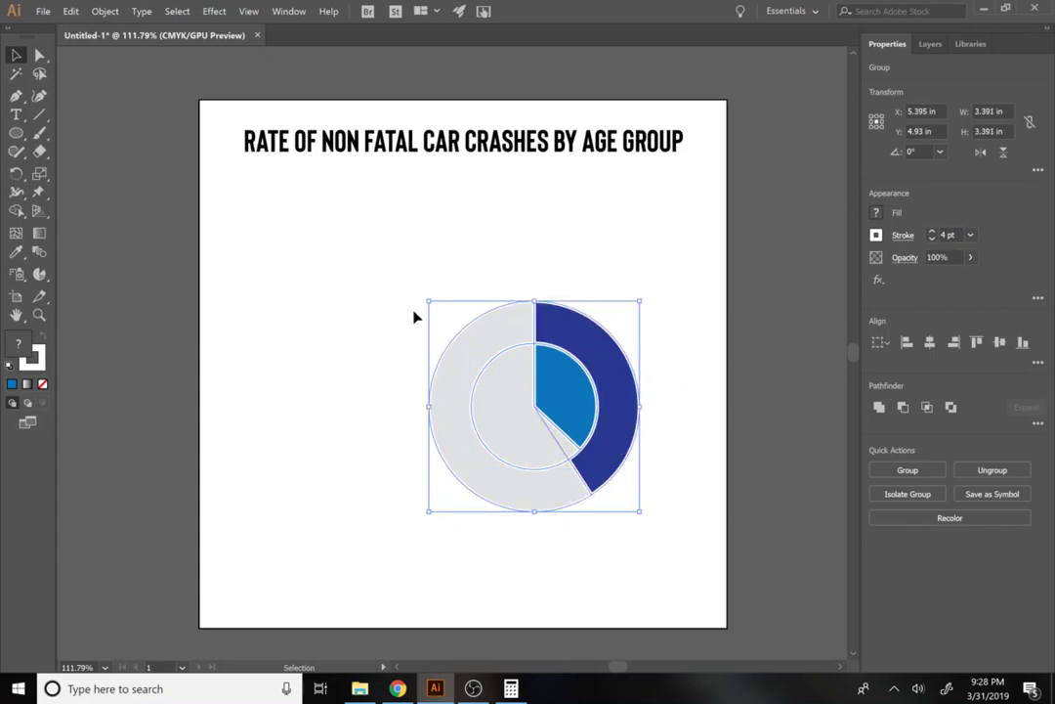
pyautogui.moveTo(428, 305); pyautogui.dragTo(210, 189)
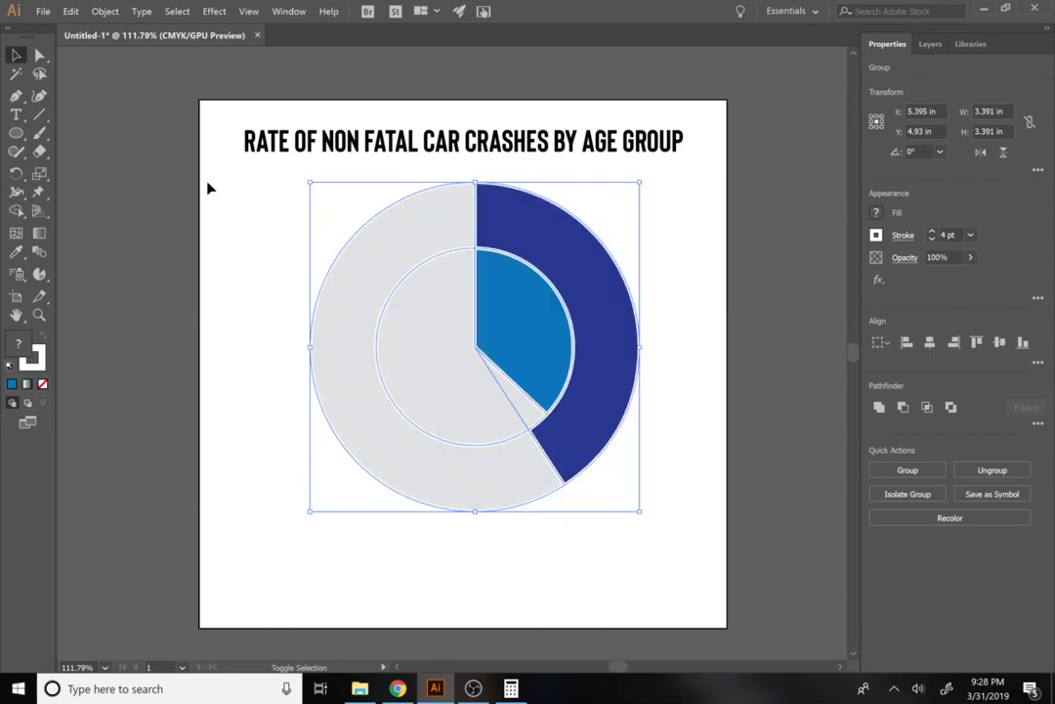
pyautogui.moveTo(520, 389); pyautogui.dragTo(509, 426)
pyautogui.click(652, 475)
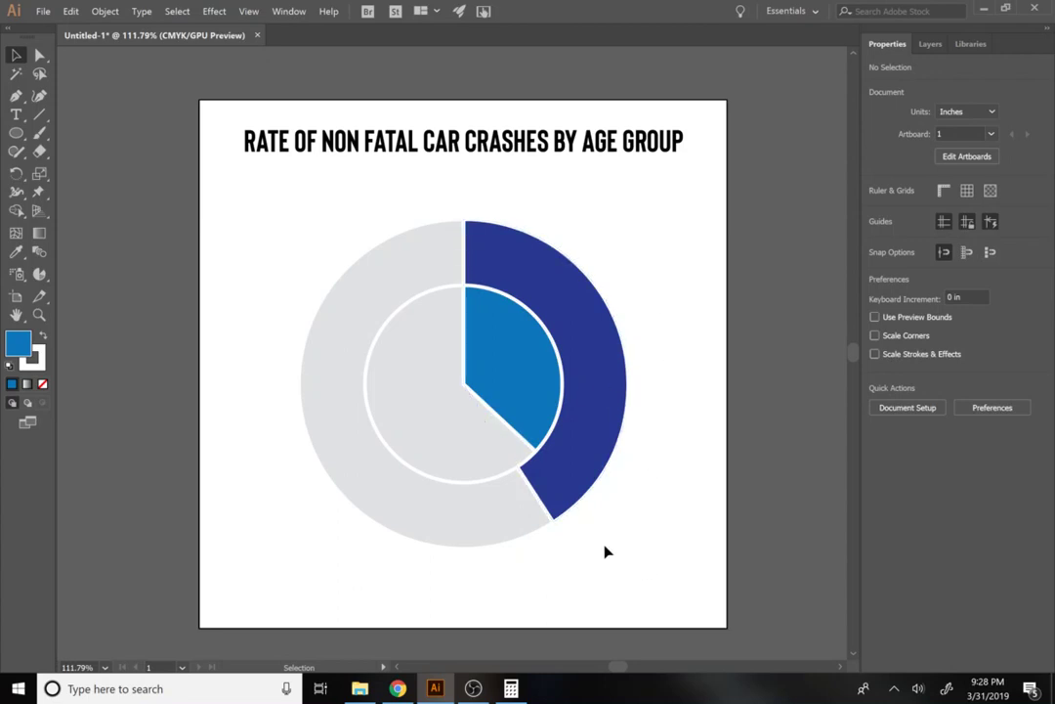
# Draw a circle beside the page and give it a red fill
pyautogui.click(16, 133)
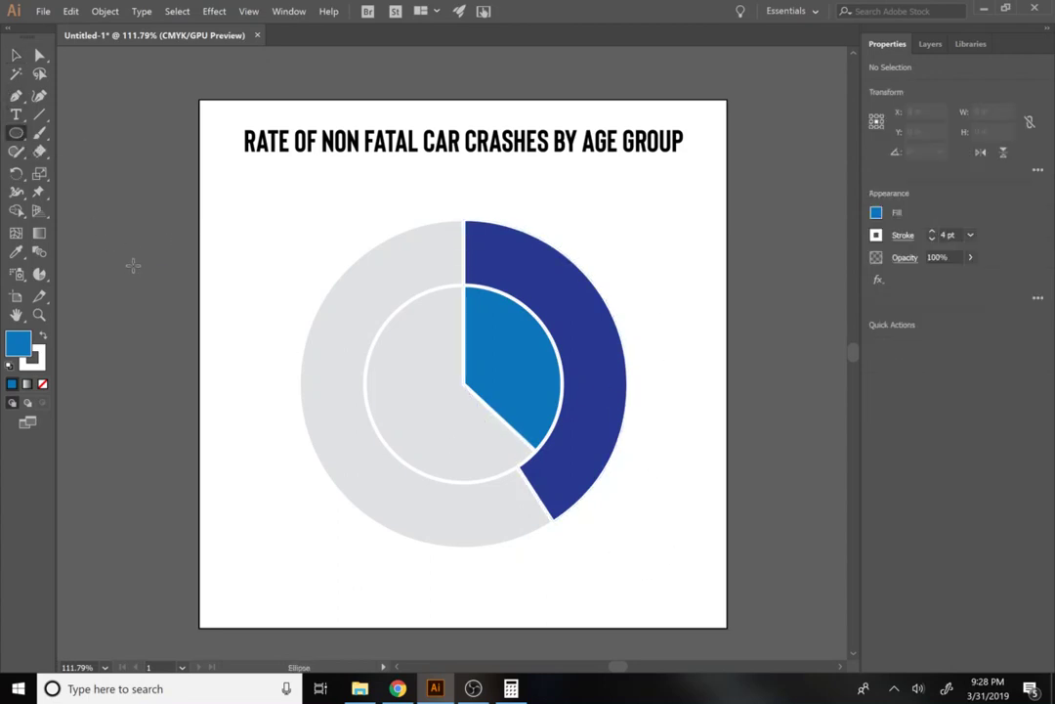
pyautogui.moveTo(133, 265); pyautogui.dragTo(273, 376)
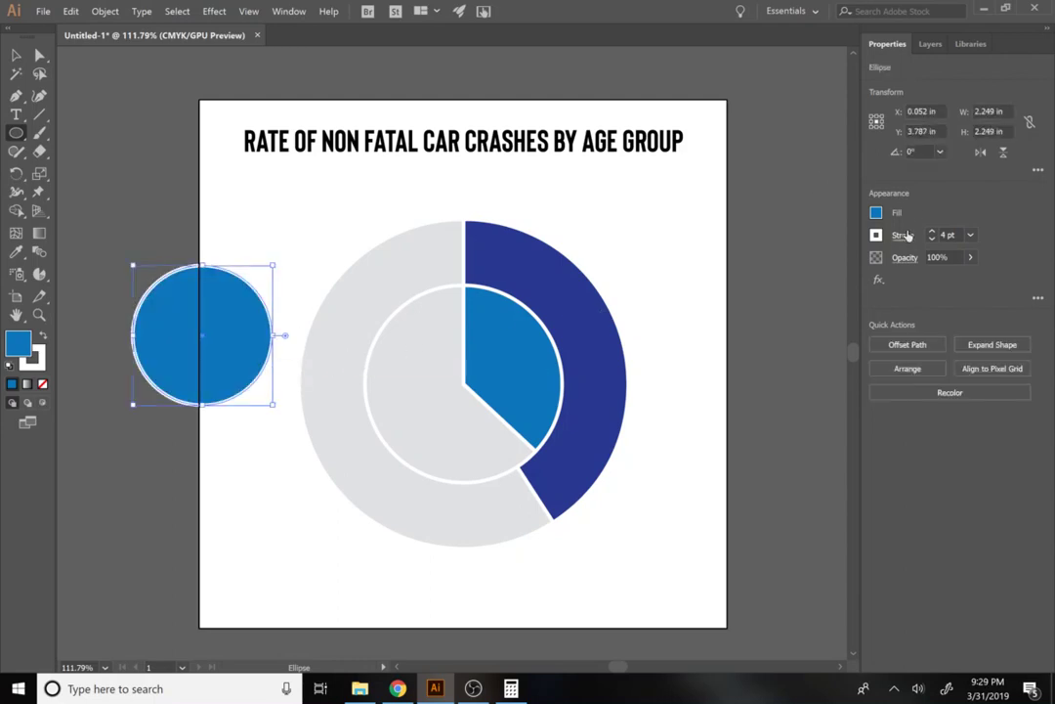
pyautogui.click(877, 213)
pyautogui.click(762, 272)
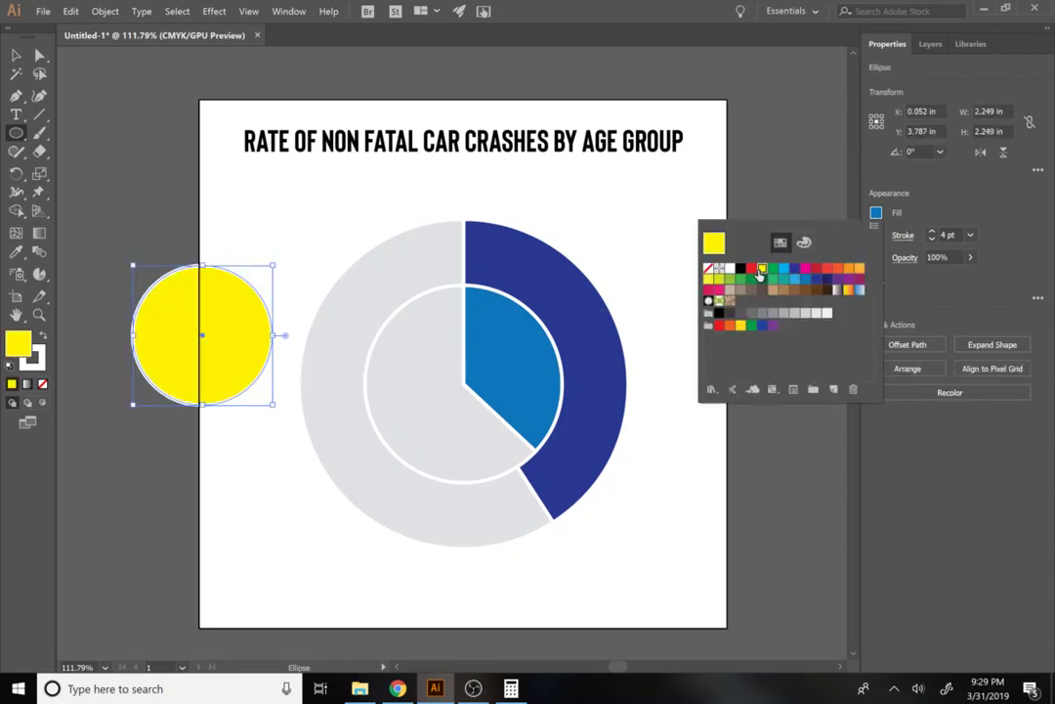
pyautogui.click(751, 270)
pyautogui.click(959, 201)
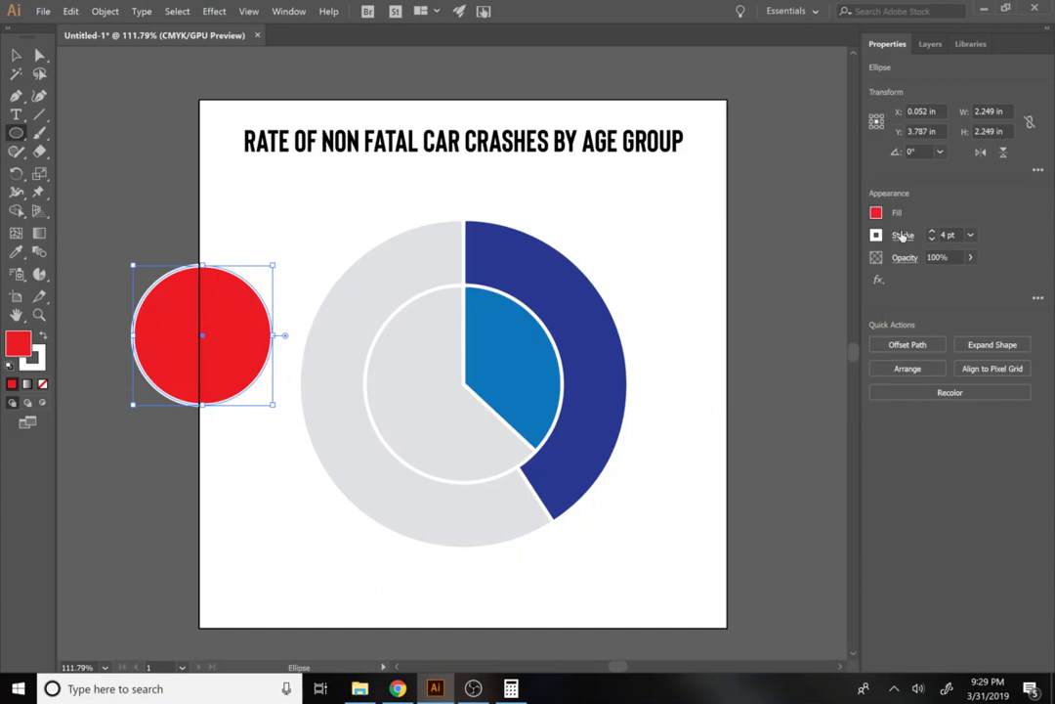
pyautogui.click(877, 236)
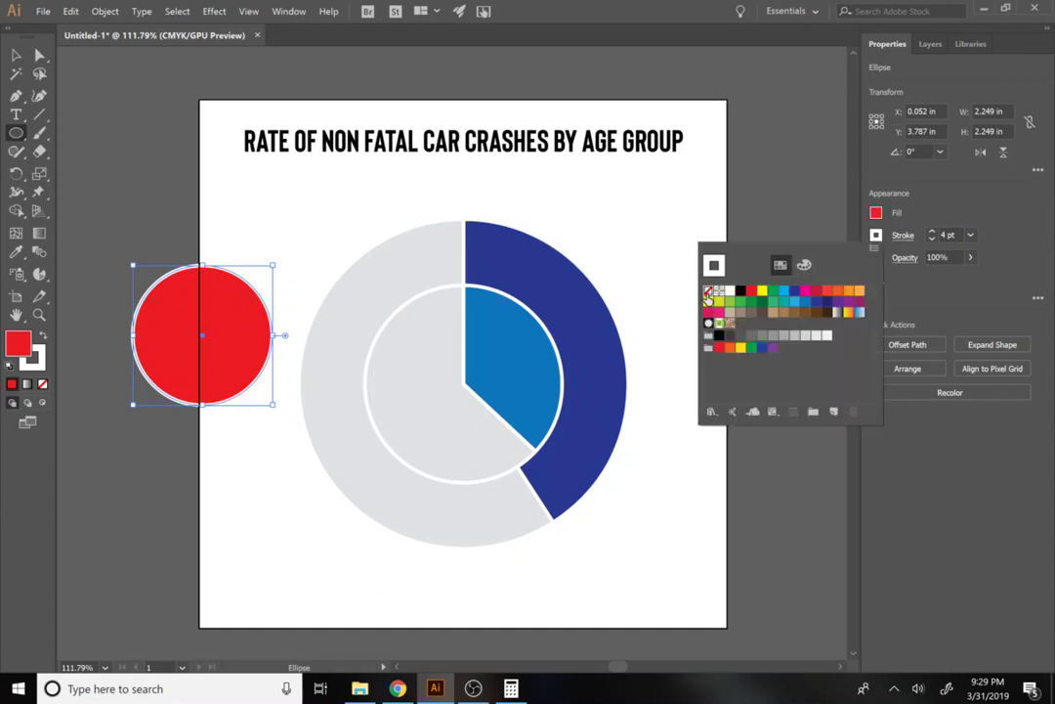
pyautogui.click(14, 57)
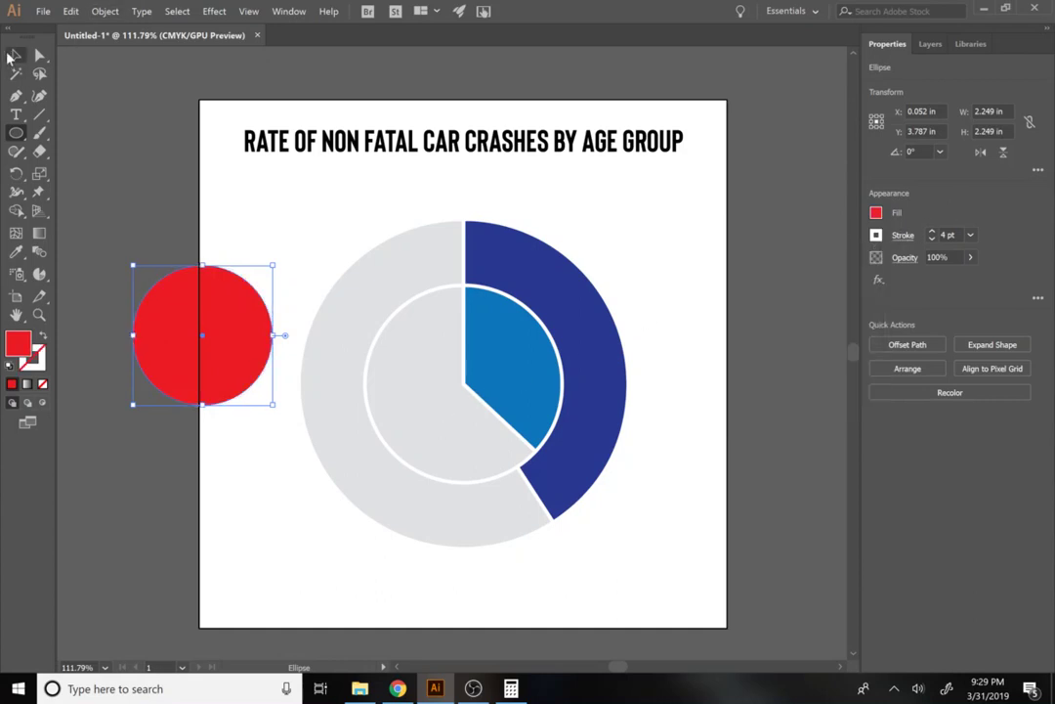
# Centre the red circle horizontally and vertically on the inner ring, used as key object
pyautogui.keyDown('shift'); pyautogui.click(466, 466); pyautogui.keyUp('shift')
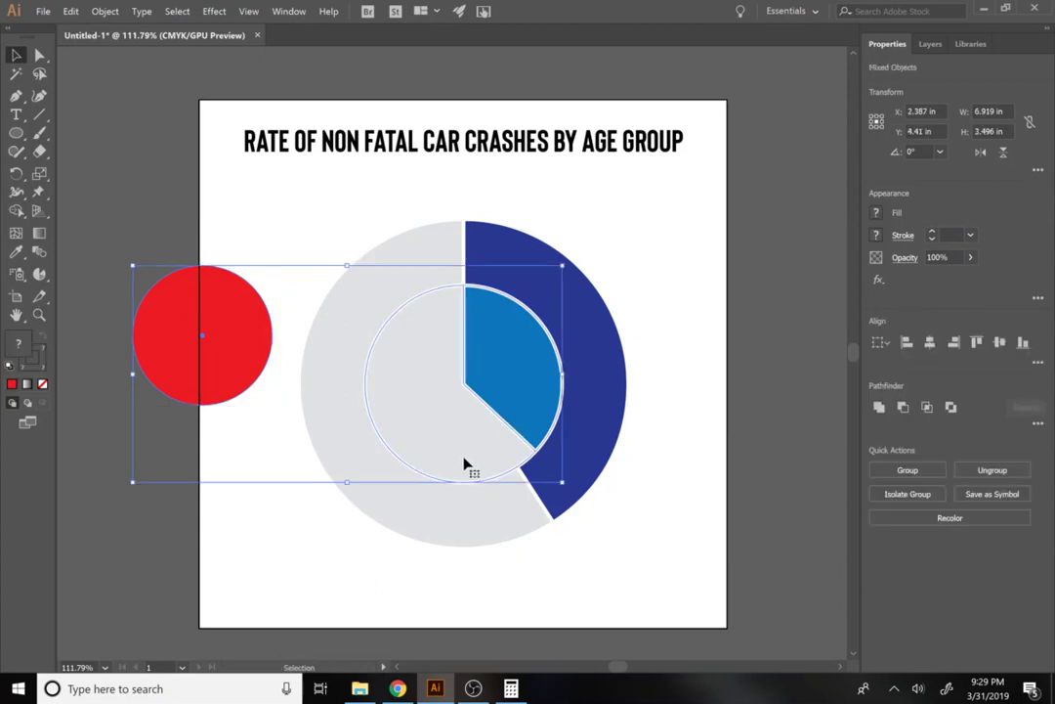
pyautogui.click(431, 427)
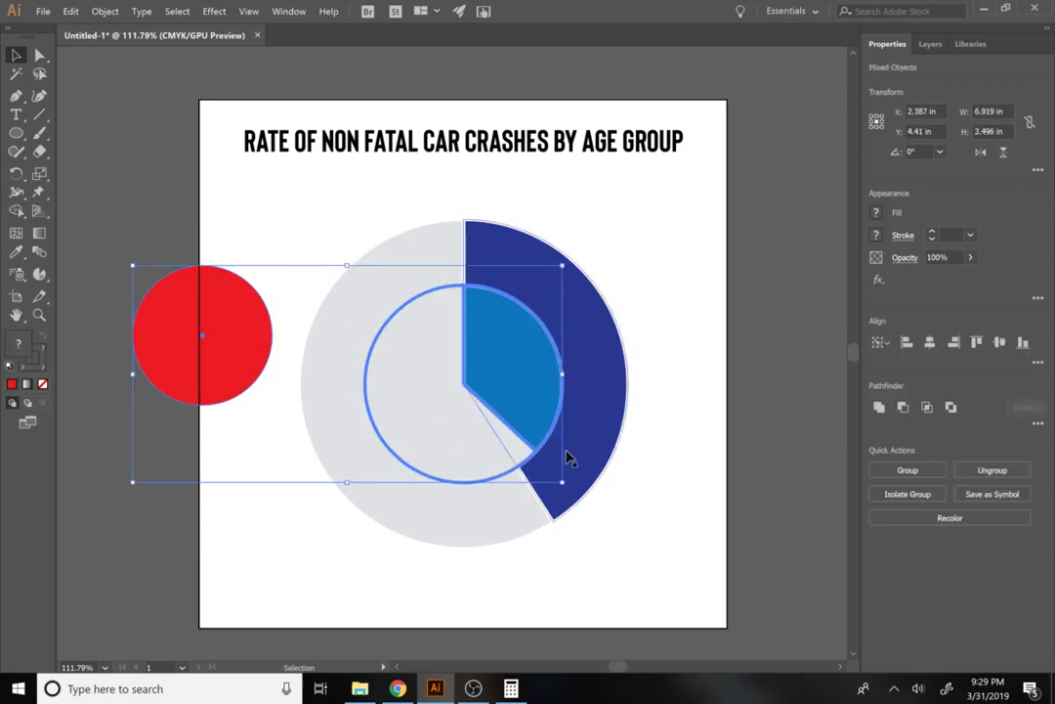
pyautogui.click(929, 342)
pyautogui.click(1000, 342)
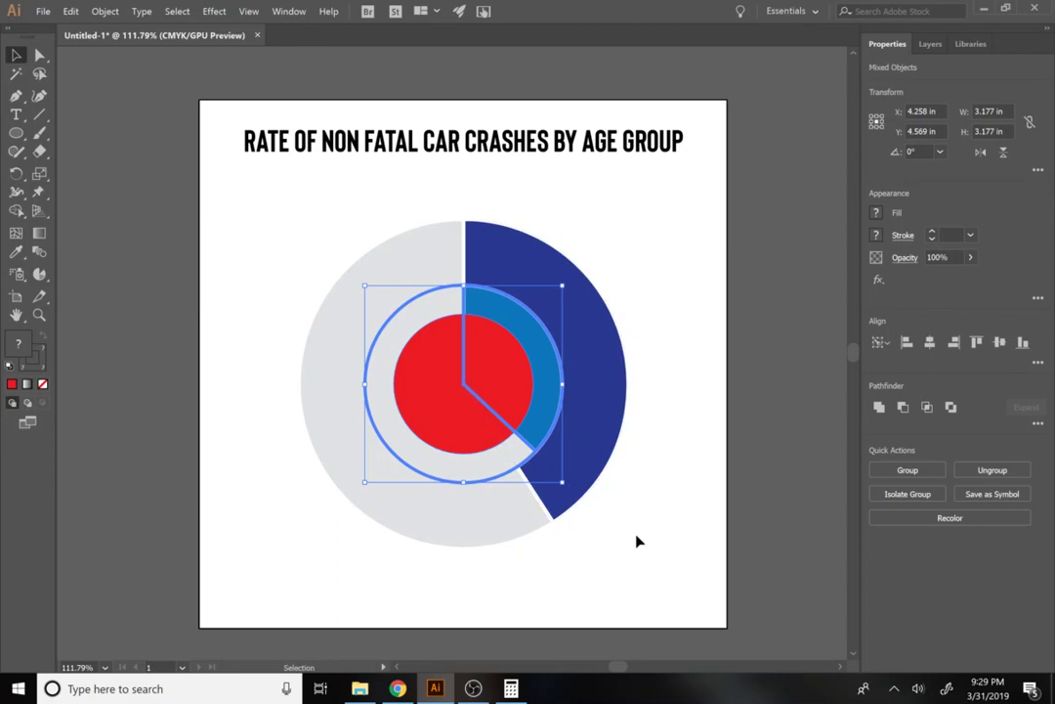
pyautogui.moveTo(682, 578); pyautogui.dragTo(619, 466)
# Scale the inner pie ring up slightly, then select the whole chart with the red circle
pyautogui.click(545, 416)
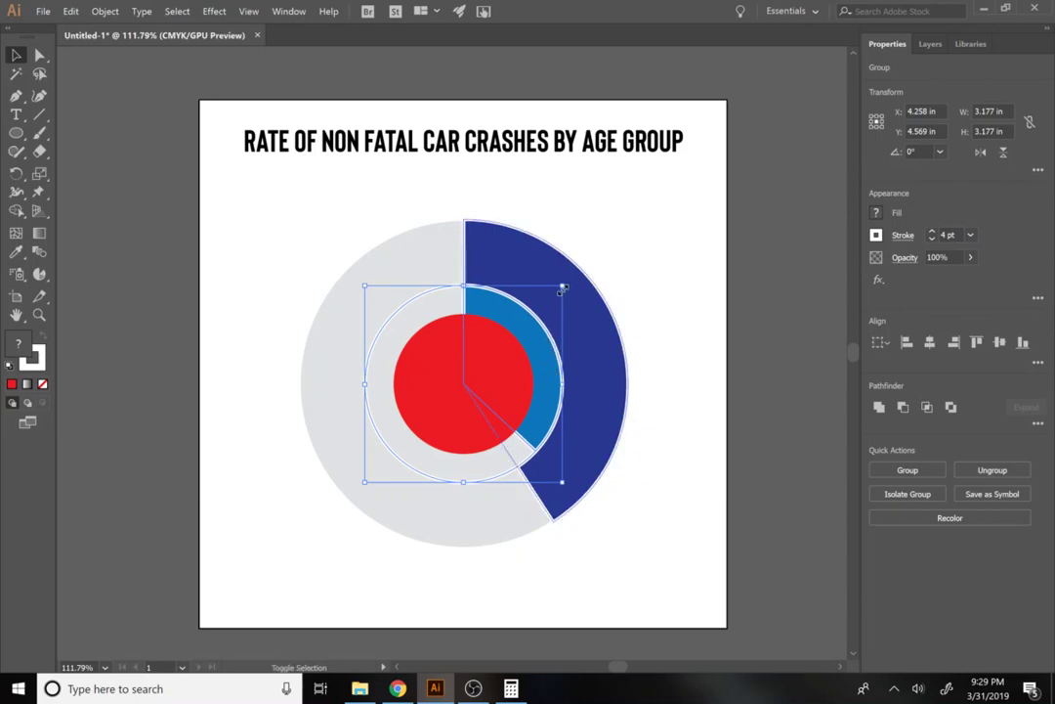
pyautogui.moveTo(562, 287); pyautogui.dragTo(579, 262)
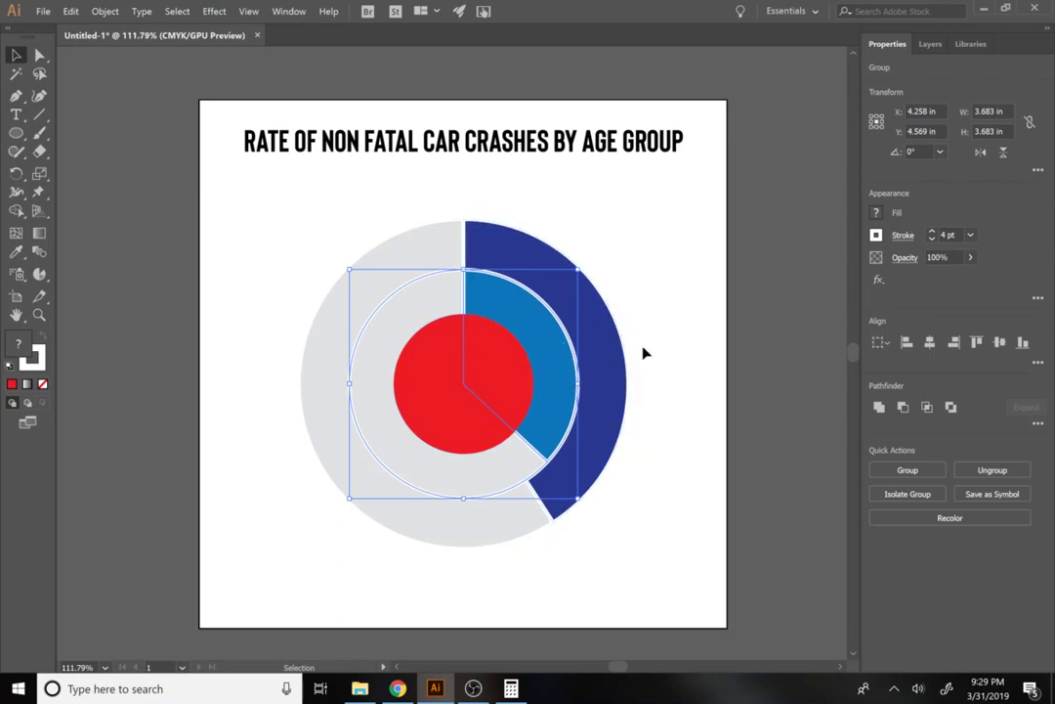
pyautogui.click(671, 500)
pyautogui.moveTo(650, 536); pyautogui.dragTo(264, 217)
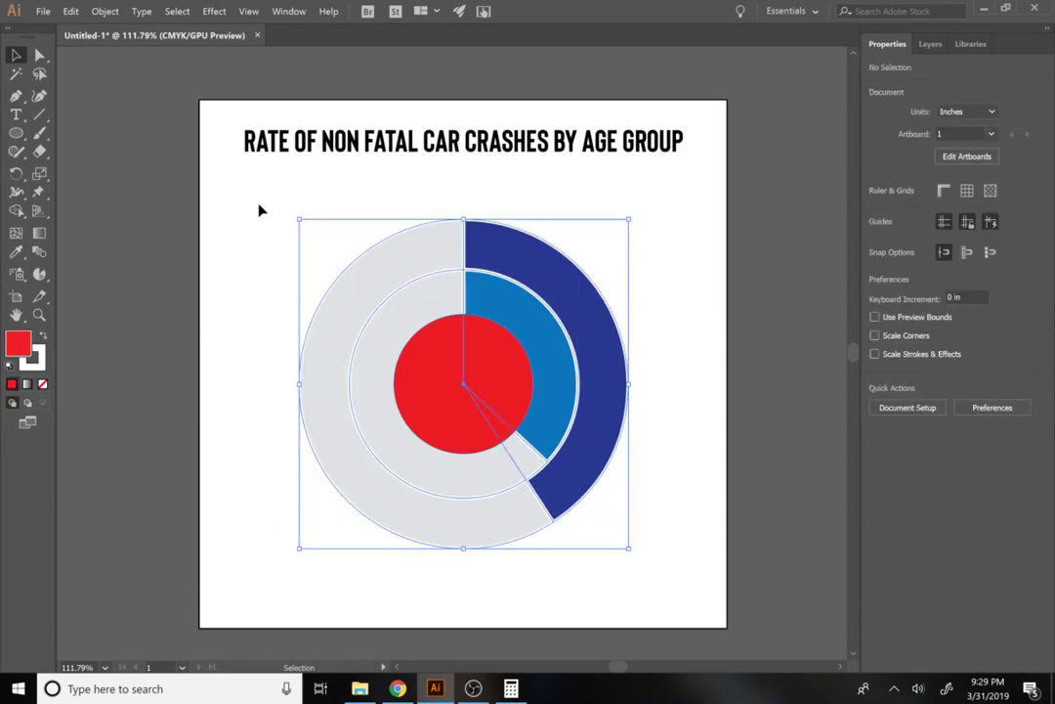
# Cut the red centre circle out of the chart with Shape Builder, leaving a hollow core
pyautogui.click(17, 212)
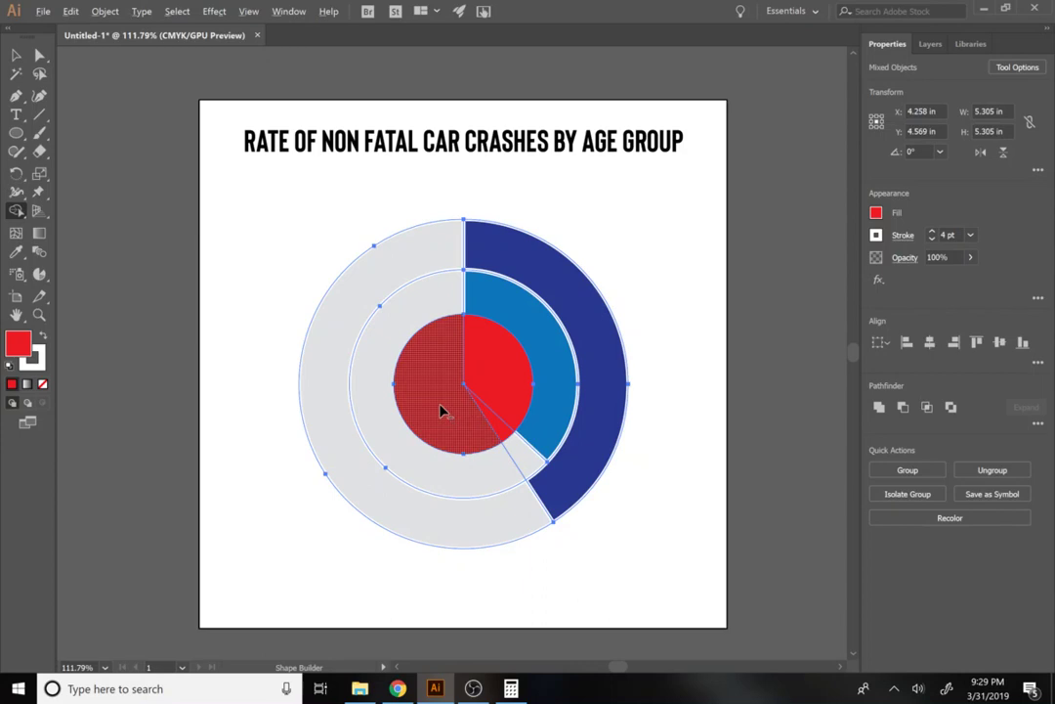
pyautogui.moveTo(442, 410)
pyautogui.mouseDown()
pyautogui.moveTo(491, 404)
pyautogui.moveTo(487, 383)
pyautogui.moveTo(445, 372)
pyautogui.mouseUp()
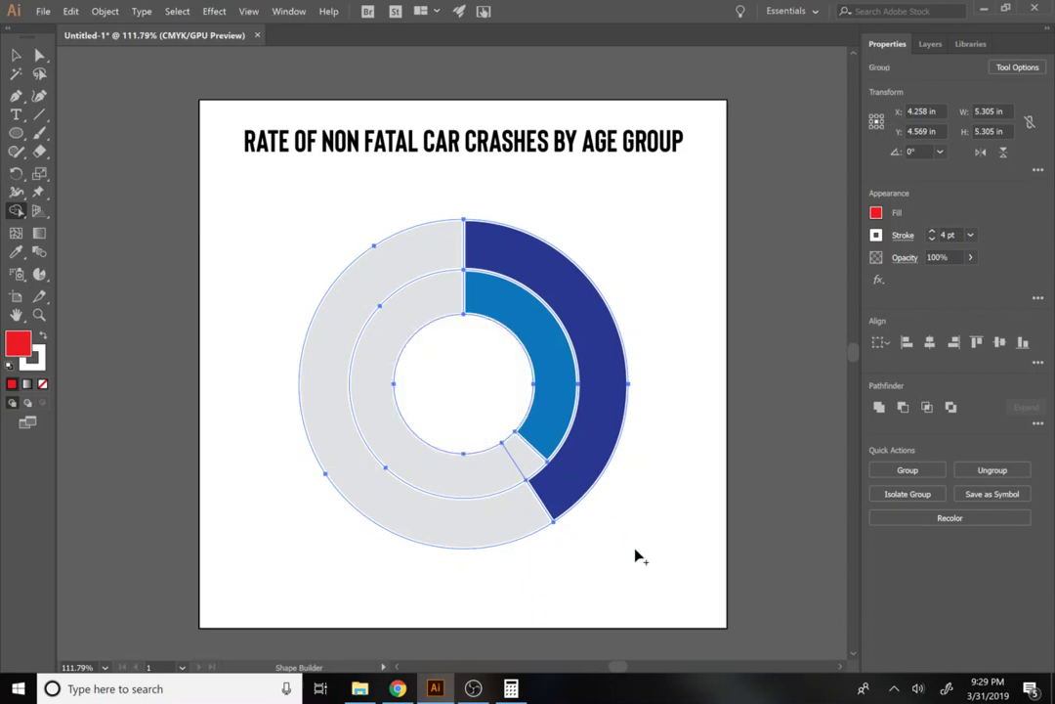
pyautogui.click(16, 54)
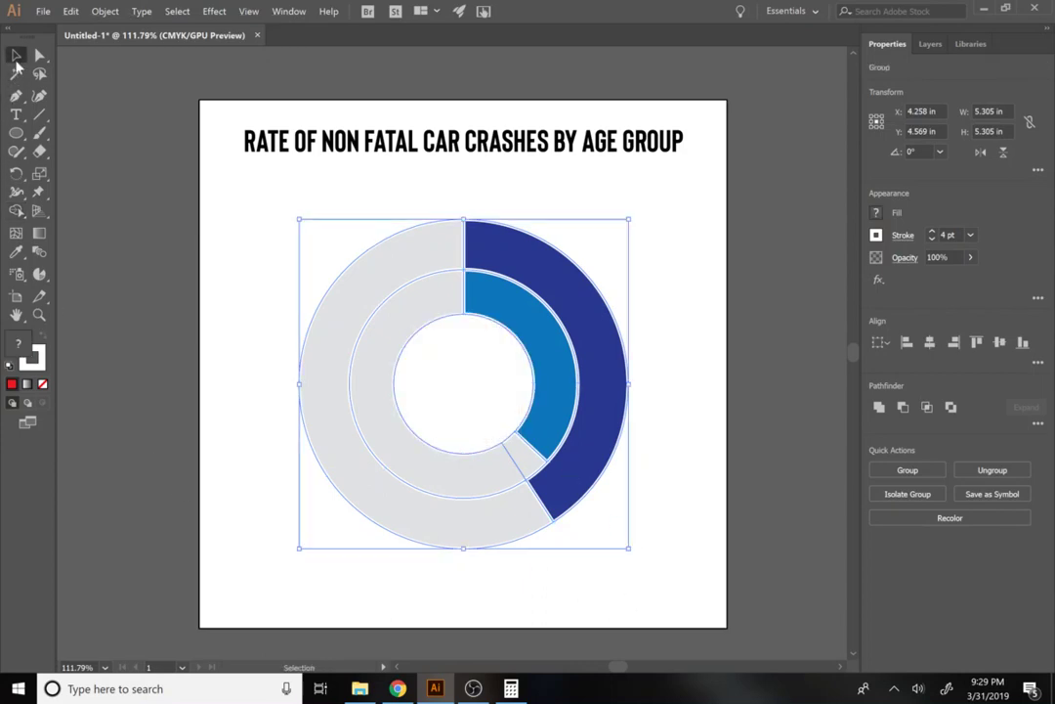
# Move the donut chart up nearer the title, to Y 4.097 in
pyautogui.click(185, 400)
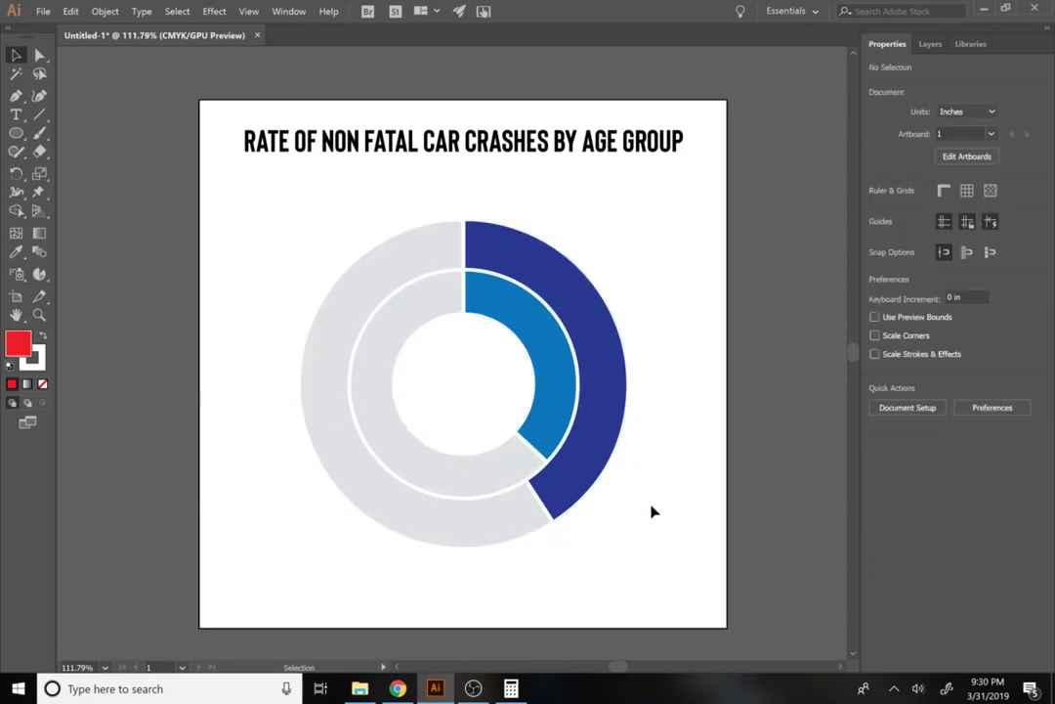
pyautogui.moveTo(560, 445); pyautogui.dragTo(274, 217)
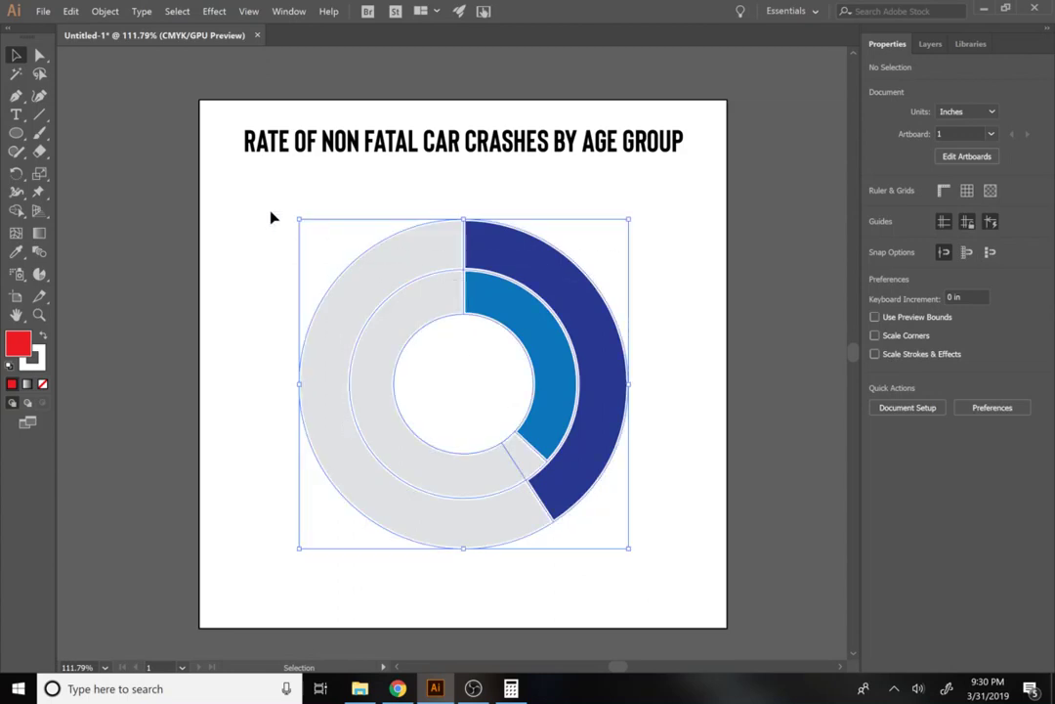
pyautogui.moveTo(419, 245); pyautogui.dragTo(425, 217)
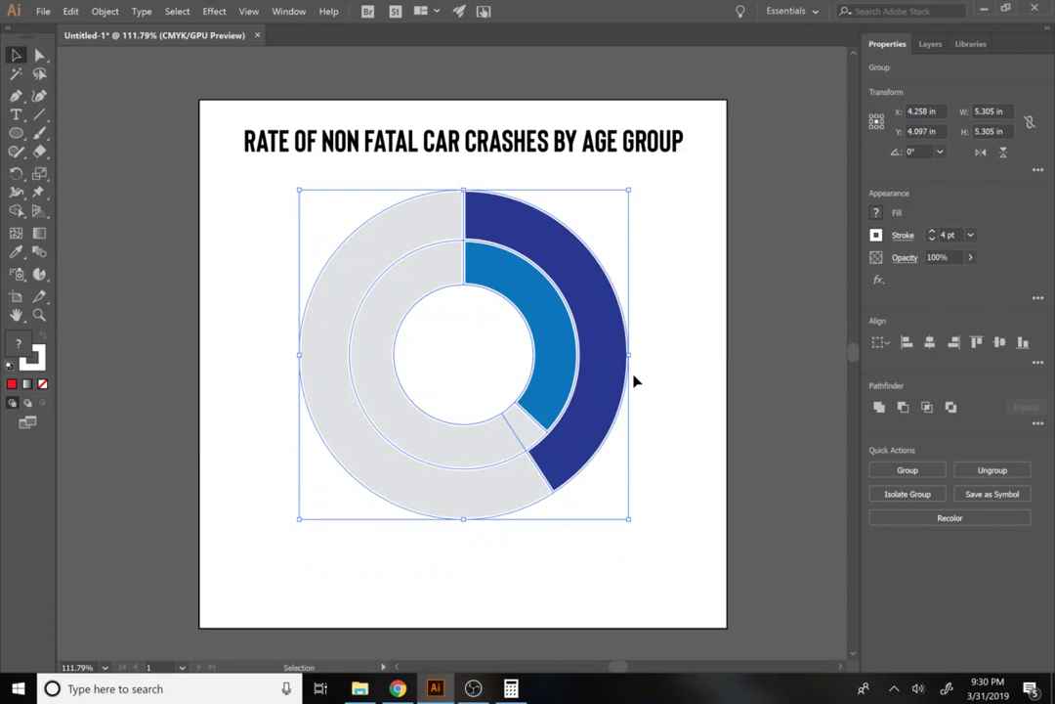
pyautogui.click(671, 434)
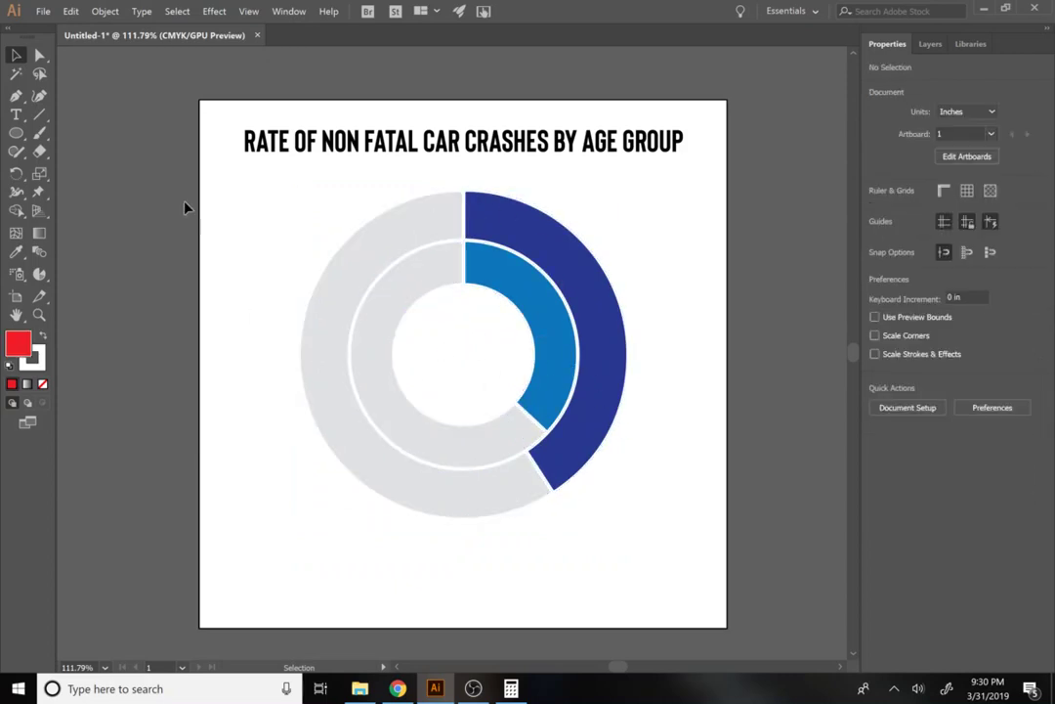
# Draw a 0.359 in red square with no outline in the donut centre and duplicate it below
pyautogui.click(16, 133)
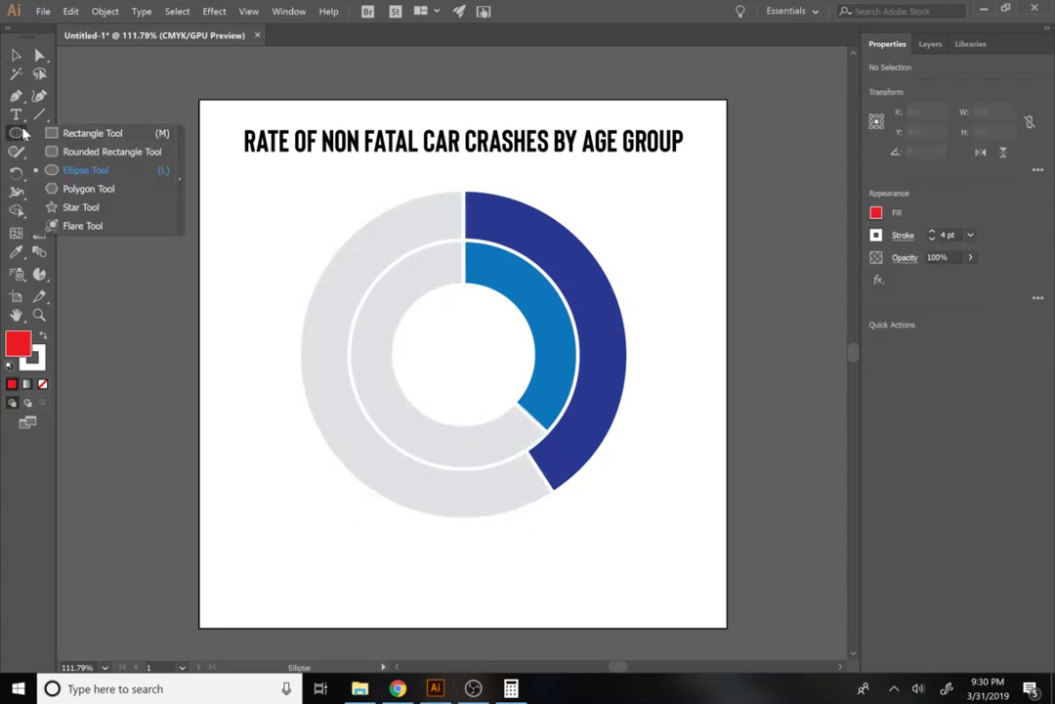
pyautogui.click(79, 133)
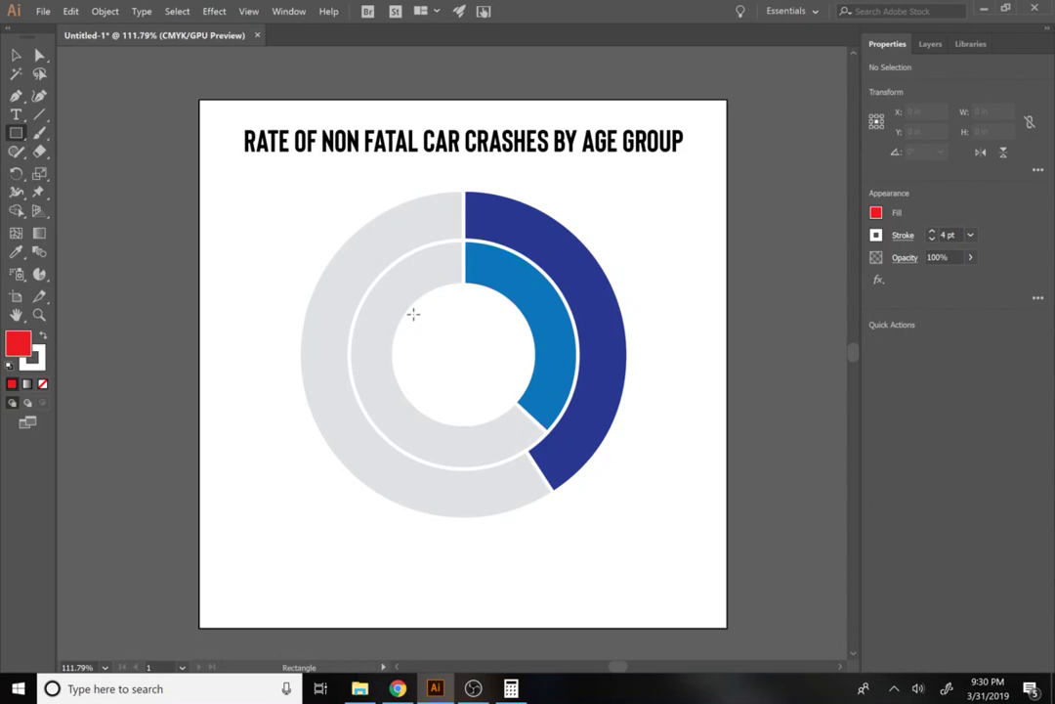
pyautogui.moveTo(413, 313); pyautogui.dragTo(438, 339)
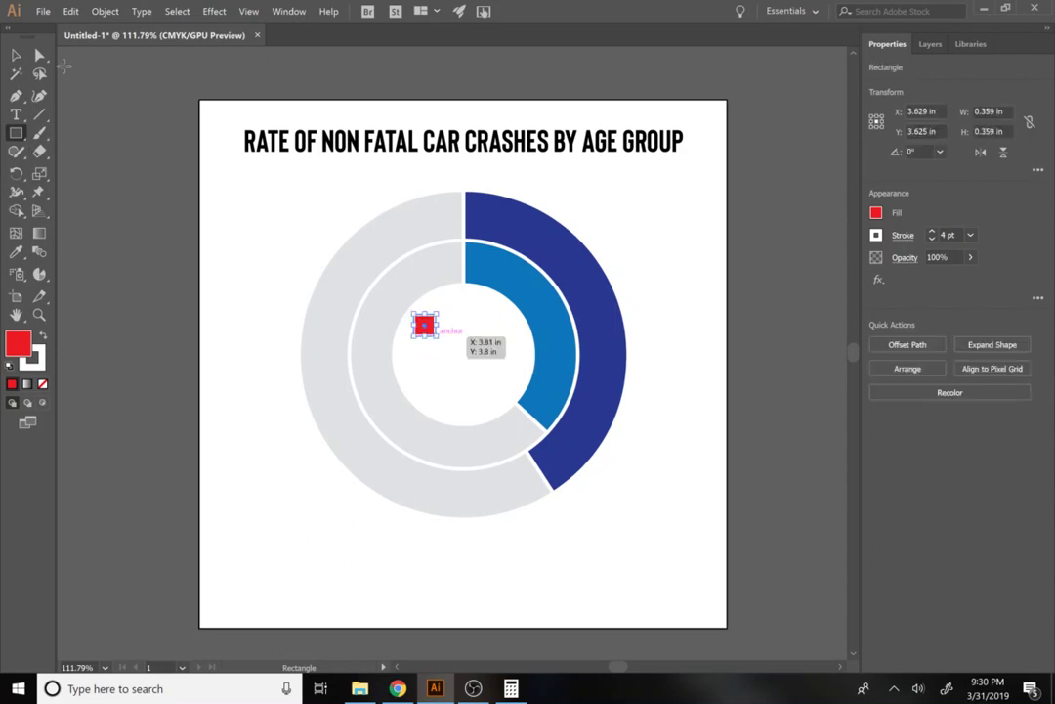
pyautogui.click(877, 236)
pyautogui.click(717, 291)
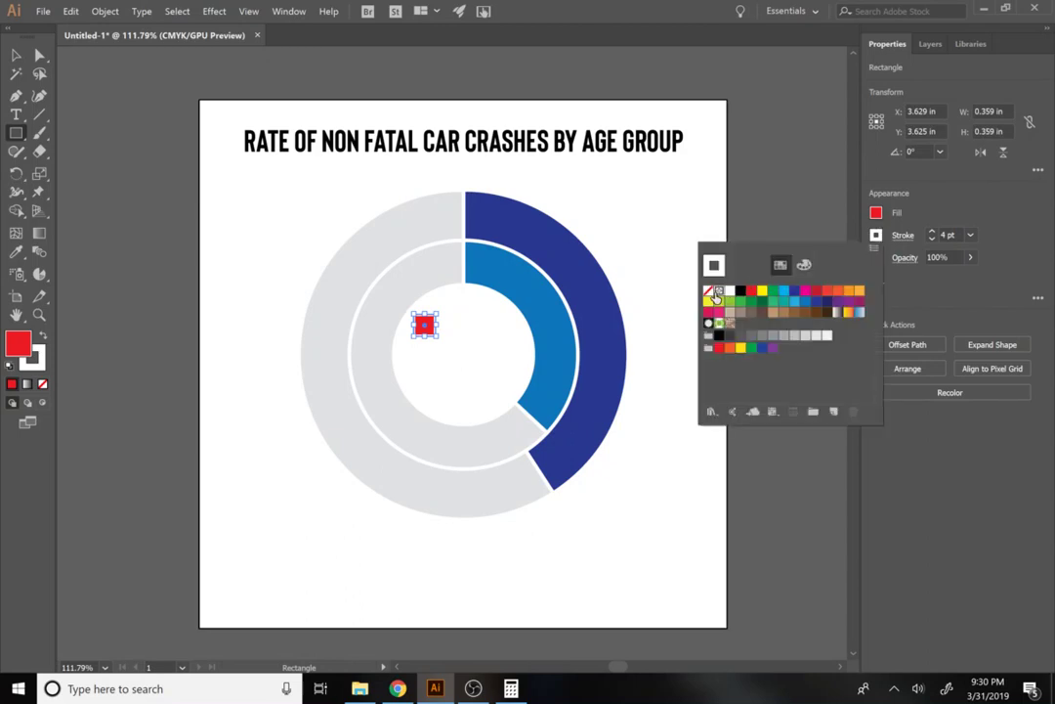
pyautogui.click(709, 293)
pyautogui.click(15, 55)
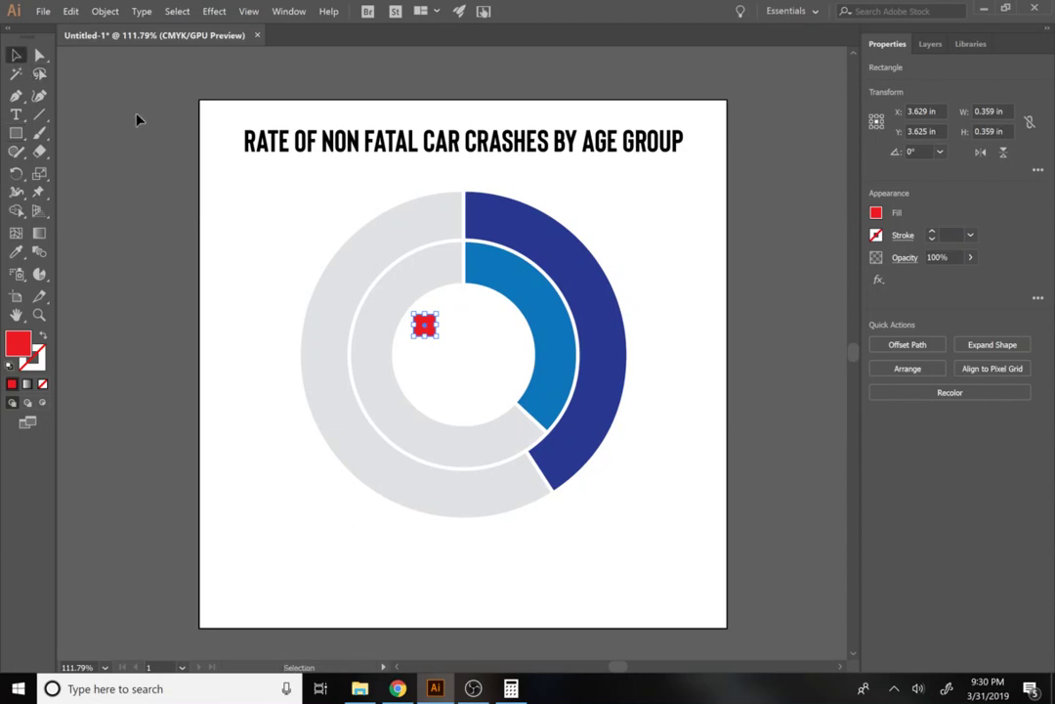
pyautogui.moveTo(425, 322); pyautogui.dragTo(428, 362)
# Undo the duplicate square and add an enlarged '16-17' label beside the square
pyautogui.press('a')
pyautogui.press('v')
pyautogui.click(420, 327)
pyautogui.click(16, 115)
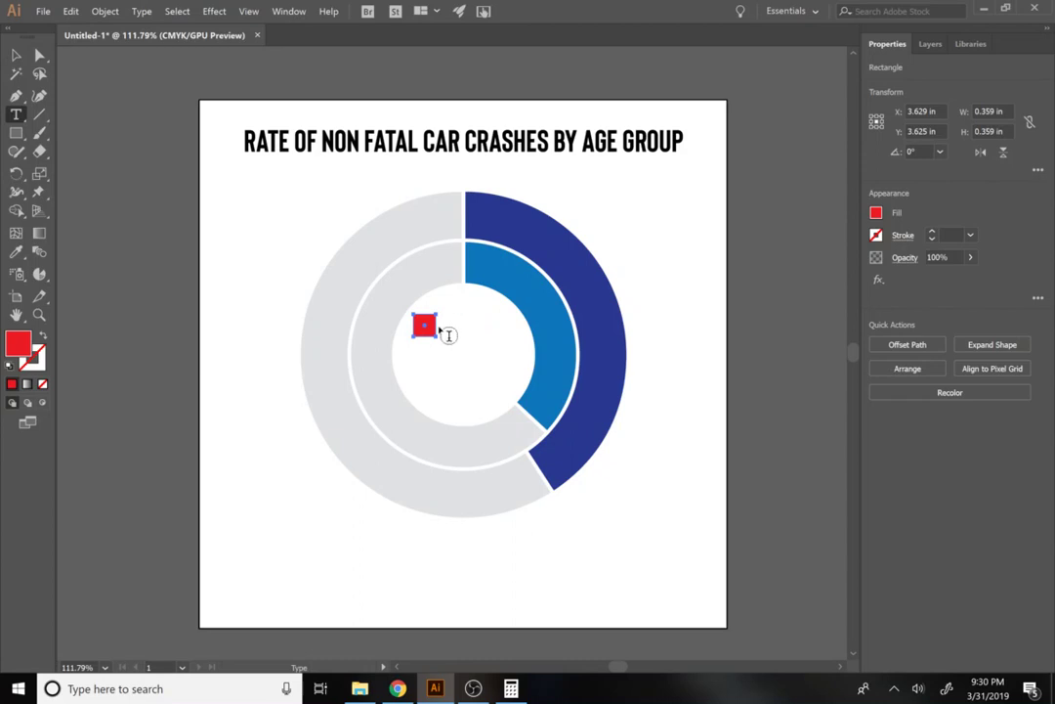
pyautogui.click(440, 332)
pyautogui.hotkey('ctrl', 'z')
pyautogui.click(456, 321)
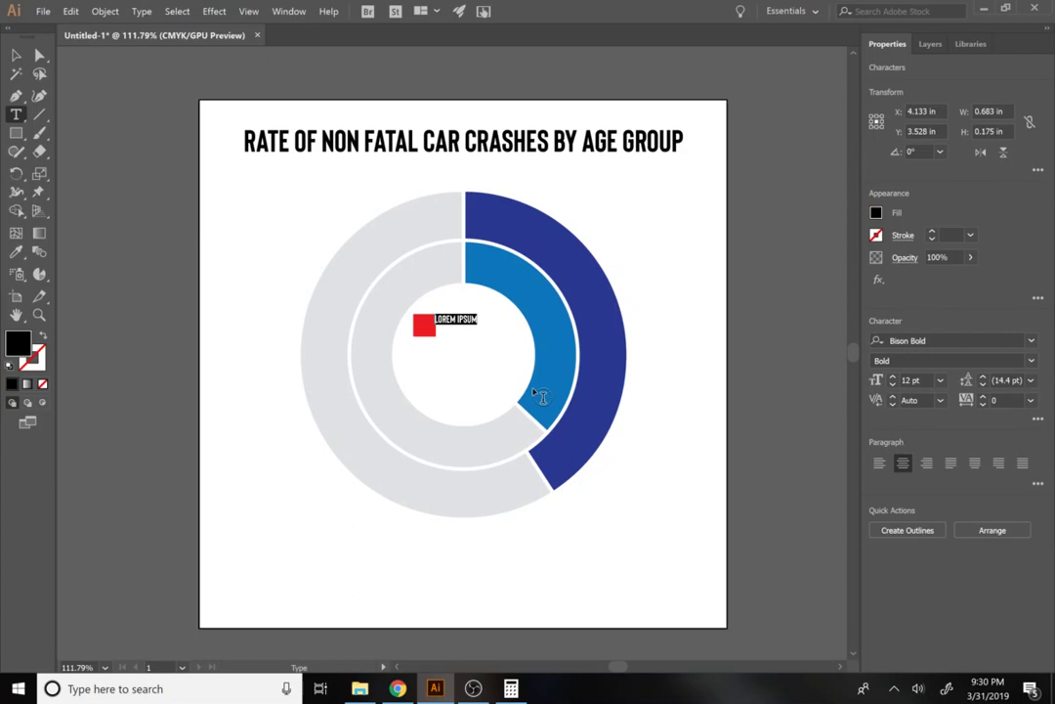
pyautogui.press('BackSpace')
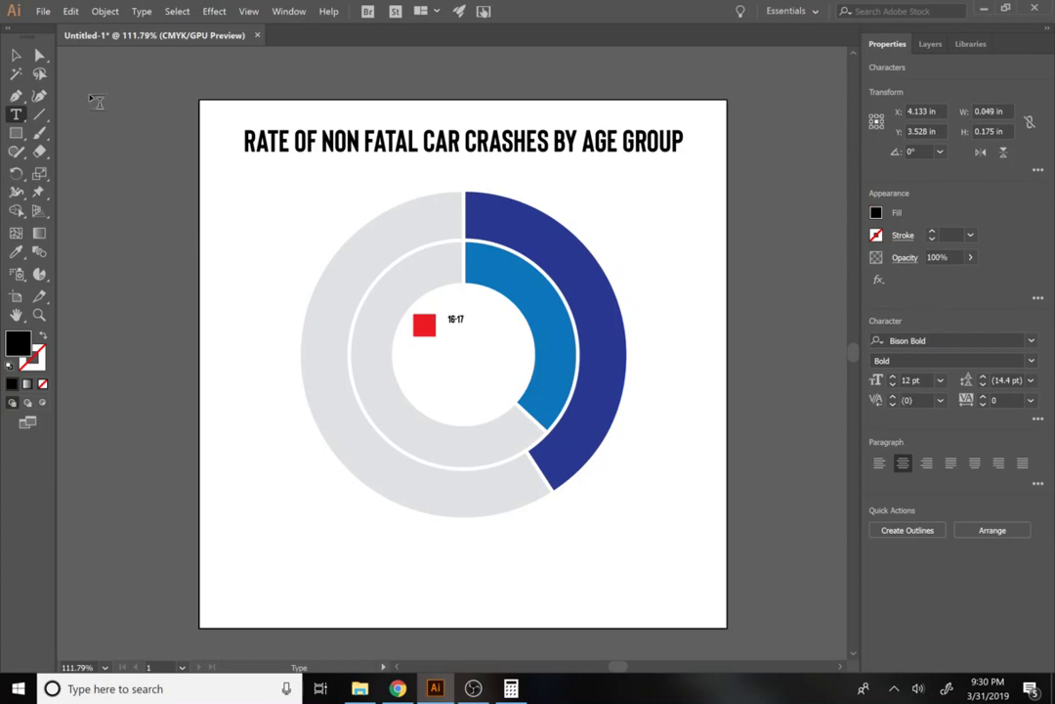
pyautogui.click(16, 54)
pyautogui.moveTo(460, 329); pyautogui.dragTo(489, 340)
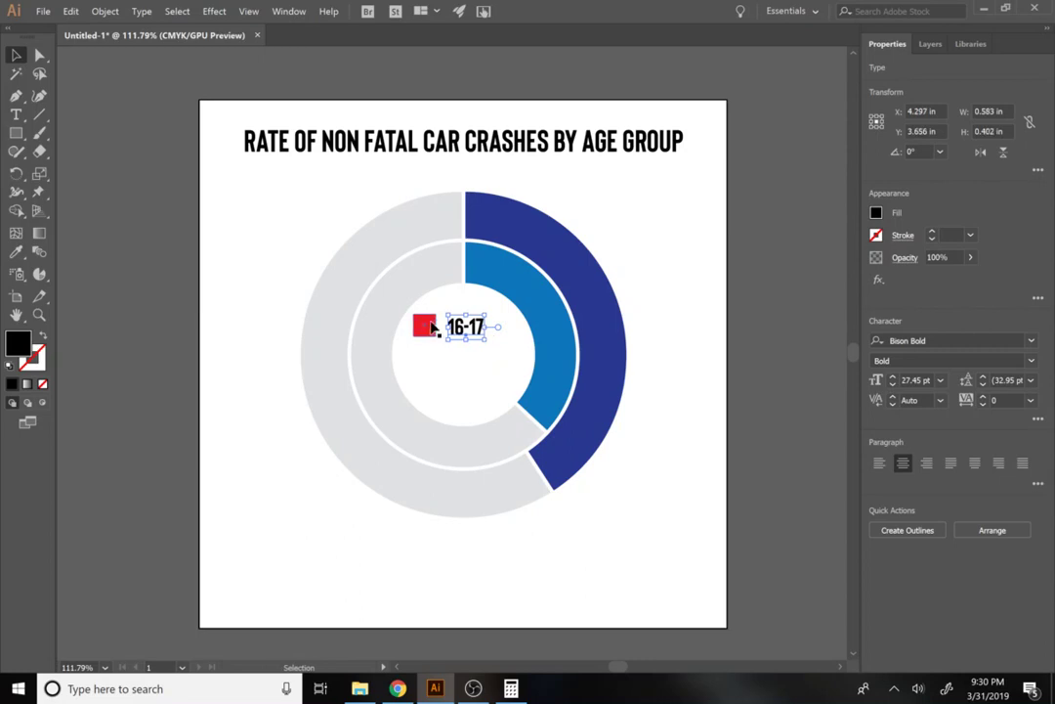
# Fill the square dark blue and select it together with its label
pyautogui.click(424, 327)
pyautogui.click(876, 213)
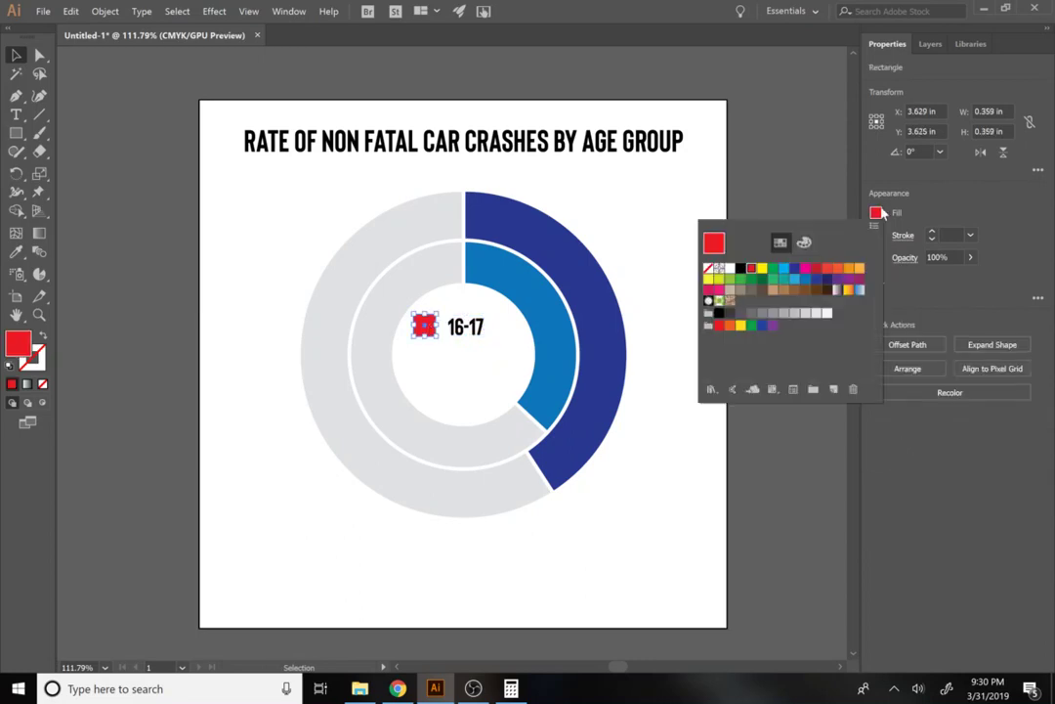
pyautogui.click(817, 279)
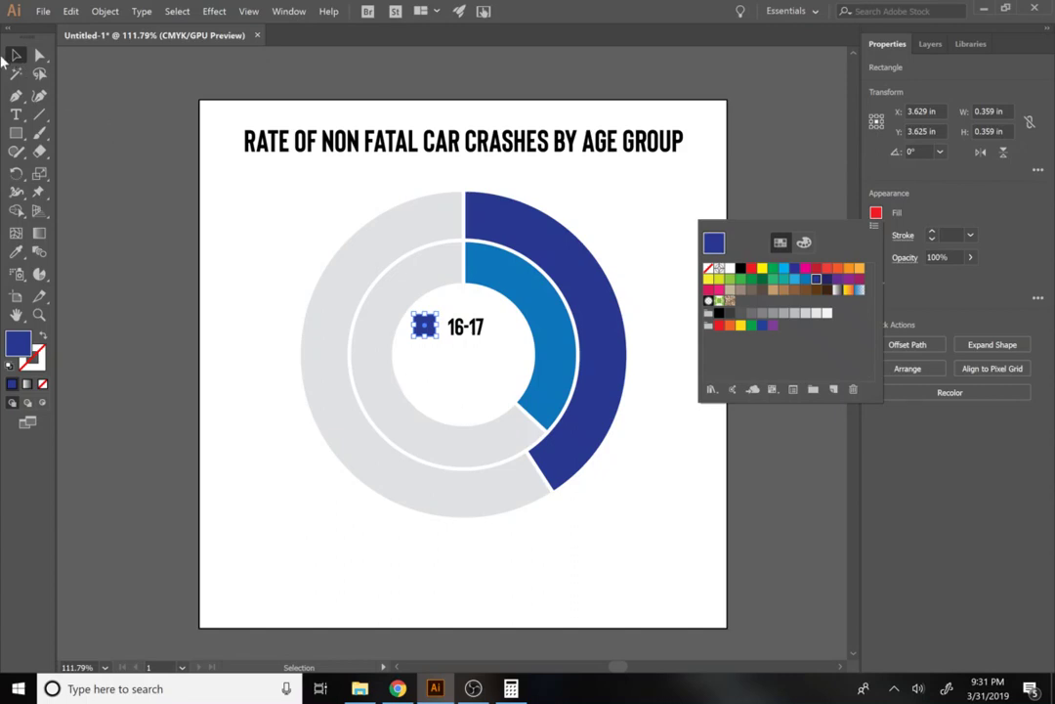
pyautogui.click(4, 59)
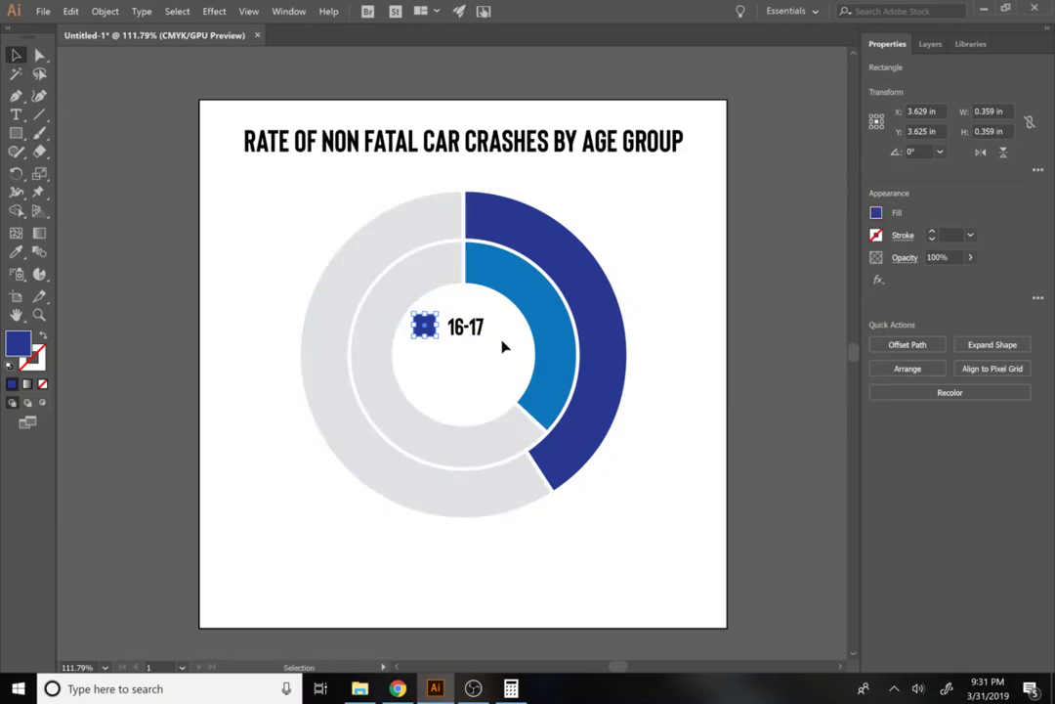
pyautogui.keyDown('shift'); pyautogui.click(465, 329); pyautogui.keyUp('shift')
# Duplicate the square and label below, giving the copied square a lighter blue fill
pyautogui.moveTo(464, 333); pyautogui.dragTo(472, 372)
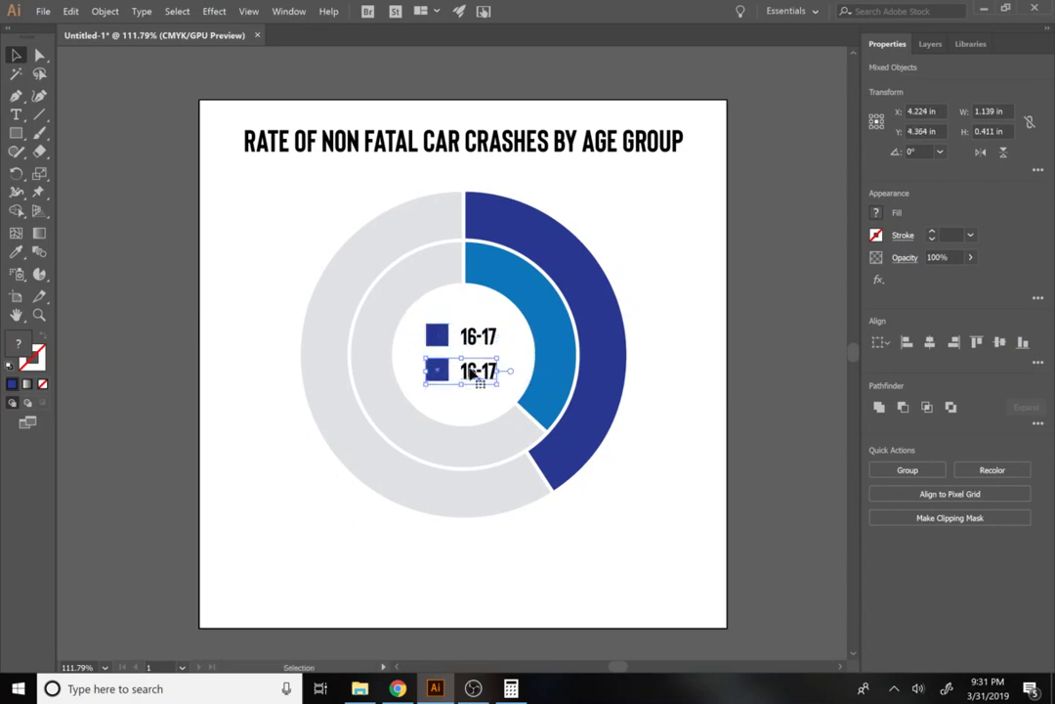
pyautogui.click(612, 557)
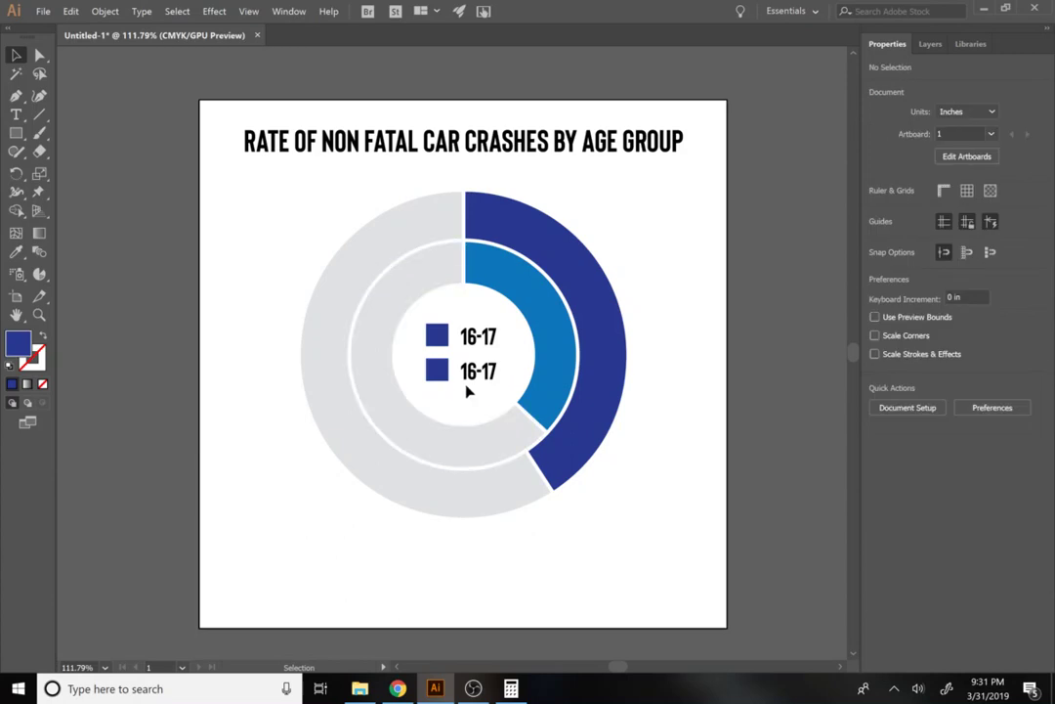
pyautogui.click(437, 382)
pyautogui.click(876, 213)
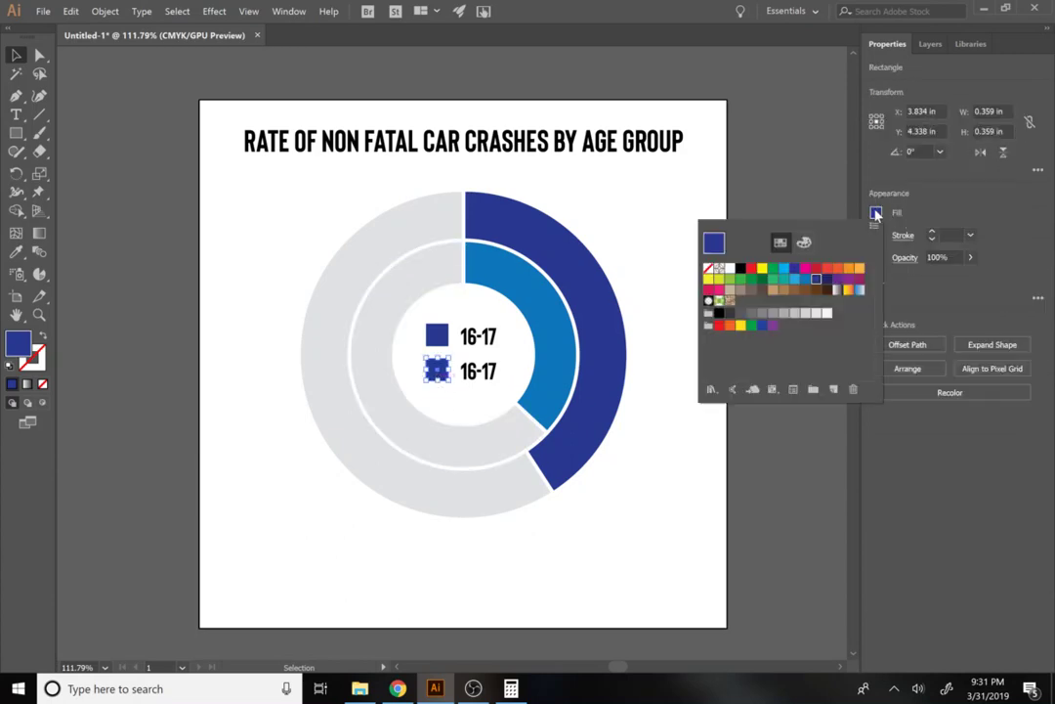
pyautogui.click(807, 280)
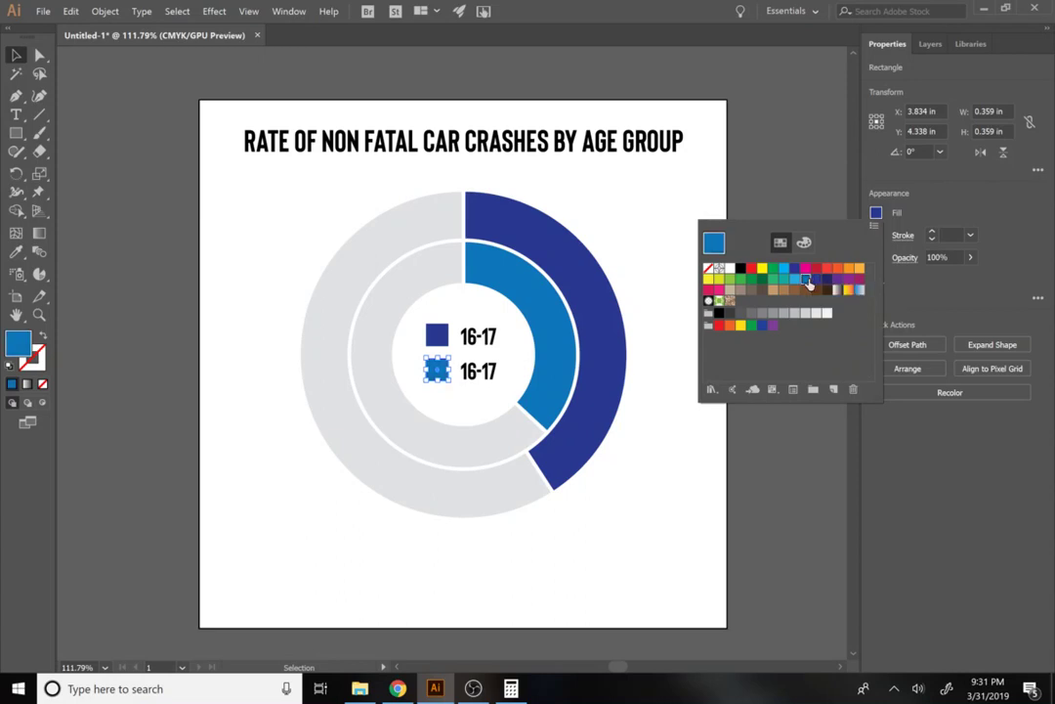
# Retype the copied label as '18-19' and select the whole chart and legend
pyautogui.press('t')
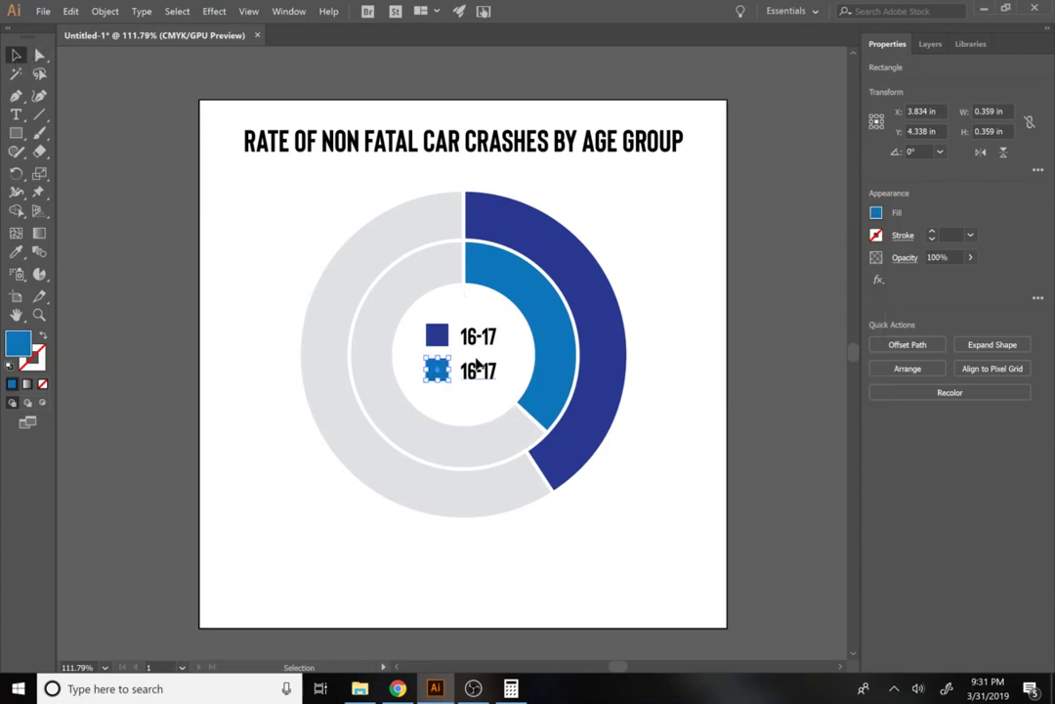
pyautogui.hotkey('ctrl', 'shift', 'a')
pyautogui.click(475, 369)
pyautogui.hotkey('ctrl', 'a')
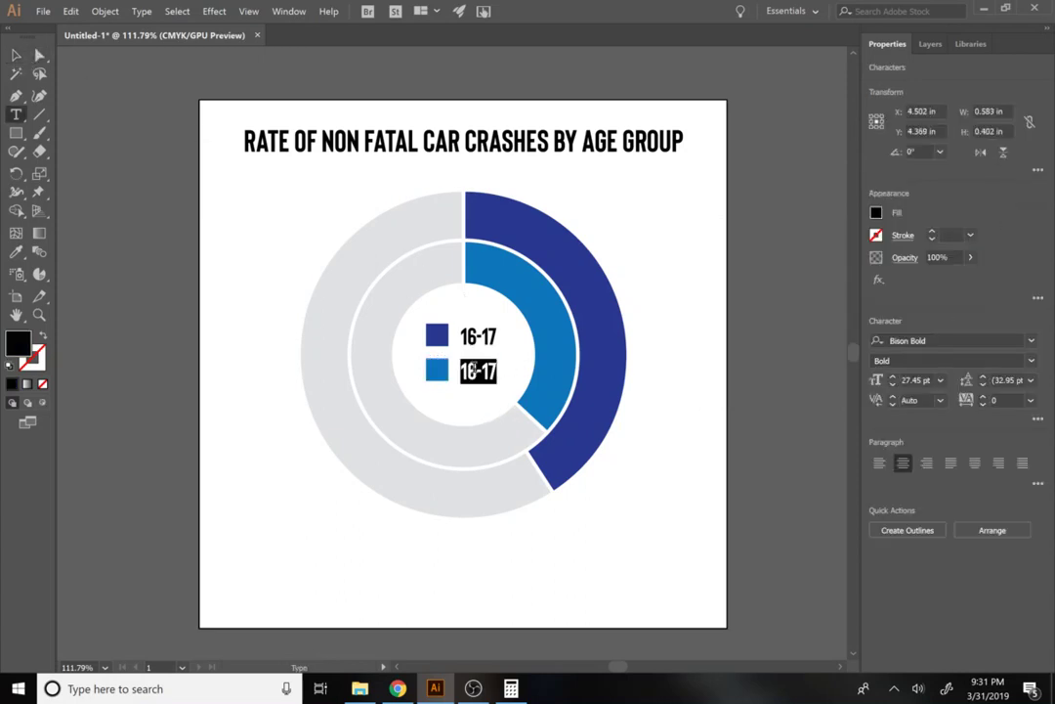
pyautogui.write('18-')
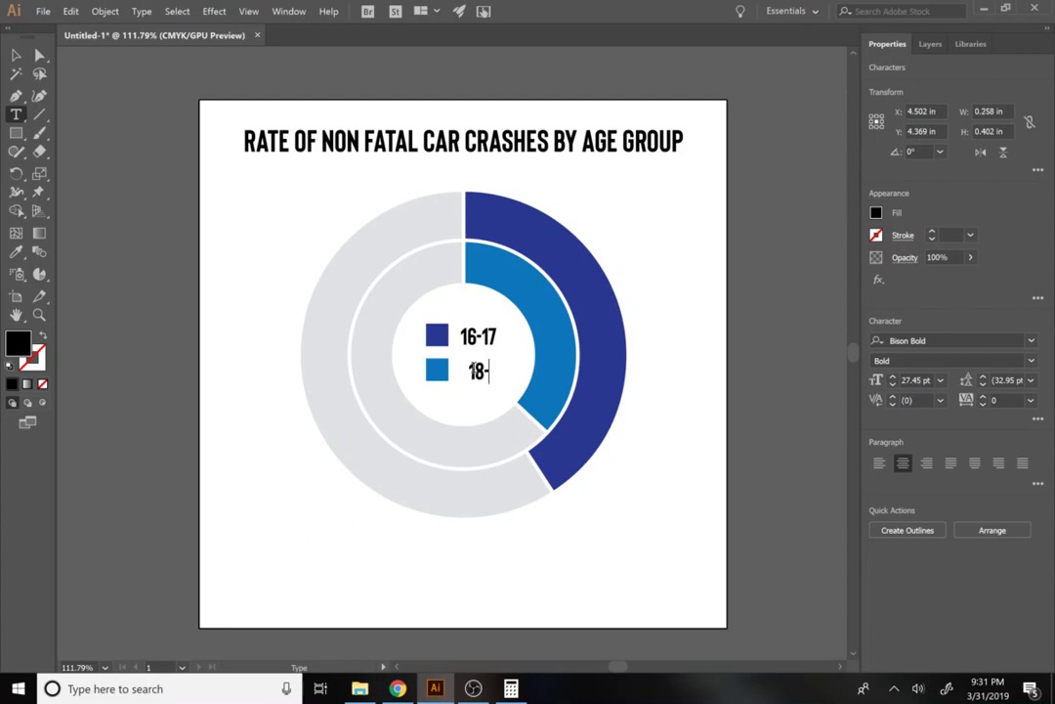
pyautogui.write('19')
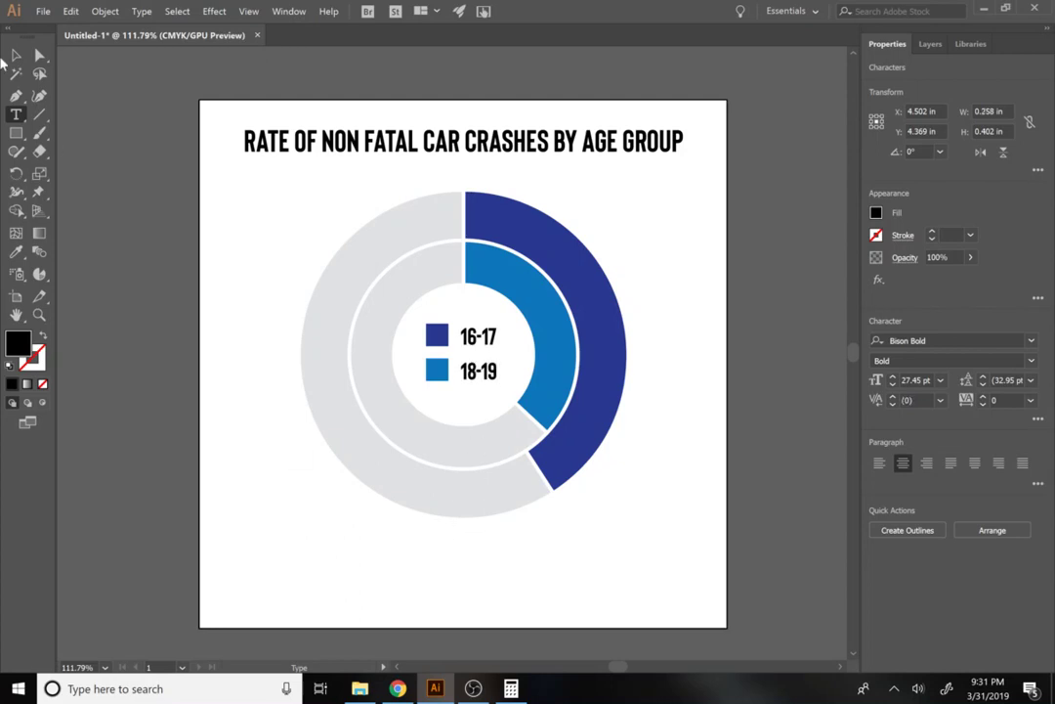
pyautogui.click(16, 55)
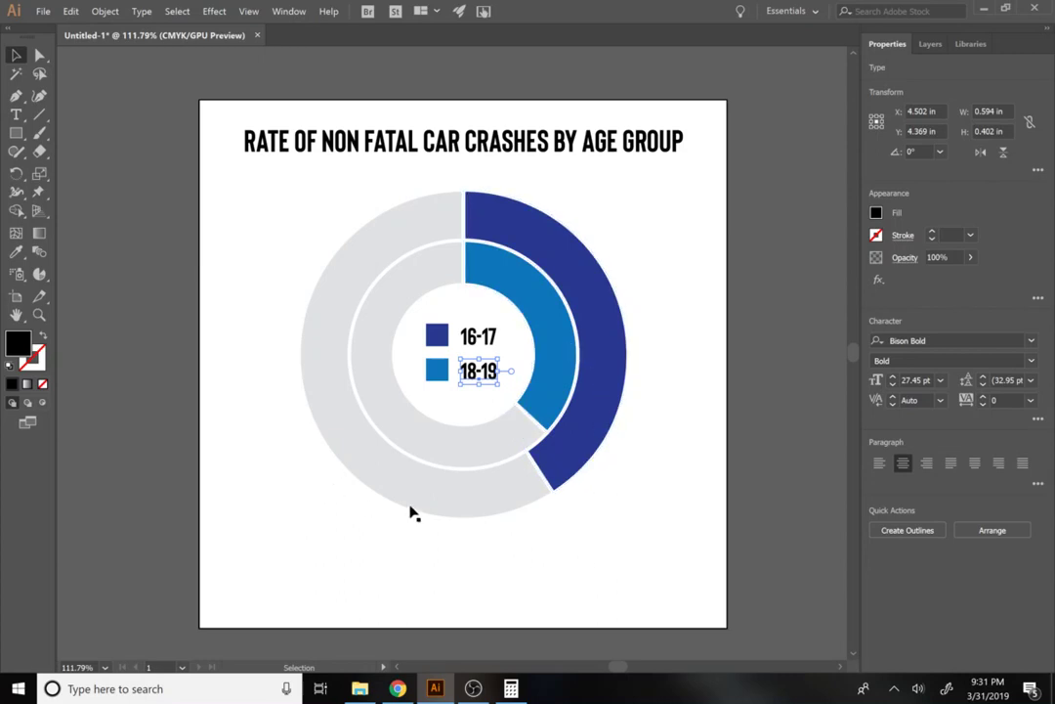
pyautogui.moveTo(662, 540); pyautogui.dragTo(247, 183)
# Delete the donut chart and legend, undoing back to the two separate pie charts
pyautogui.press('a')
pyautogui.press('Delete')
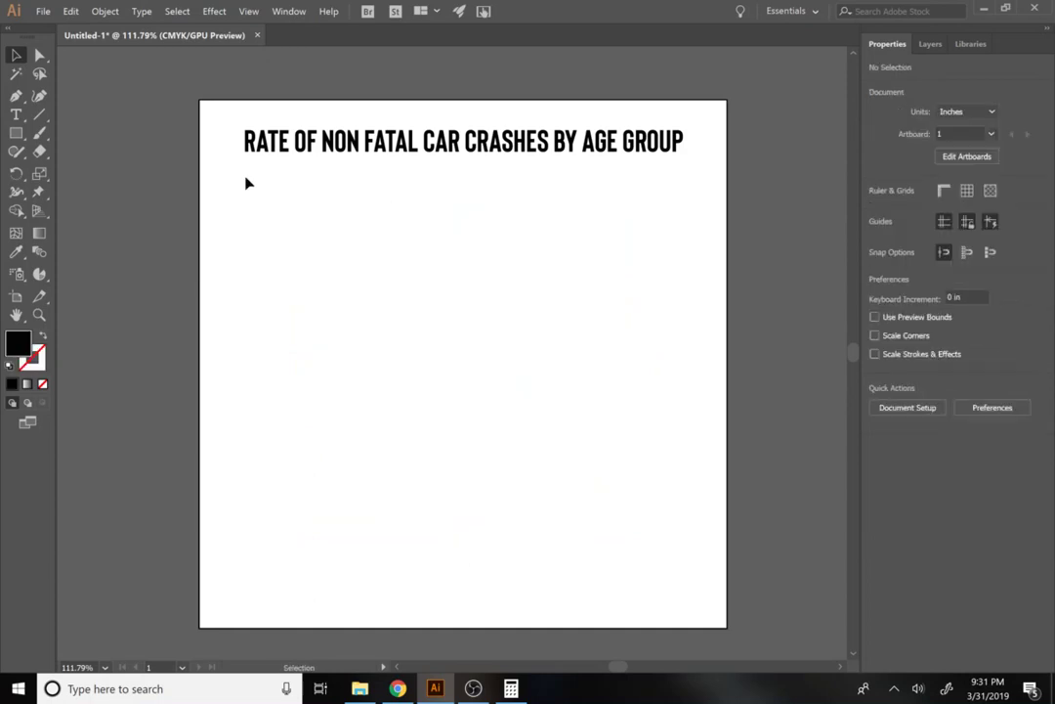
pyautogui.hotkey('ctrl', 'z')
pyautogui.hotkey('ctrl', 'z')
pyautogui.hotkey('ctrl', 'z')
pyautogui.hotkey('ctrl', 'z')
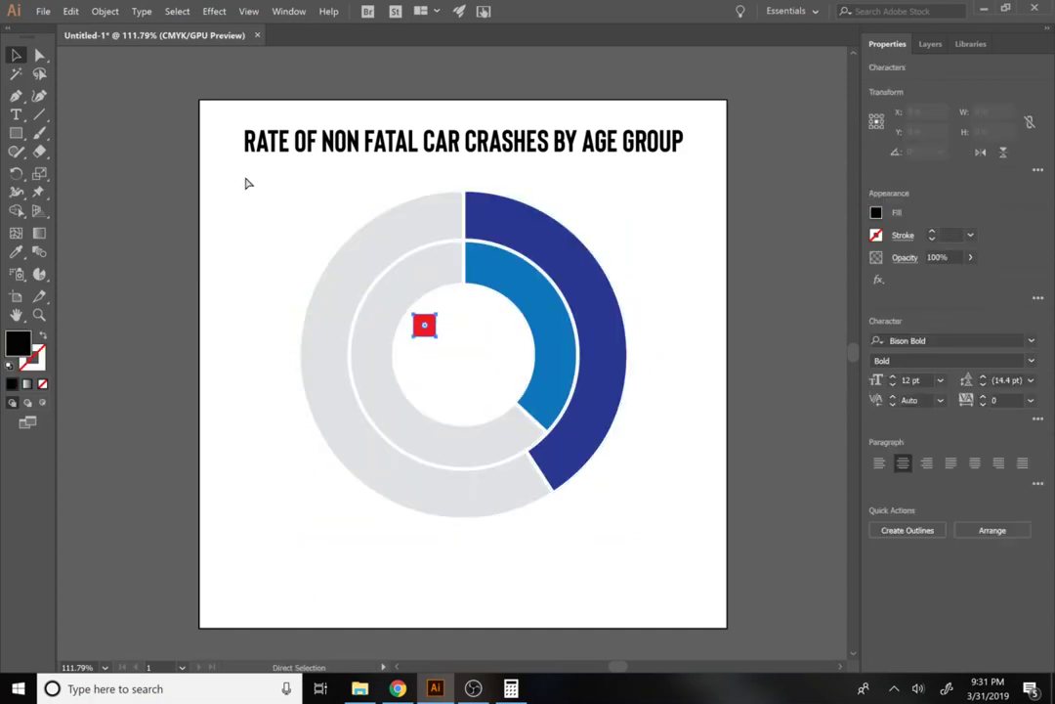
pyautogui.hotkey('ctrl', 'z')
pyautogui.hotkey('ctrl', 'z')
pyautogui.hotkey('ctrl', 'z')
pyautogui.hotkey('ctrl', 'z')
pyautogui.hotkey('ctrl', 'z')
pyautogui.hotkey('ctrl', 'z')
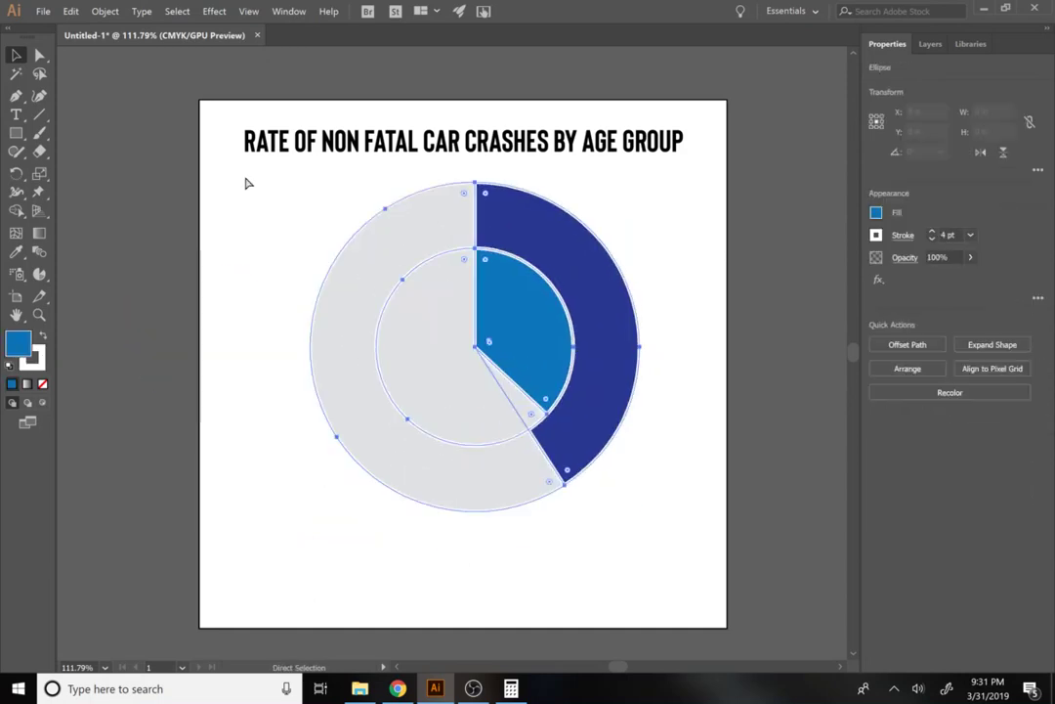
pyautogui.hotkey('ctrl', 'z')
pyautogui.hotkey('ctrl', 'z')
pyautogui.hotkey('ctrl', 'z')
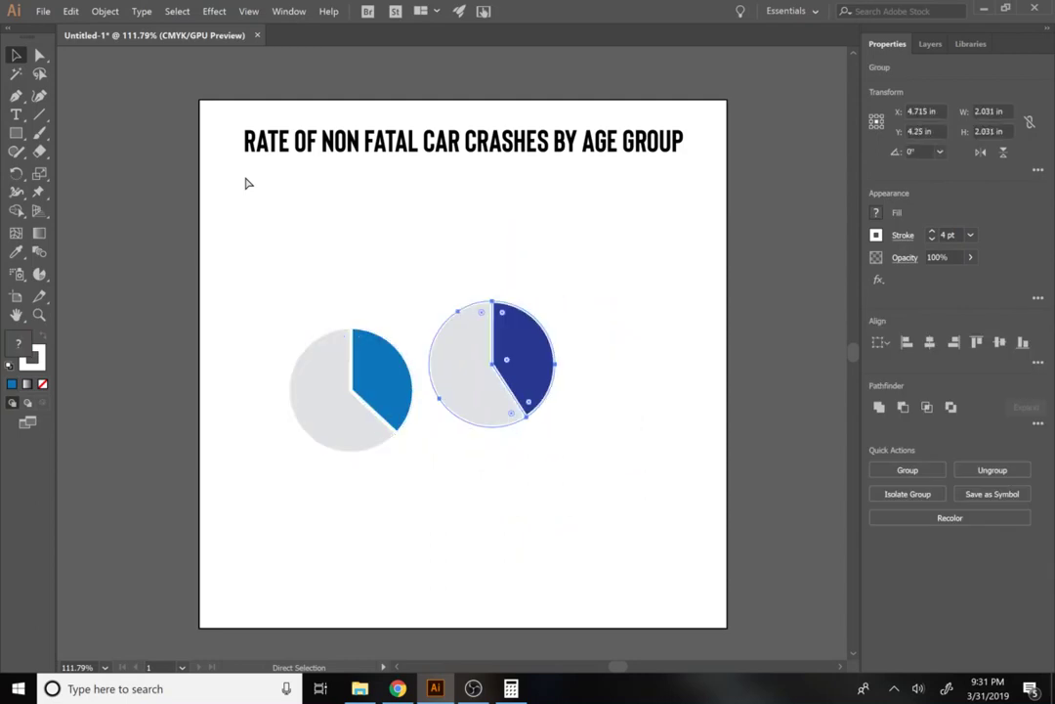
pyautogui.press('v')
pyautogui.click(617, 564)
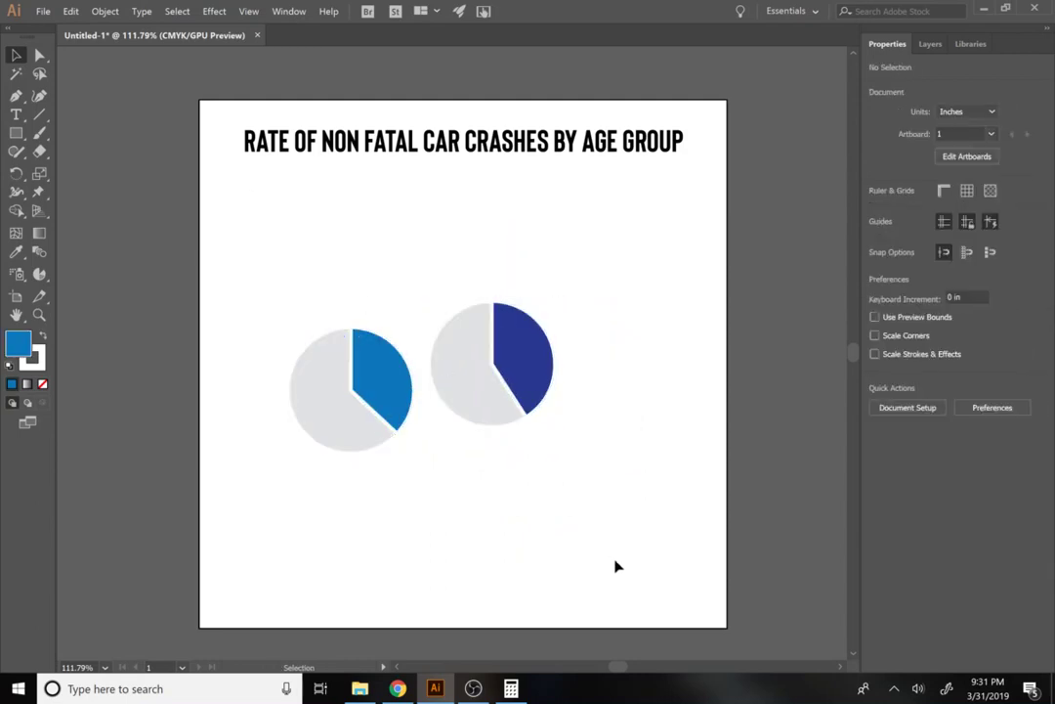
pyautogui.moveTo(584, 465); pyautogui.dragTo(256, 336)
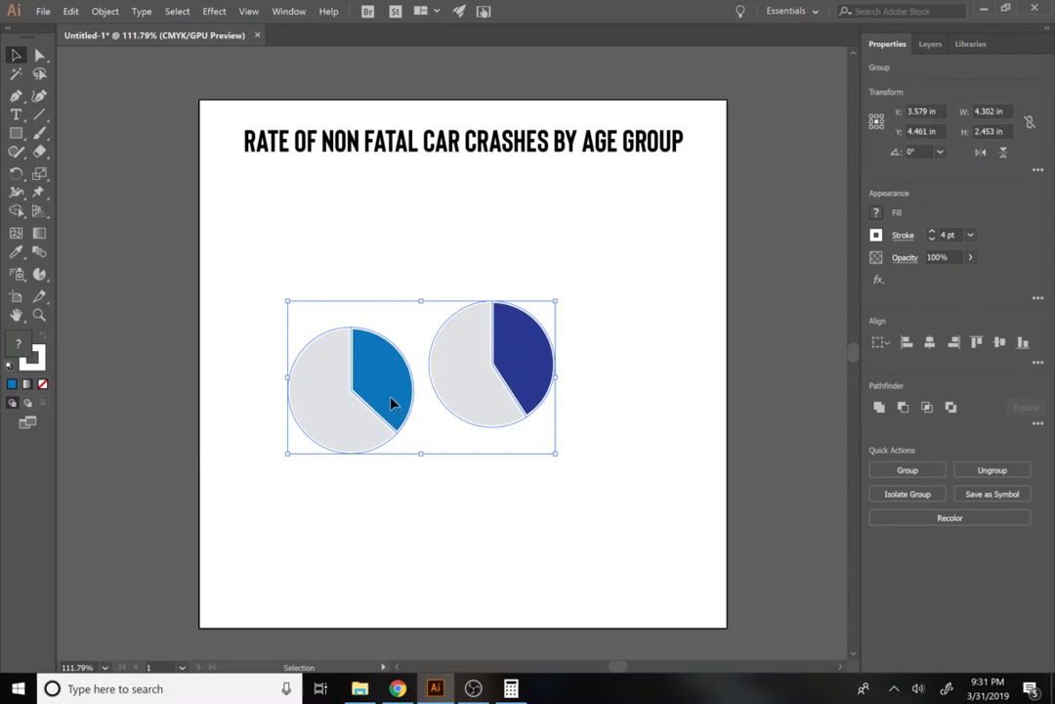
# Move both pie charts to the artboard's bottom edge, lining the right pie up with the left
pyautogui.moveTo(391, 405); pyautogui.dragTo(393, 608)
pyautogui.moveTo(543, 578); pyautogui.dragTo(545, 606)
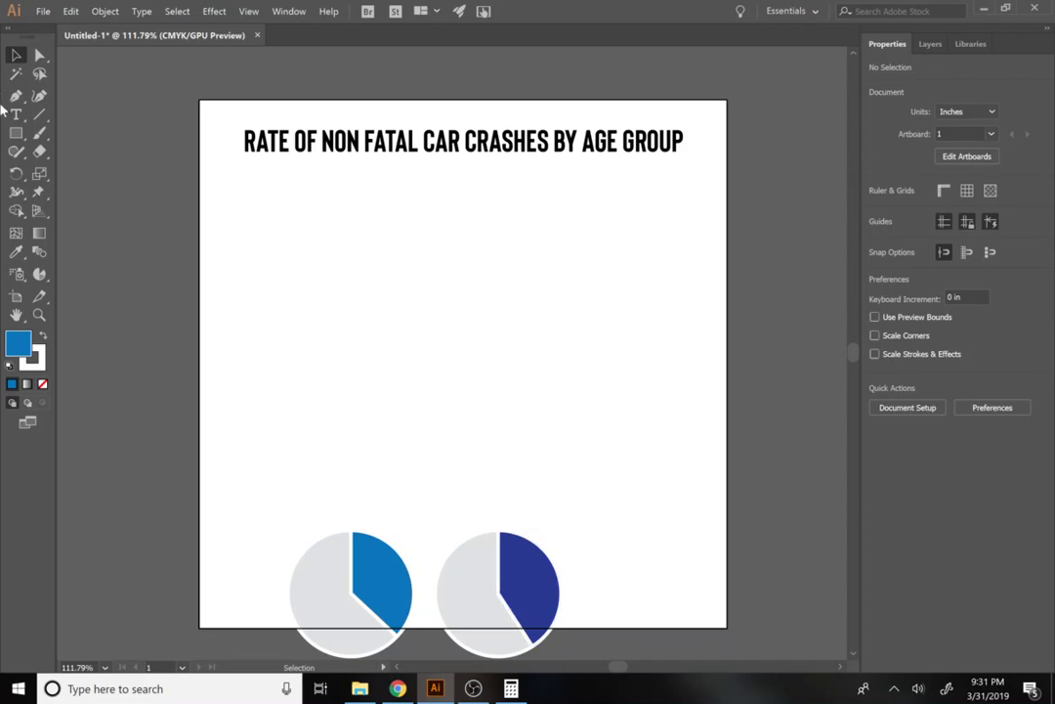
pyautogui.click(17, 134)
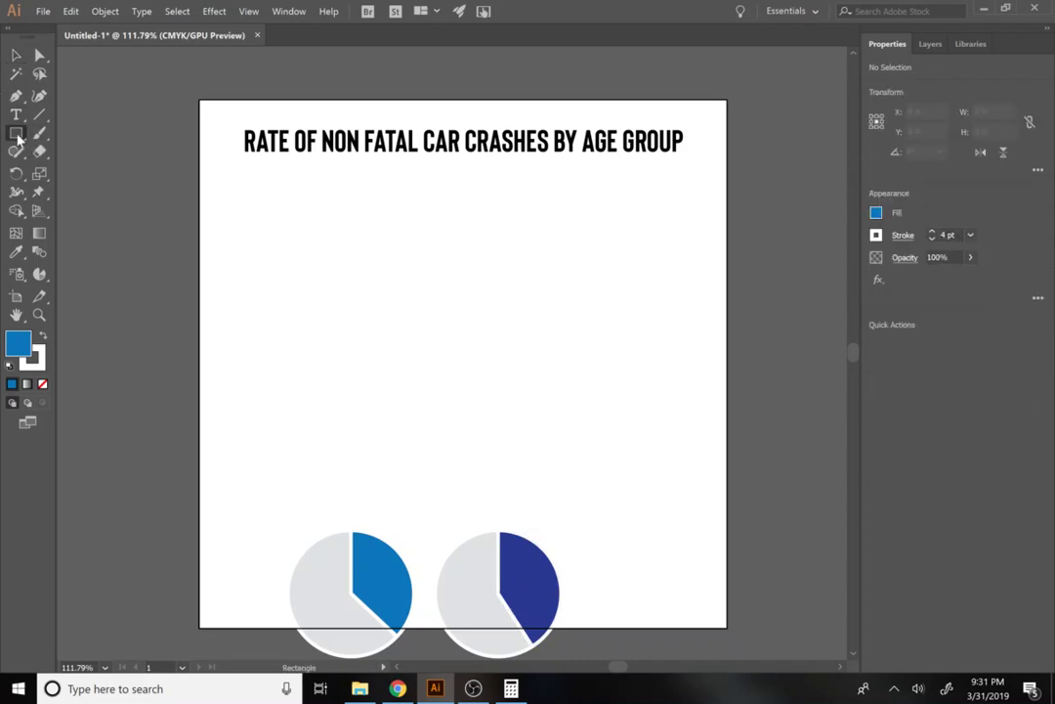
# Draw a circle and give it a white fill
pyautogui.moveTo(18, 135); pyautogui.dragTo(61, 171)
pyautogui.moveTo(164, 330); pyautogui.dragTo(281, 438)
pyautogui.hotkey('ctrl', 'z')
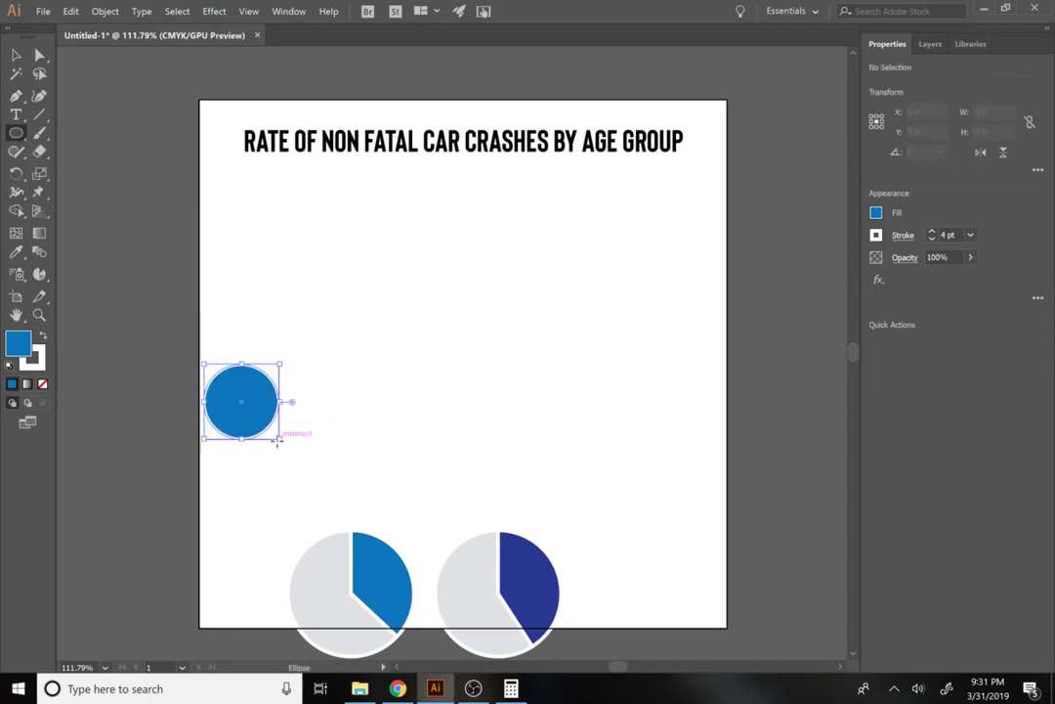
pyautogui.click(874, 214)
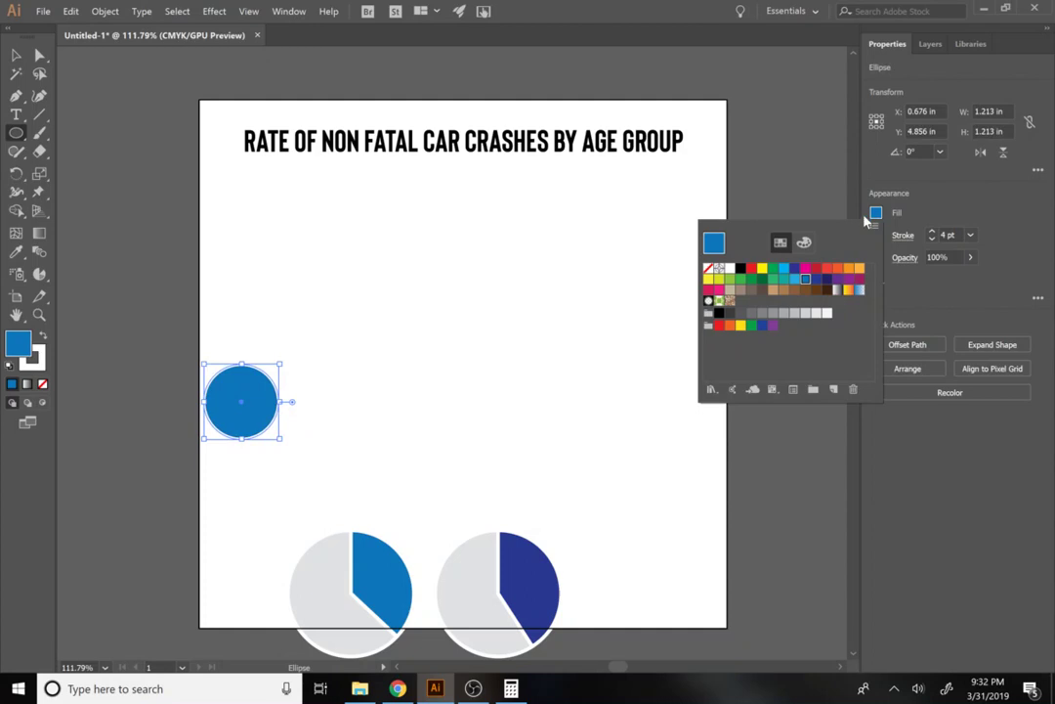
pyautogui.click(729, 270)
pyautogui.press('Escape')
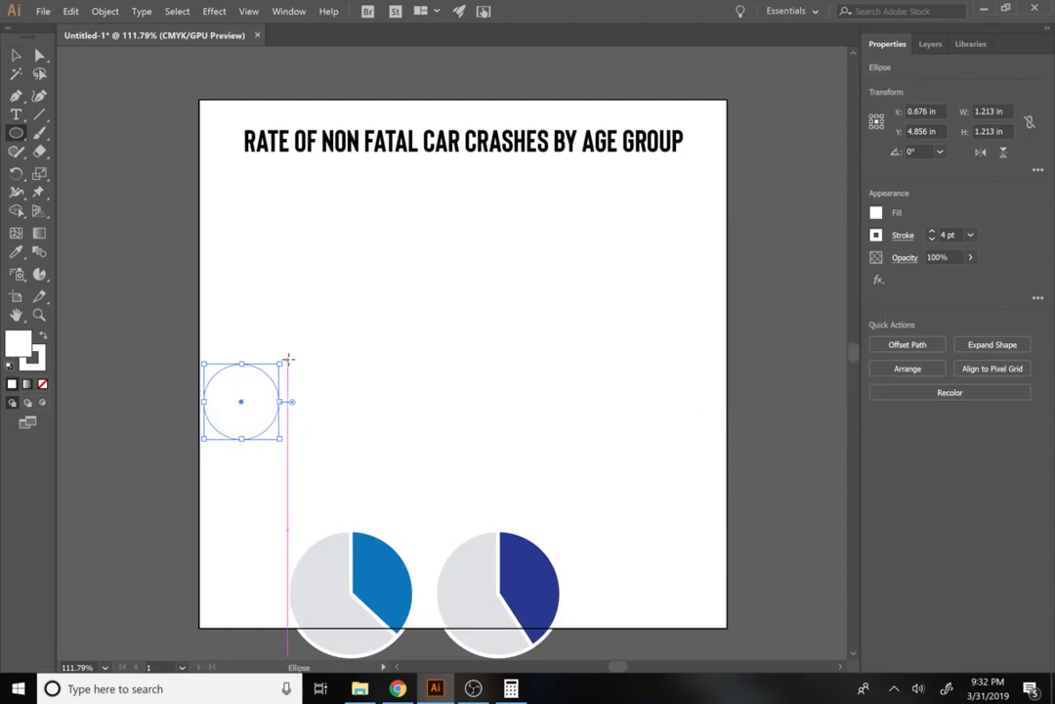
pyautogui.click(17, 56)
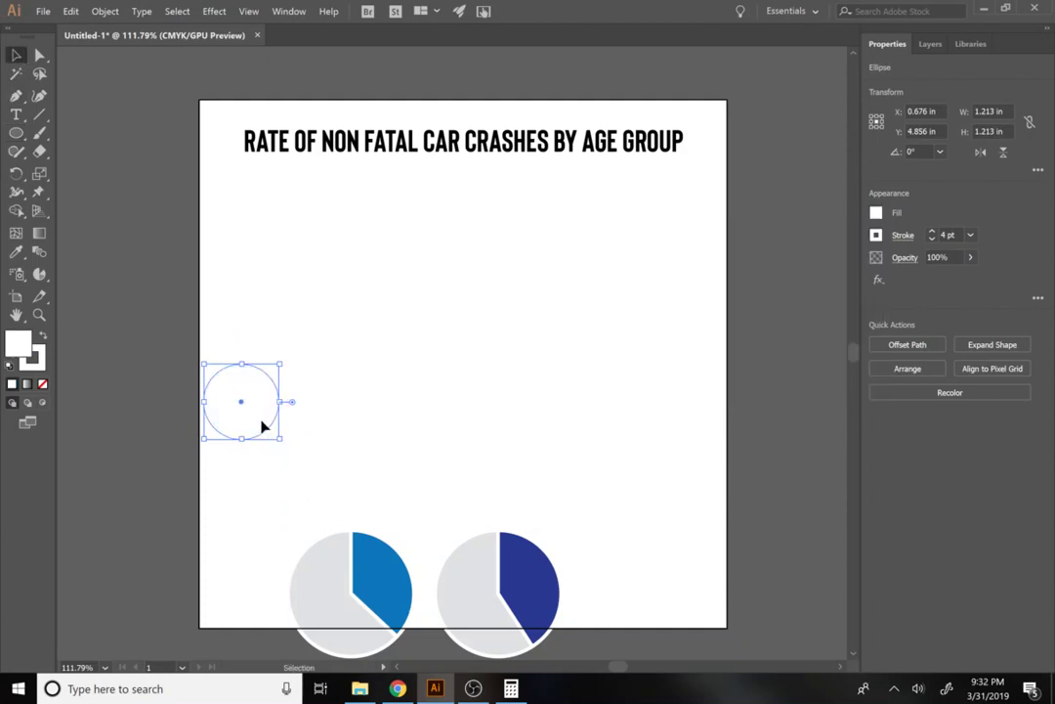
# Place the white circle and a copy over each pie's centre to form two donuts
pyautogui.moveTo(261, 423); pyautogui.dragTo(531, 617)
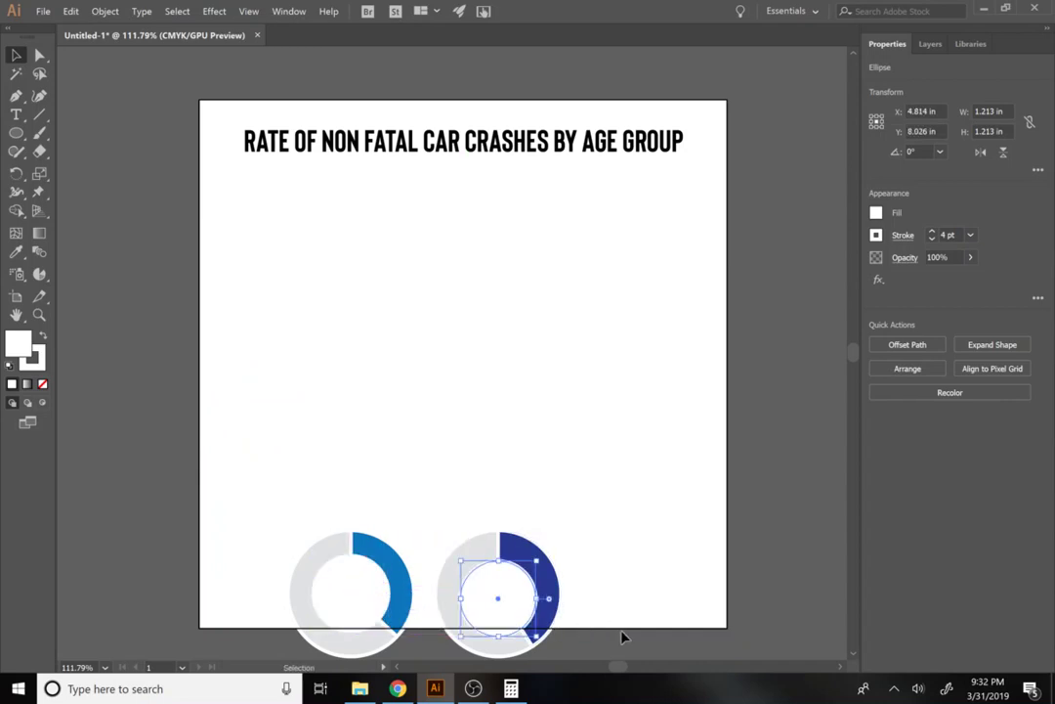
pyautogui.moveTo(625, 647); pyautogui.dragTo(190, 528)
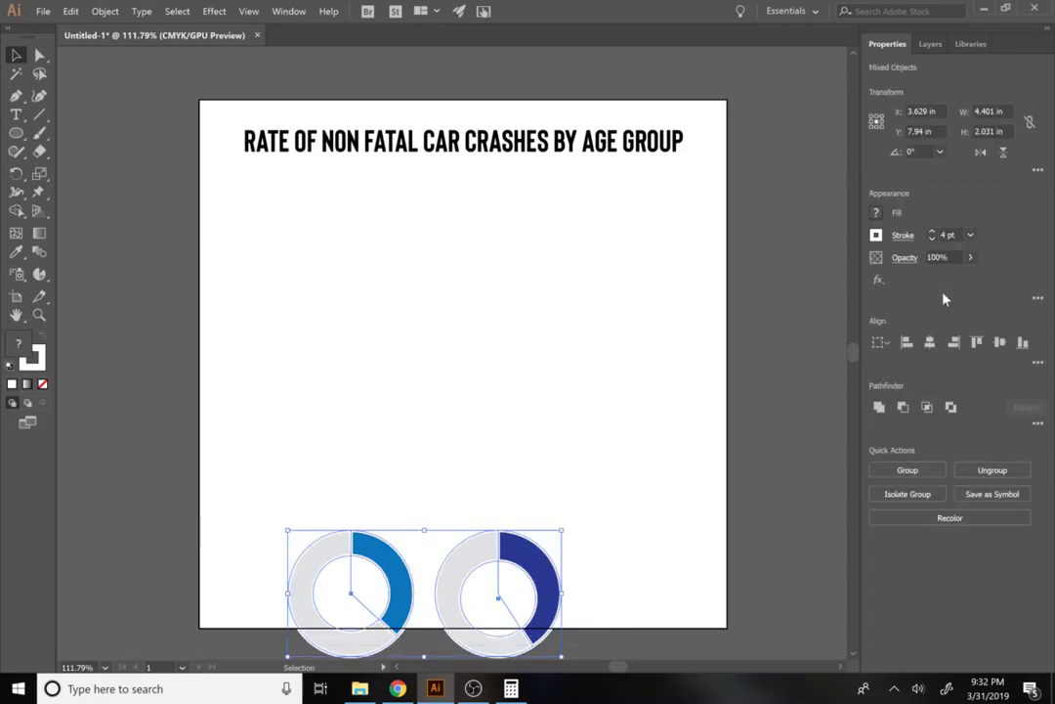
pyautogui.click(997, 342)
pyautogui.hotkey('ctrl', 'z')
pyautogui.hotkey('ctrl', 'z')
pyautogui.hotkey('ctrl', 'z')
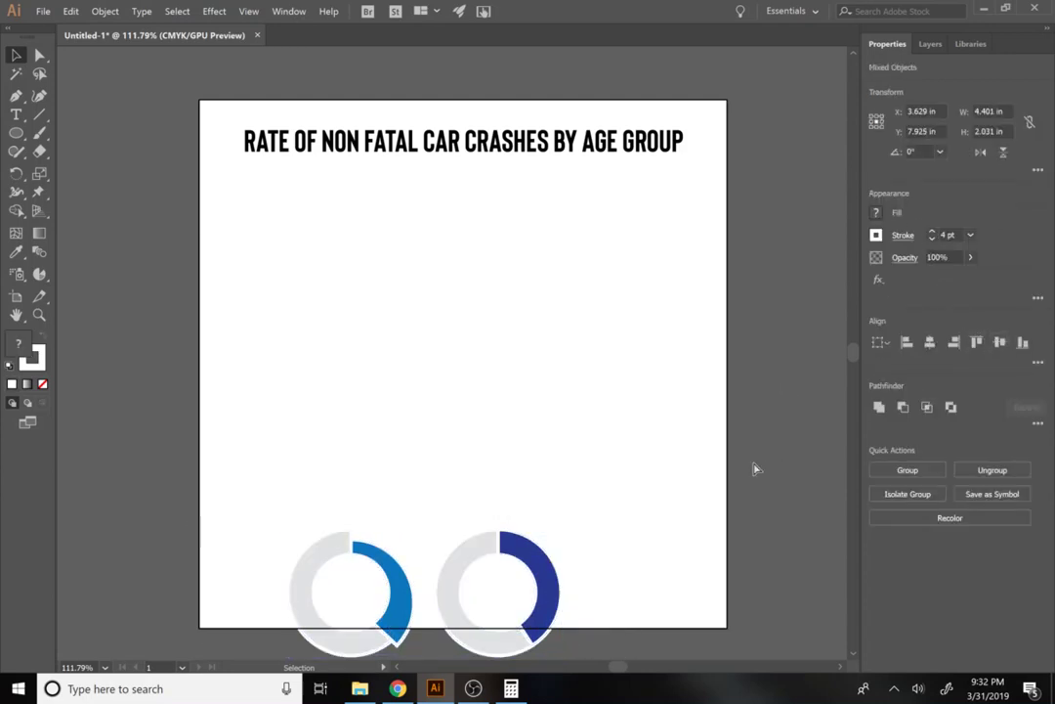
pyautogui.moveTo(359, 613); pyautogui.dragTo(507, 613)
pyautogui.click(594, 618)
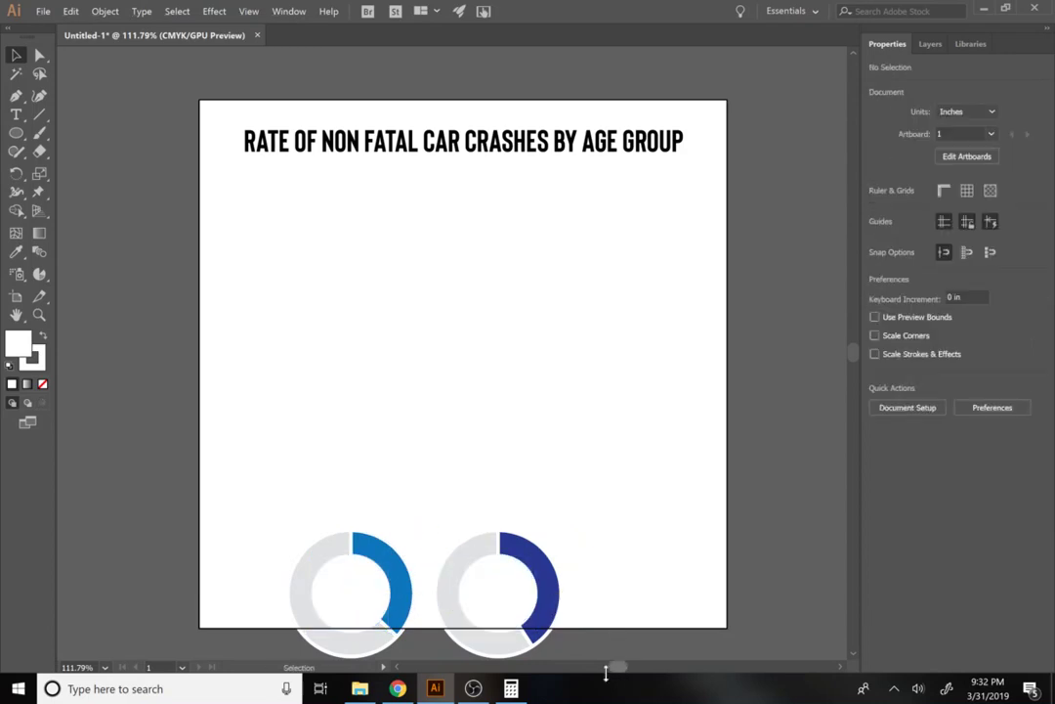
# Move both small donut charts to the artboard's lower-left corner
pyautogui.moveTo(581, 659); pyautogui.dragTo(205, 501)
pyautogui.moveTo(389, 565); pyautogui.dragTo(302, 527)
pyautogui.click(496, 495)
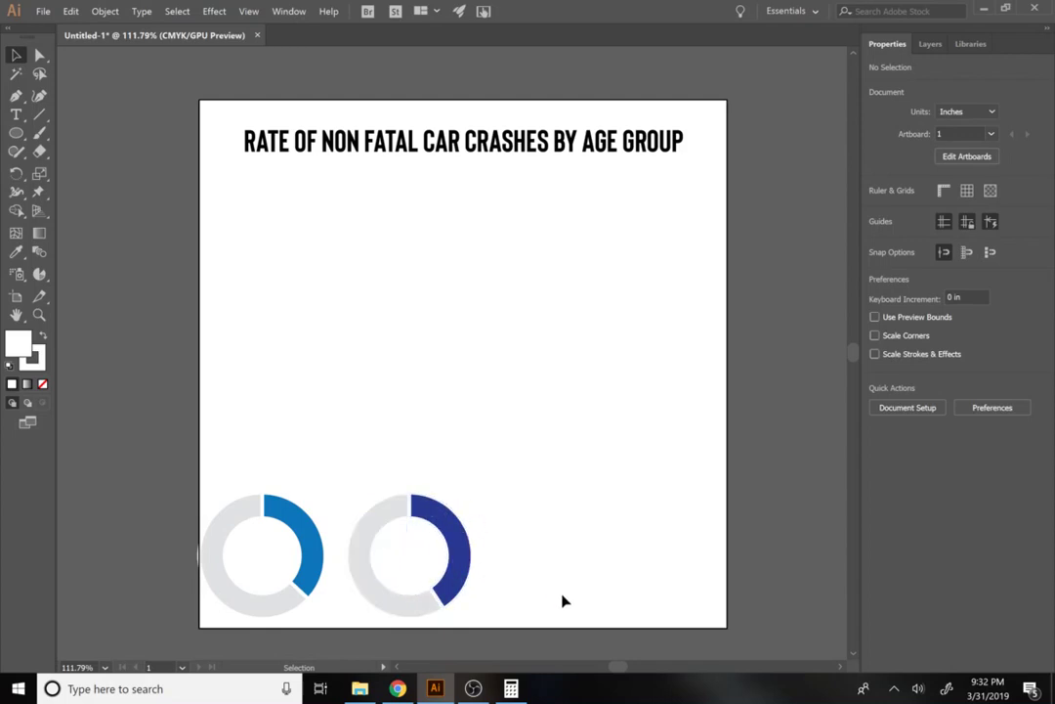
# Paste in the large nested donut chart with its 16-17 and 18-19 legend
pyautogui.press('a')
pyautogui.hotkey('ctrl', 'v')
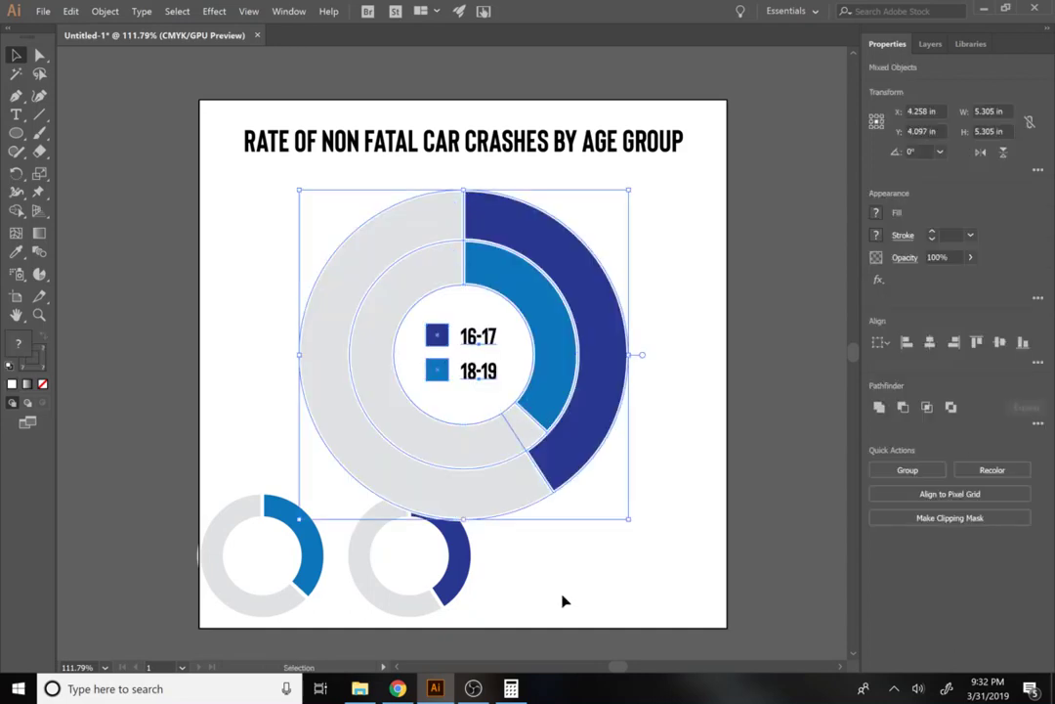
pyautogui.hotkey('ctrl', 'shift', 'a')
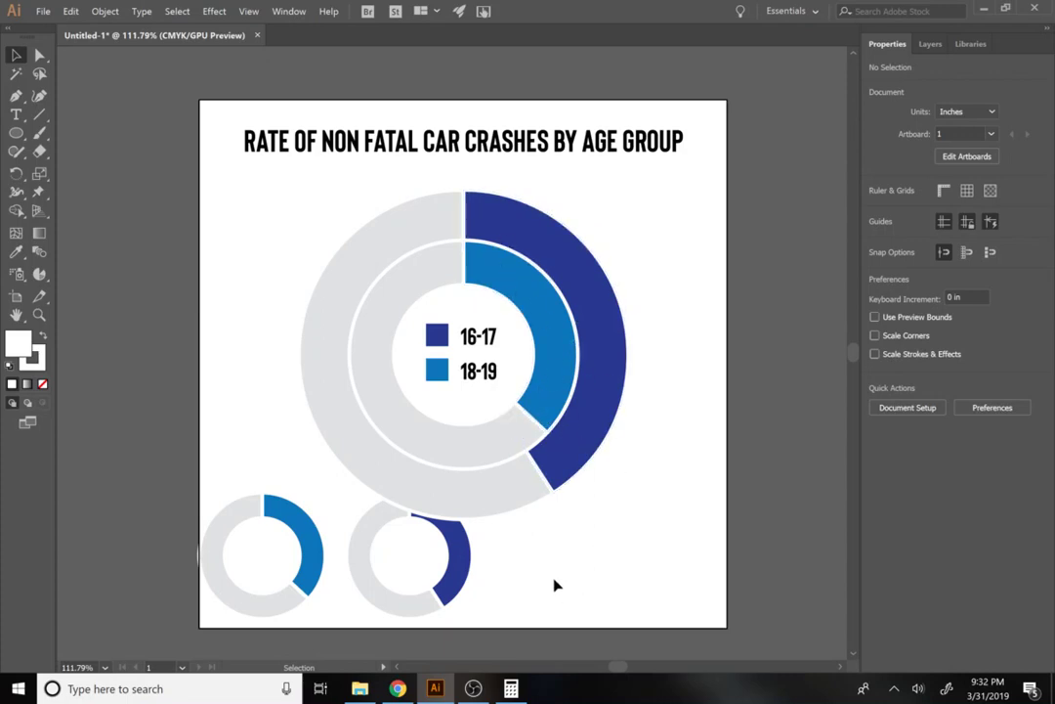
# Delete the two small donuts and nudge the title and chart slightly down
pyautogui.moveTo(552, 582); pyautogui.dragTo(220, 546)
pyautogui.press('Delete')
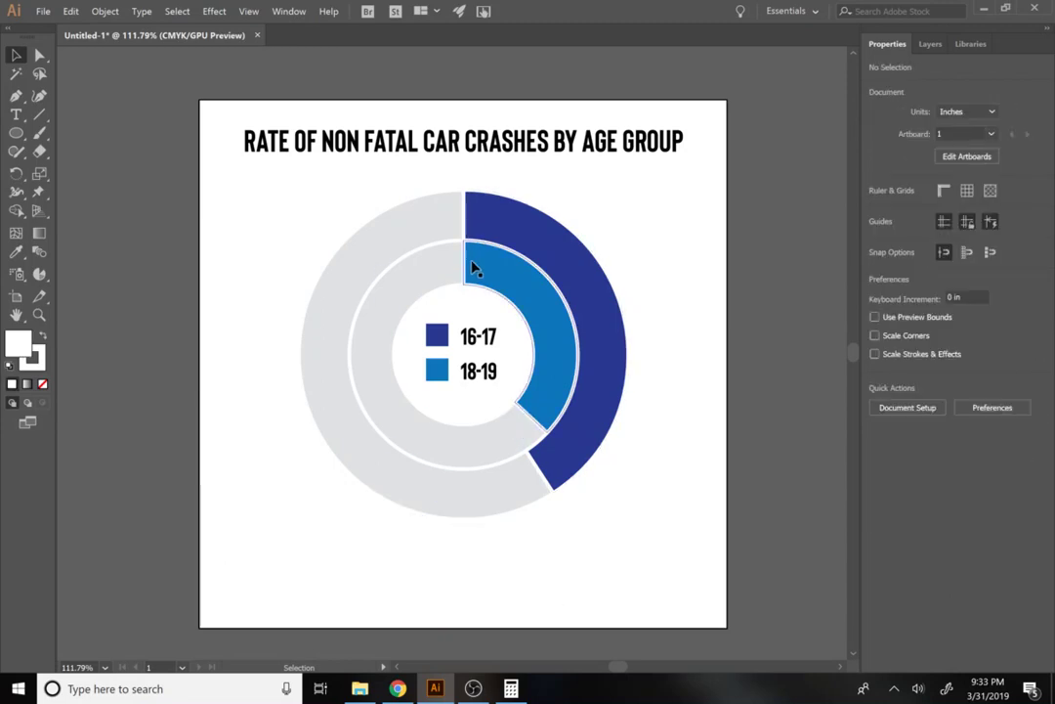
pyautogui.moveTo(690, 500); pyautogui.dragTo(275, 106)
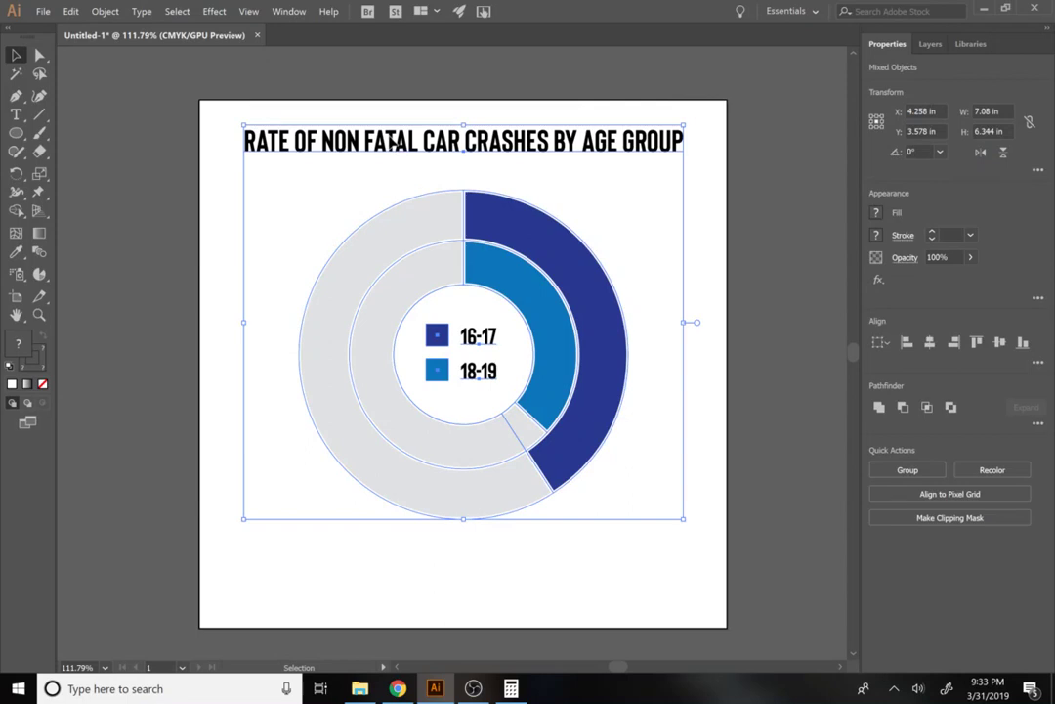
pyautogui.moveTo(391, 143); pyautogui.dragTo(391, 167)
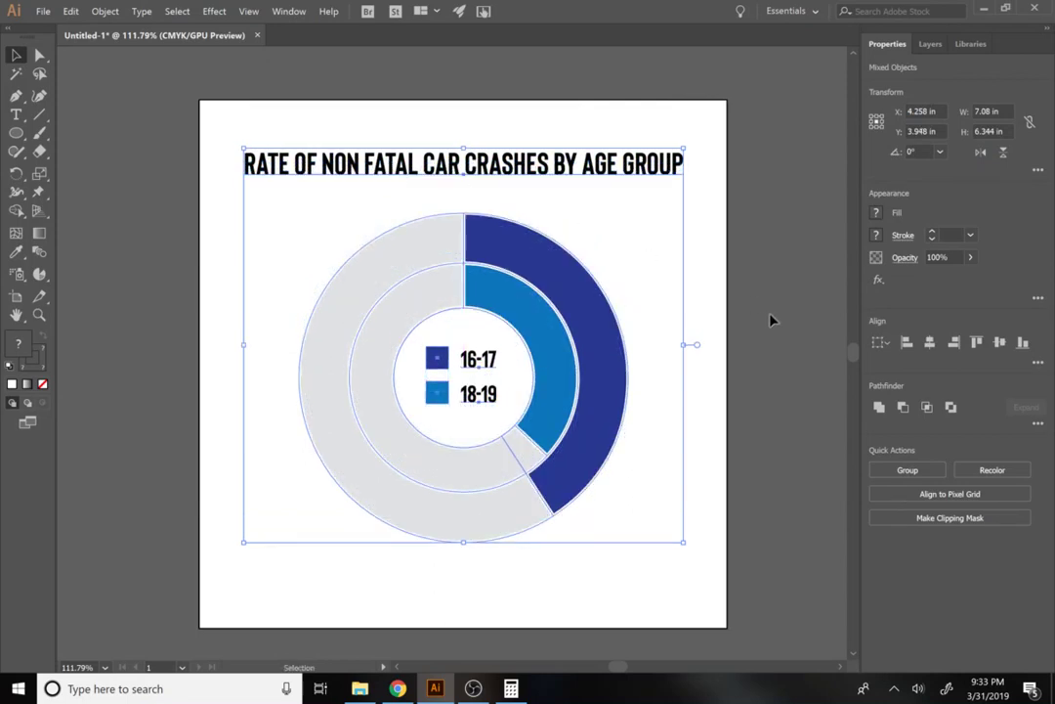
# Group the title, chart and legend and centre the group horizontally and vertically on the artboard
pyautogui.hotkey('ctrl', 'g')
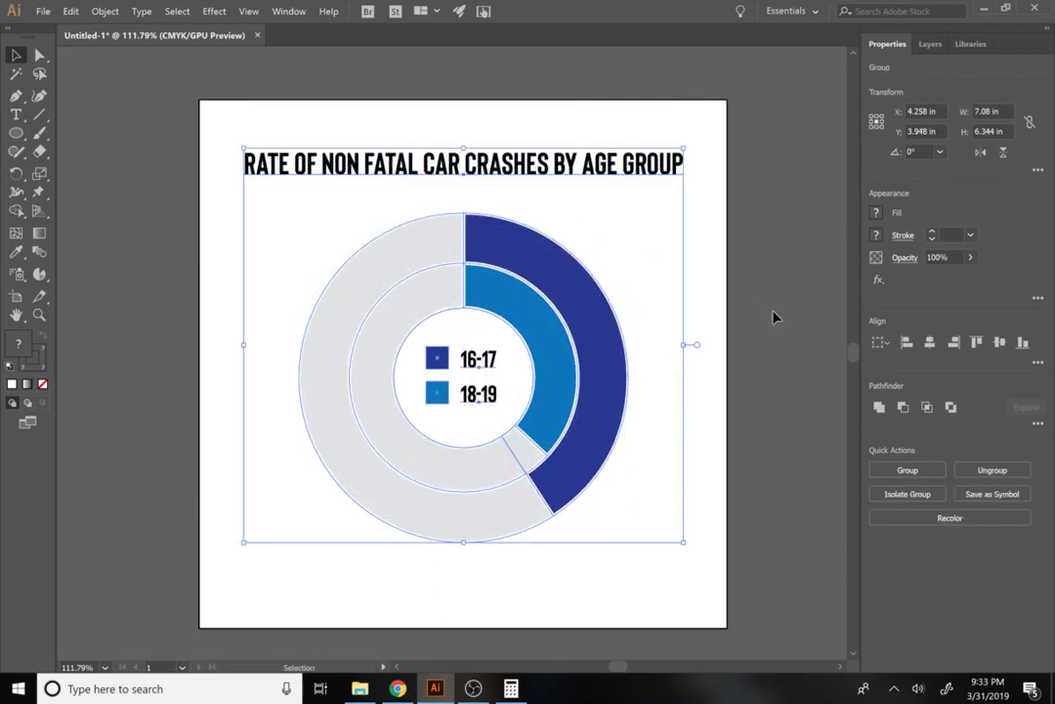
pyautogui.click(879, 342)
pyautogui.click(891, 395)
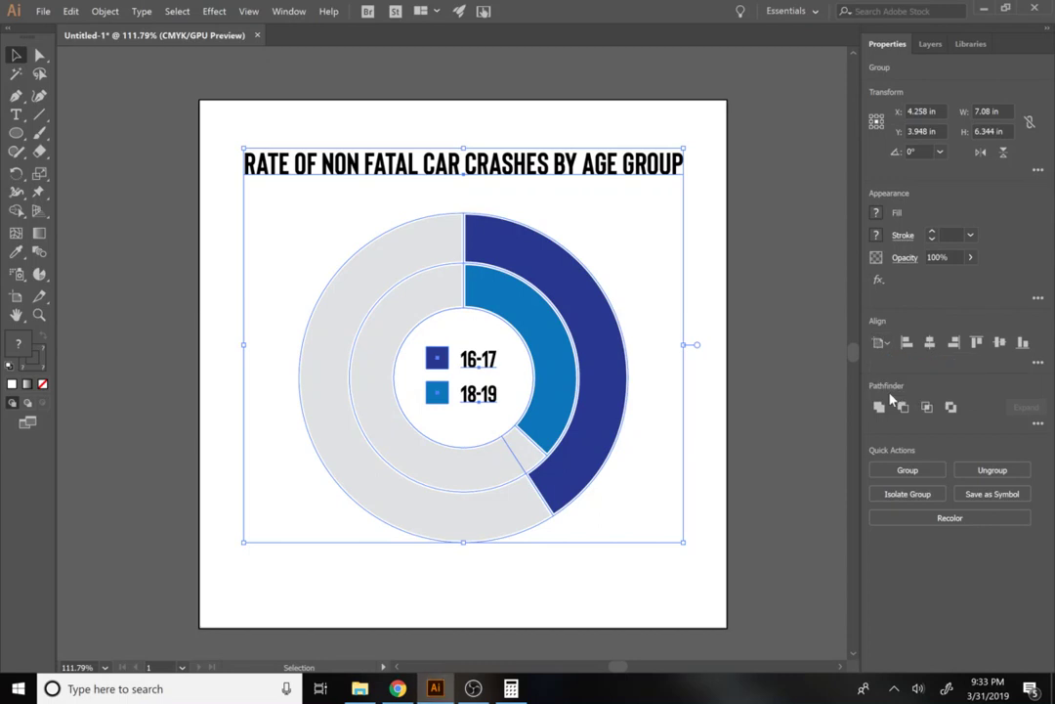
pyautogui.click(929, 344)
pyautogui.click(999, 342)
pyautogui.click(777, 420)
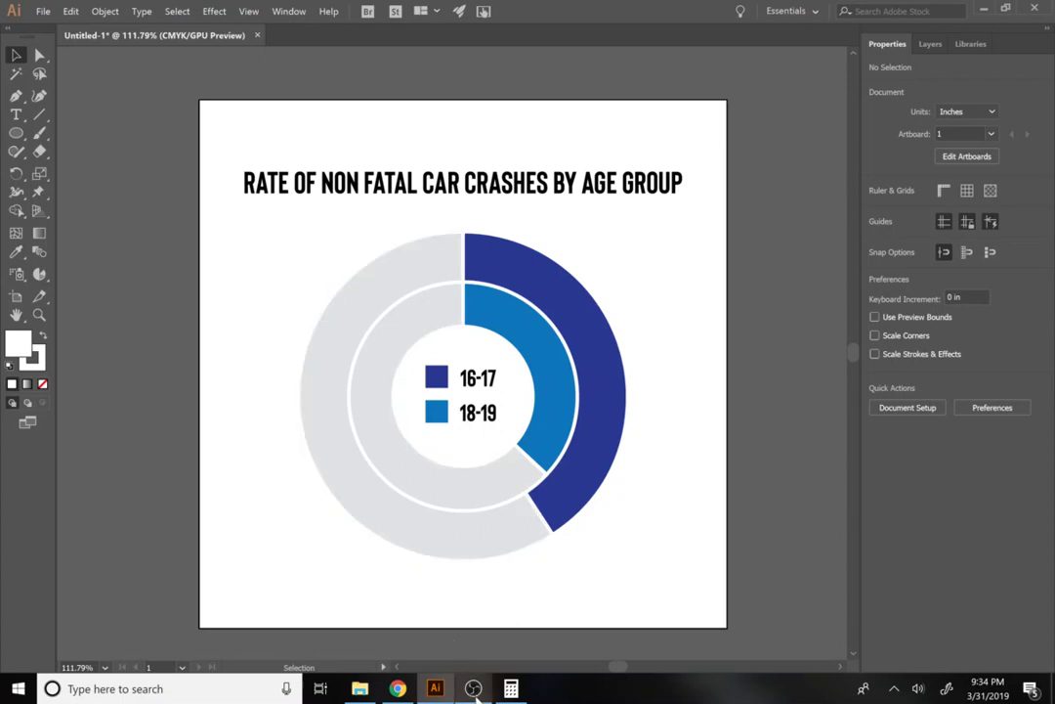
pyautogui.moveTo(476, 692)
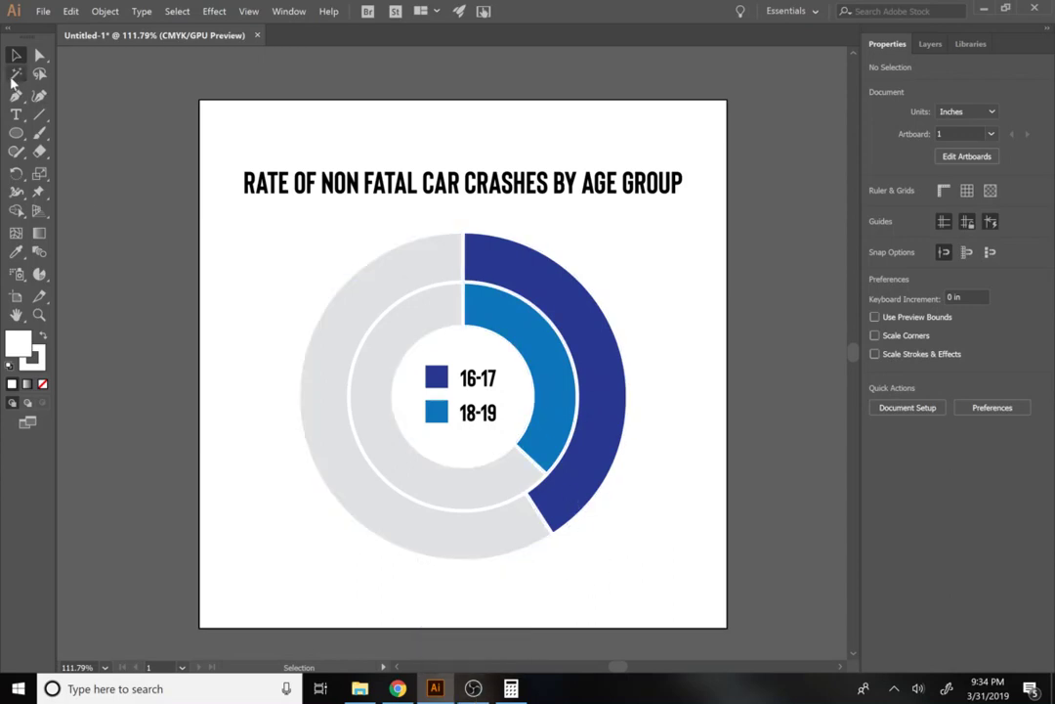
# Add a text line with the author's name below the chart
pyautogui.click(15, 114)
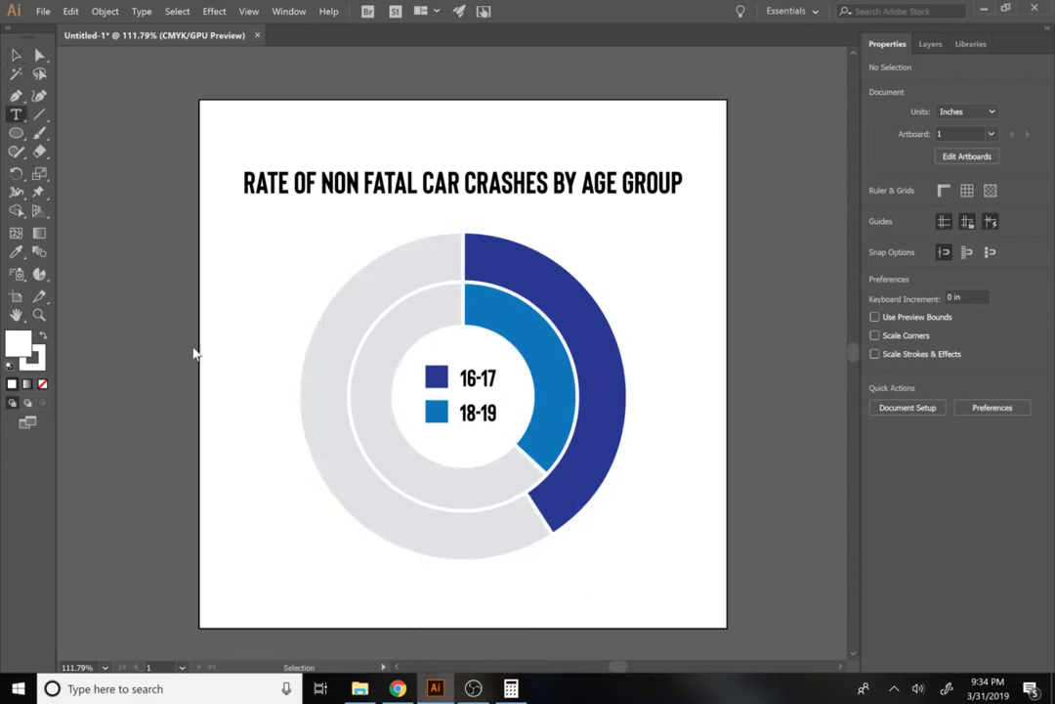
pyautogui.click(459, 614)
pyautogui.press('BackSpace')
pyautogui.write('MR. LOB')
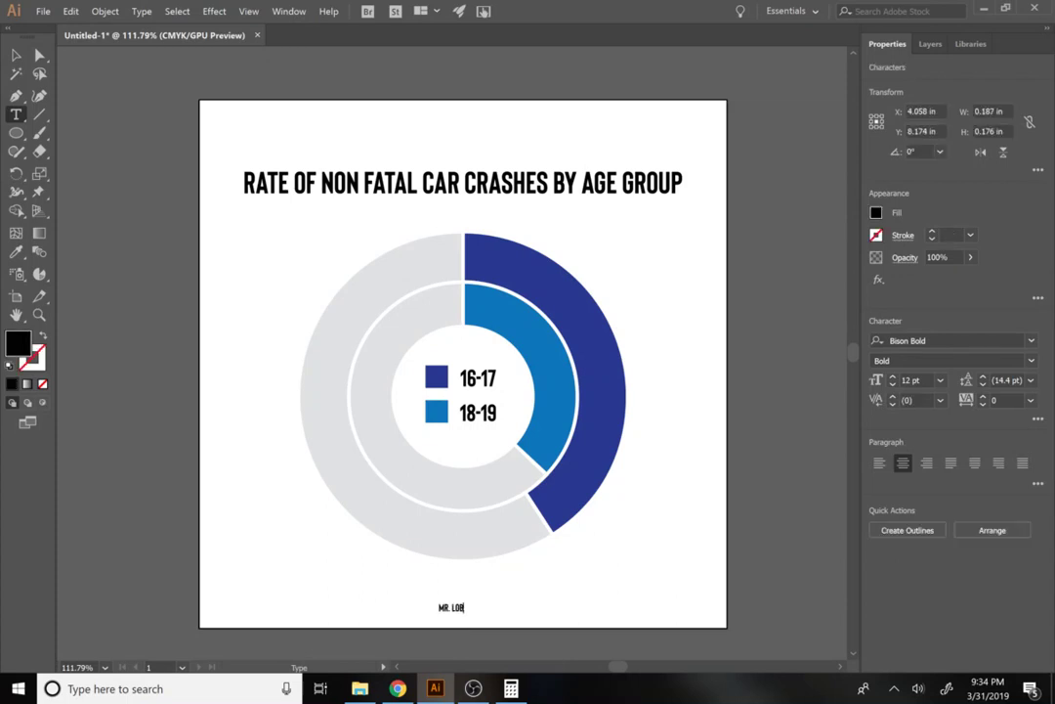
pyautogui.write('ELLO')
# Move the author credit line to the artboard's horizontal centre
pyautogui.click(15, 56)
pyautogui.click(461, 612)
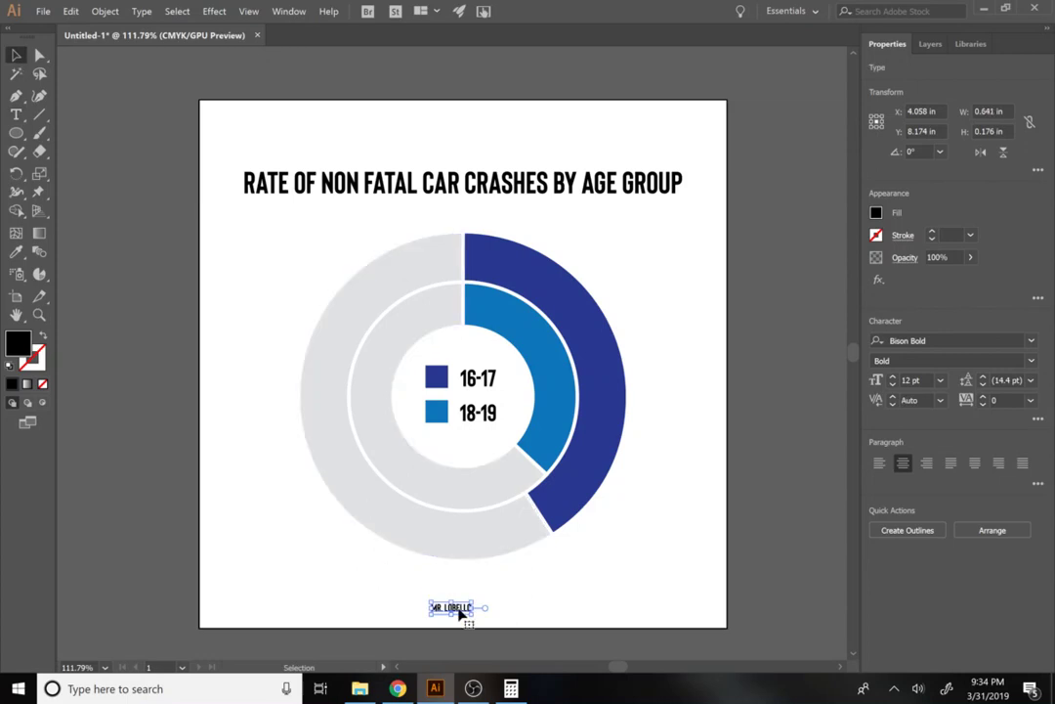
pyautogui.moveTo(463, 614); pyautogui.dragTo(476, 616)
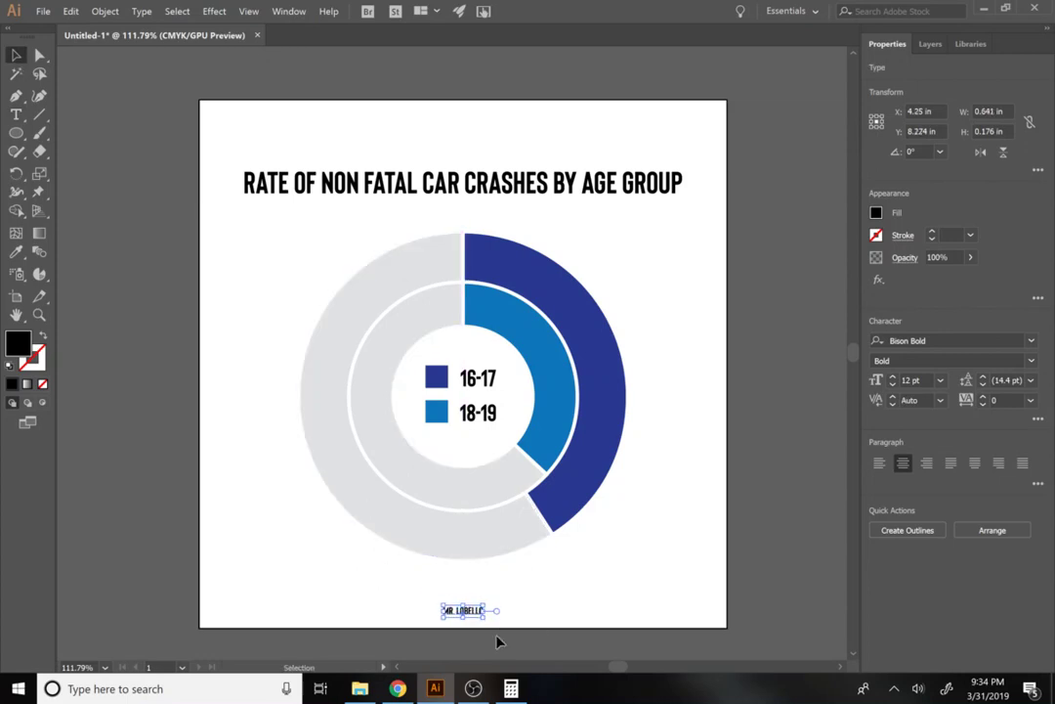
pyautogui.click(496, 639)
pyautogui.click(43, 14)
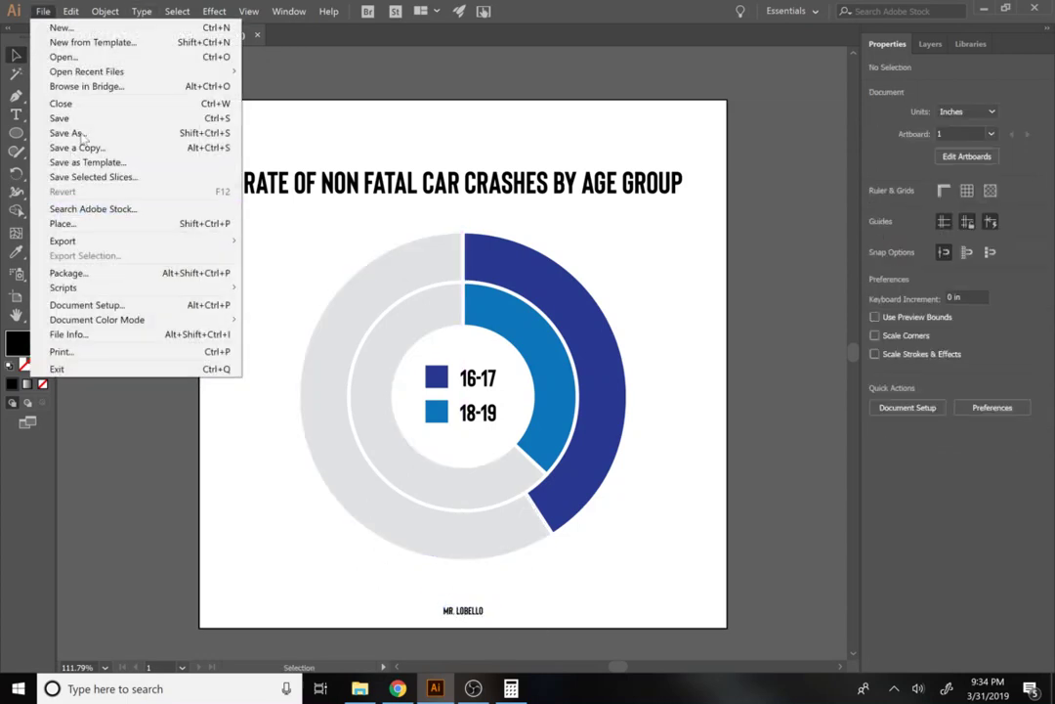
# Export the artboard as a JPG named 'stacked donut chart' to the existing folder
pyautogui.moveTo(95, 241)
pyautogui.click(293, 242)
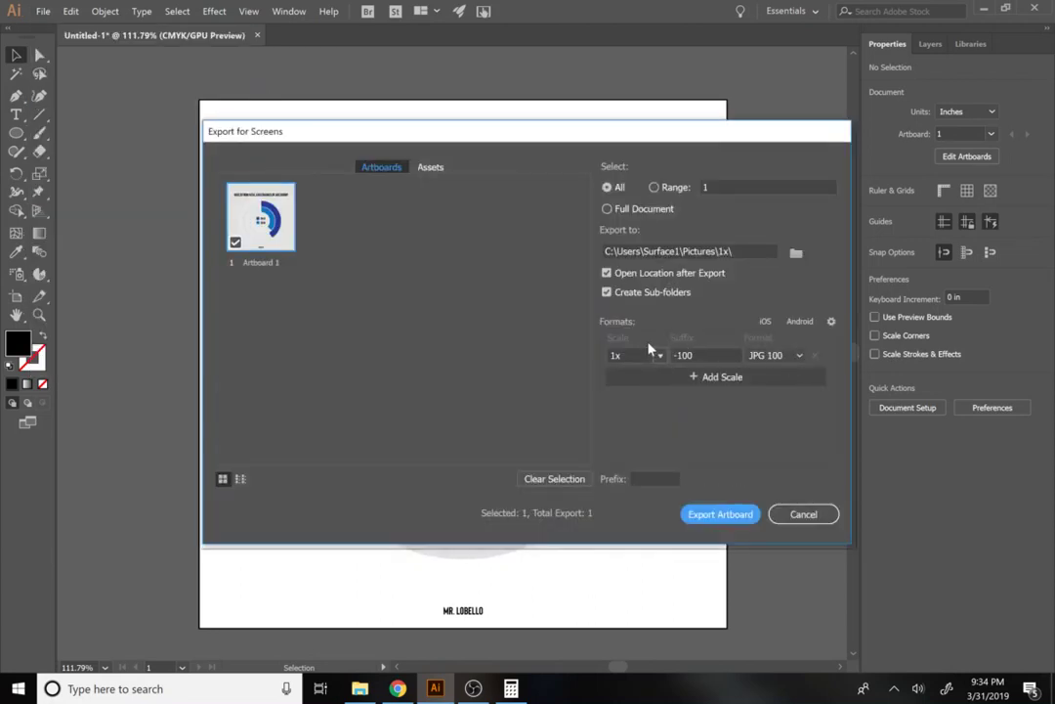
pyautogui.click(797, 252)
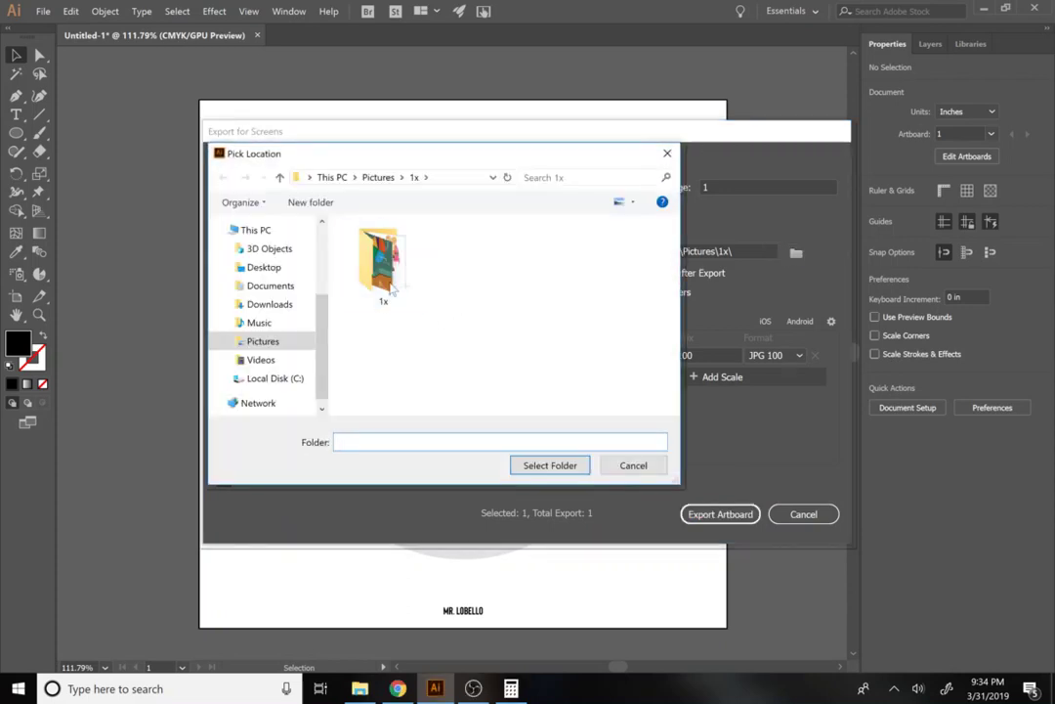
pyautogui.click(633, 465)
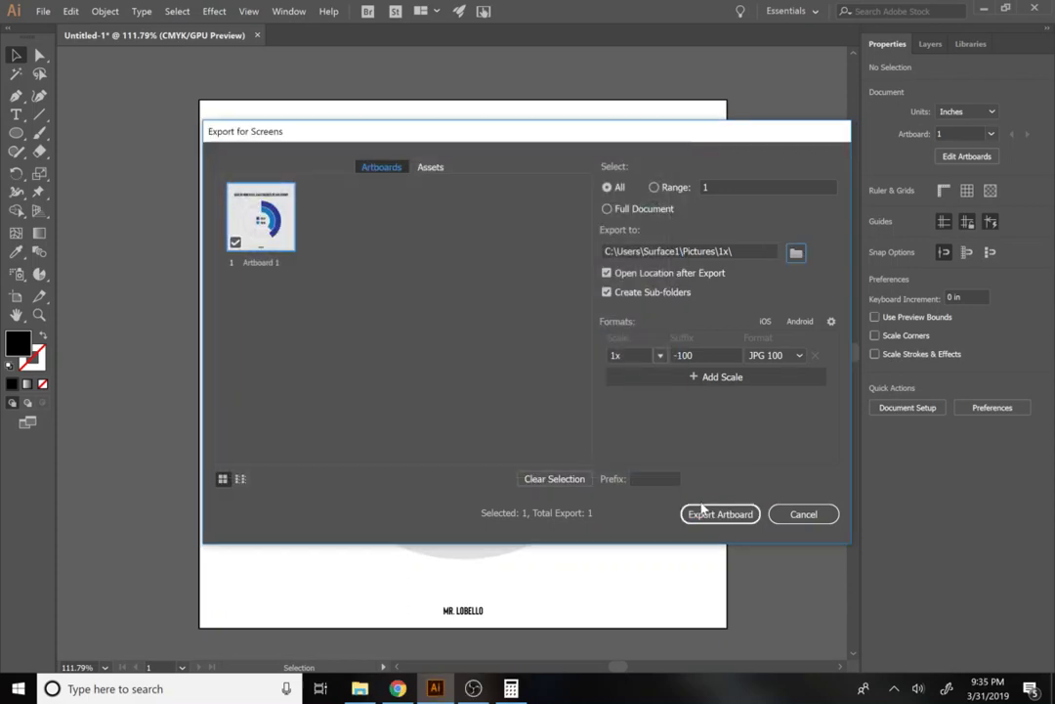
pyautogui.doubleClick(259, 252)
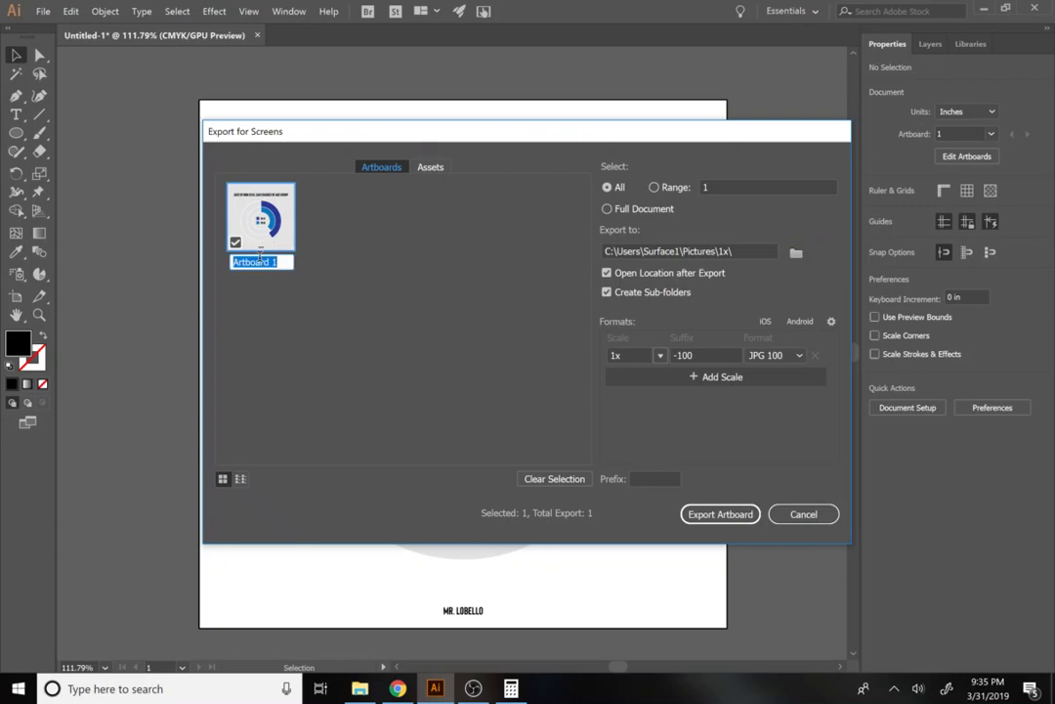
pyautogui.press('BackSpace')
pyautogui.write('stacked donut chart')
pyautogui.click(717, 513)
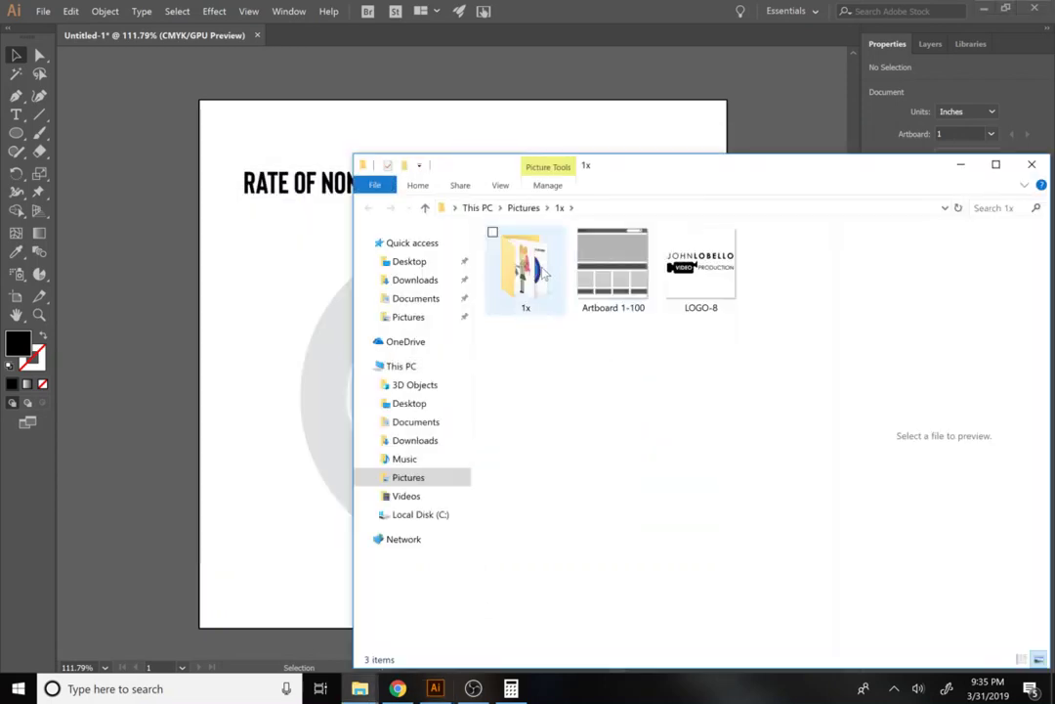
# Open the exported 'stacked donut chart-100' JPG from its folder to check it
pyautogui.doubleClick(544, 276)
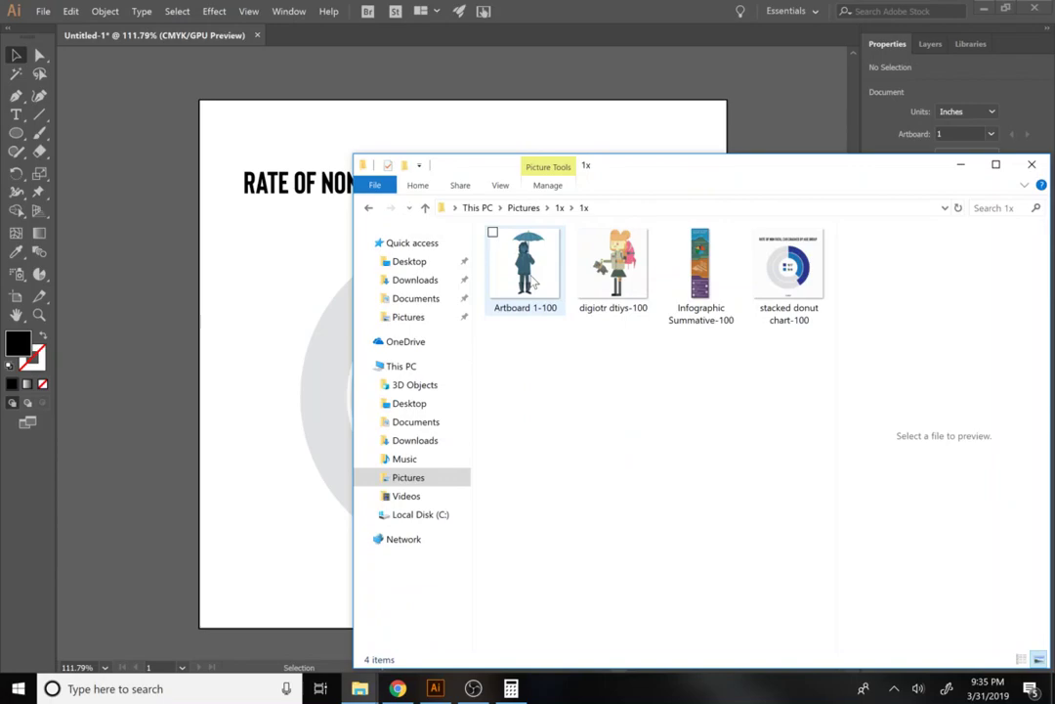
pyautogui.click(800, 309)
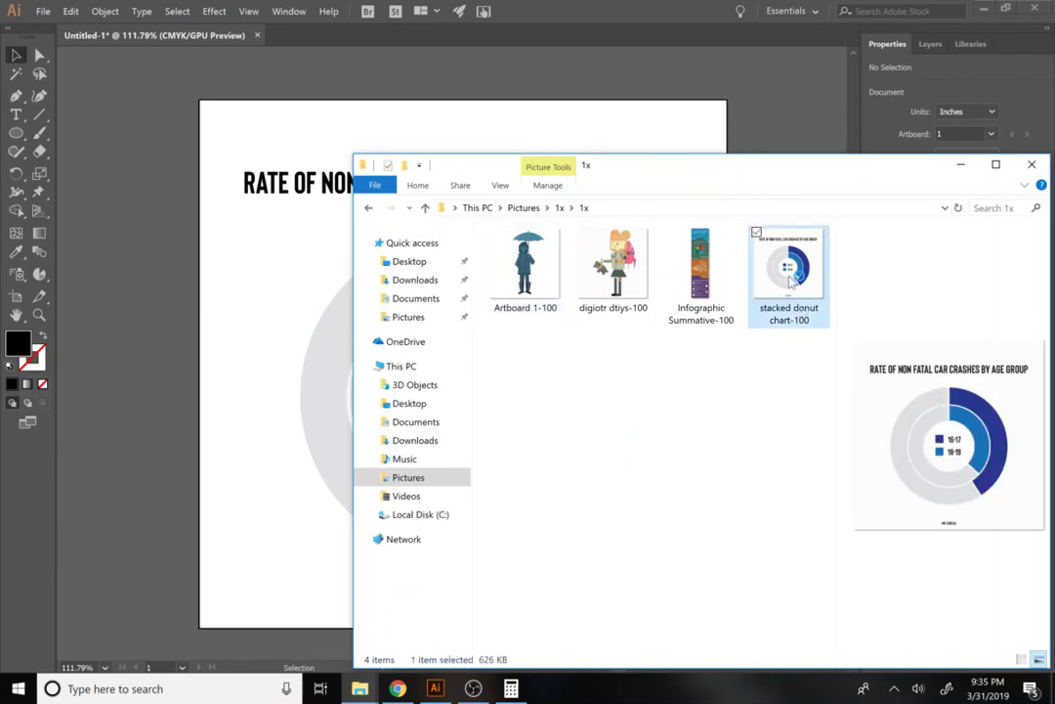
pyautogui.doubleClick(792, 278)
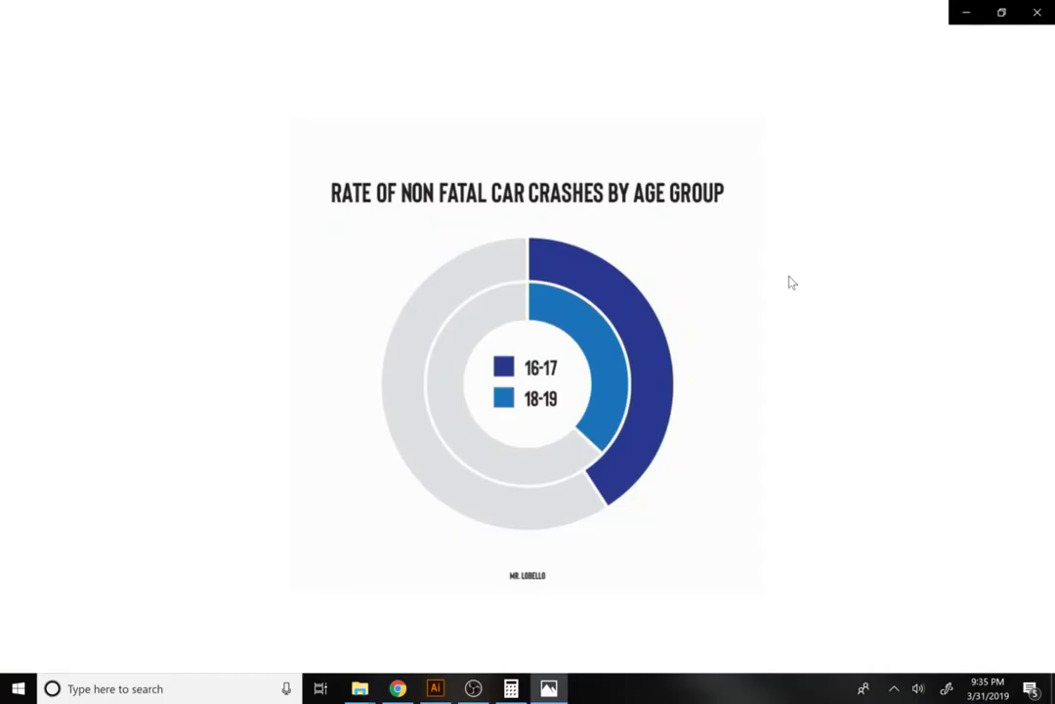
pyautogui.press('Left')
pyautogui.press('Left')
pyautogui.press('Left')
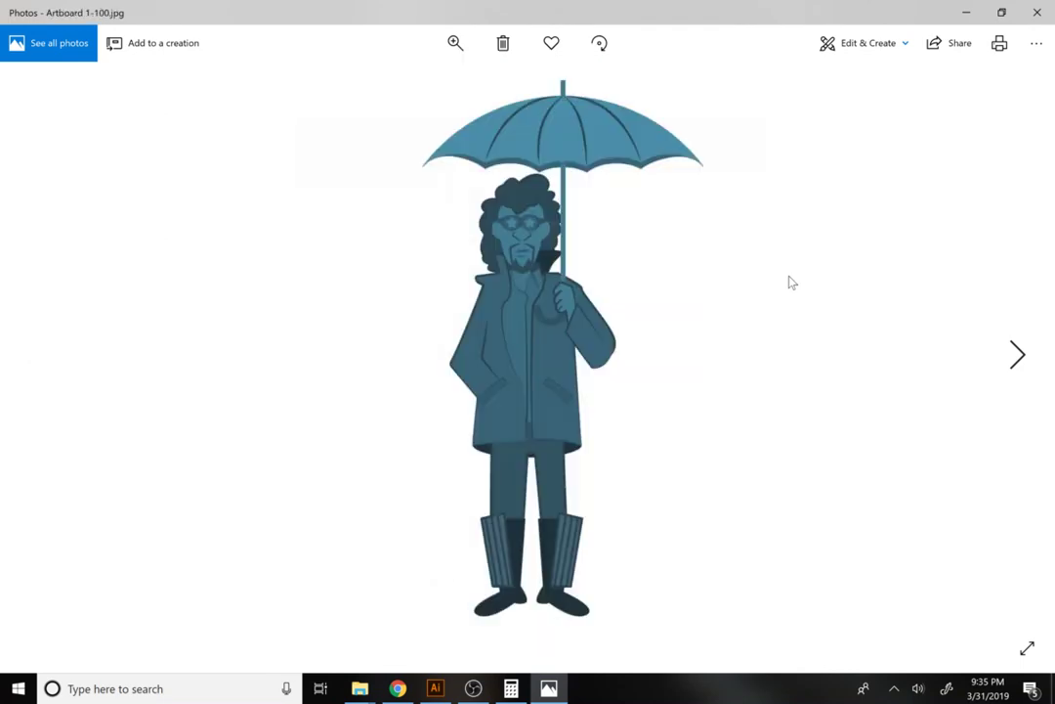
pyautogui.press('Right')
pyautogui.press('Right')
pyautogui.press('Right')
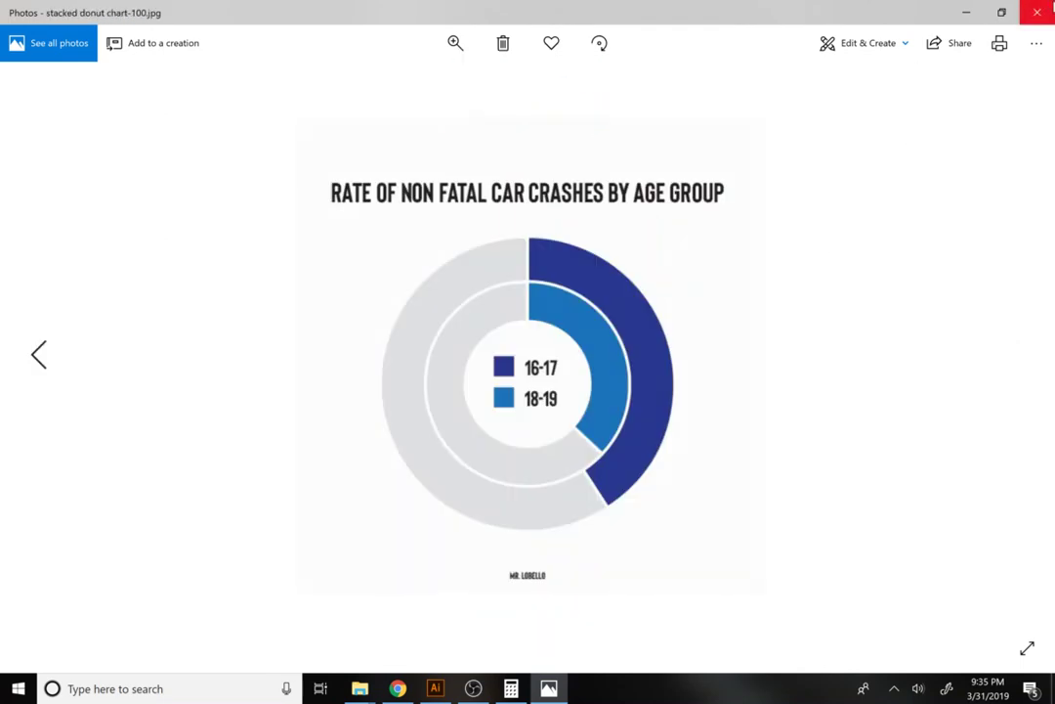
pyautogui.click(1047, 9)
pyautogui.click(473, 688)
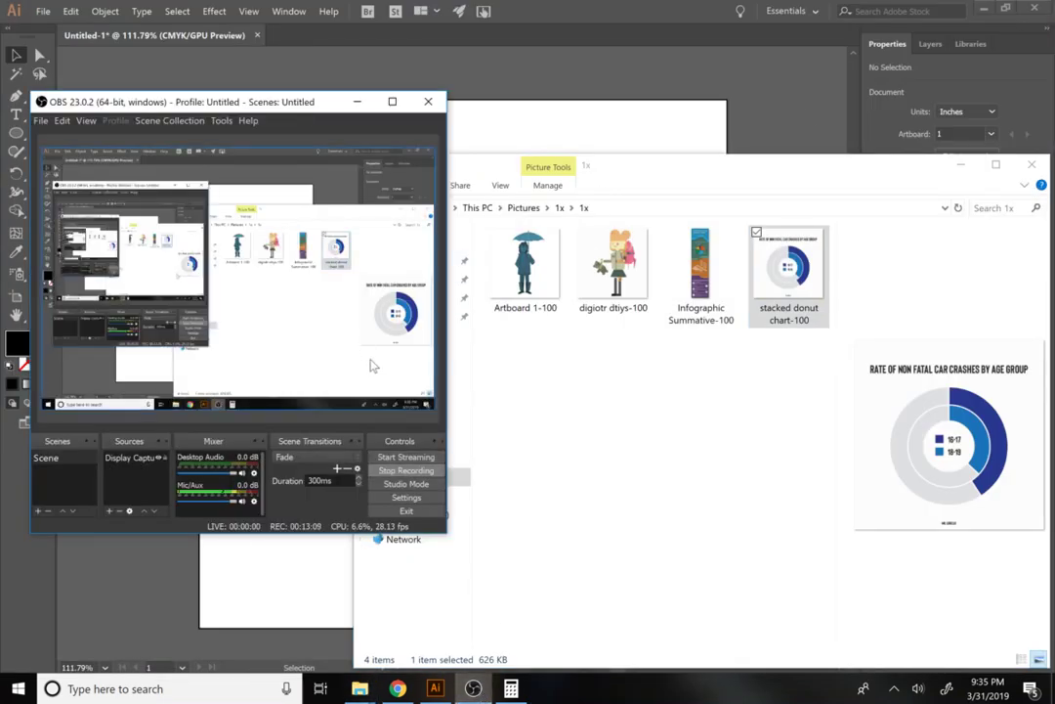